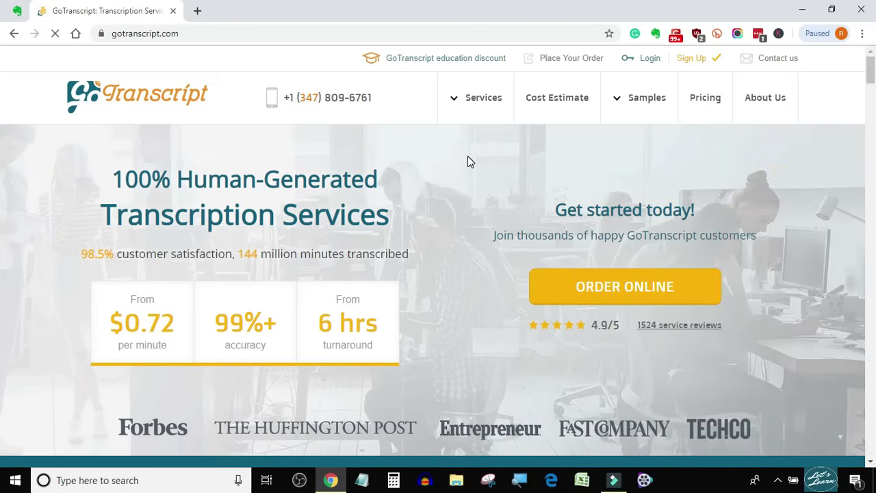
Log in to the GoTranscript account with the saved email credentials.
{"action": "left_click", "coordinate": [649, 60]}
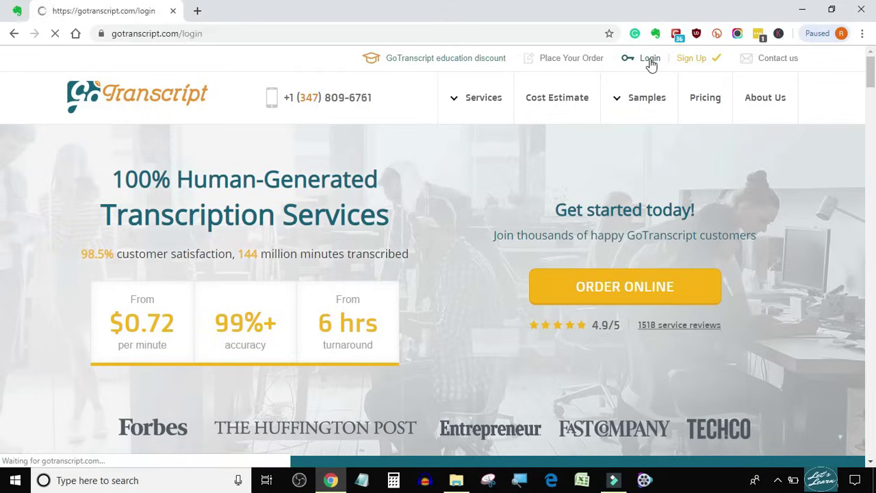
{"action": "scroll", "coordinate": [381, 198], "scroll_direction": "down", "scroll_amount": 5}
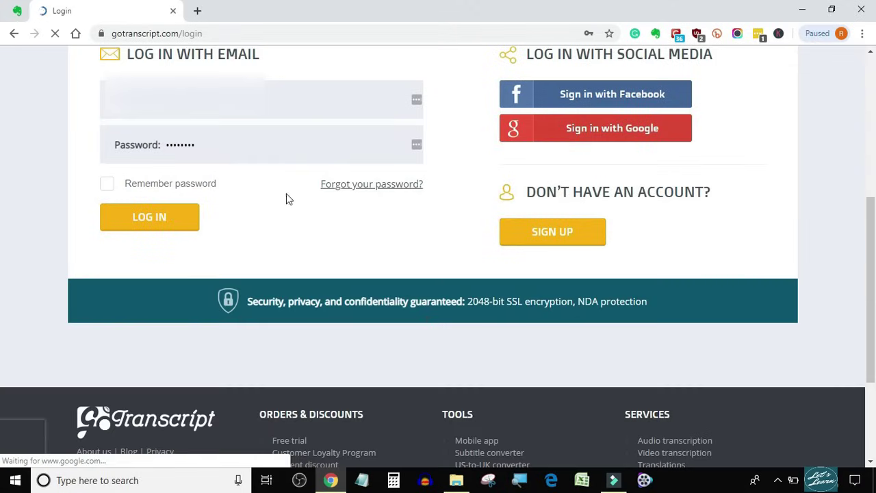
{"action": "left_click", "coordinate": [161, 218]}
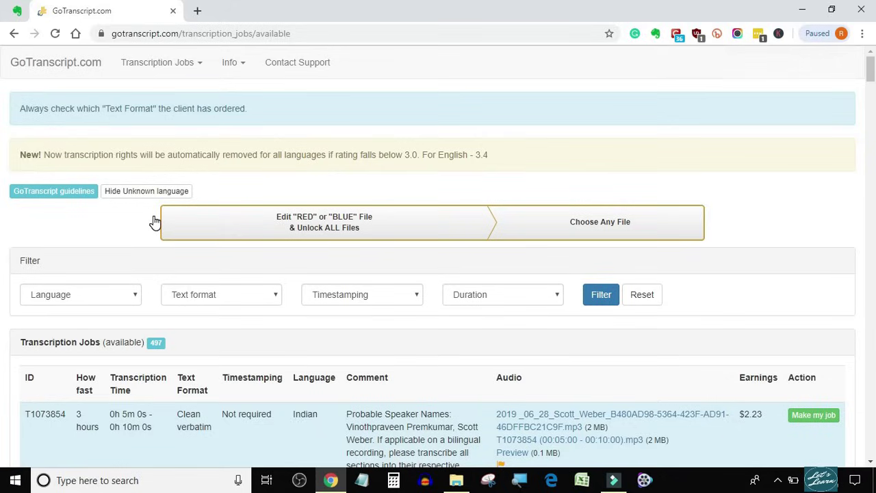
Browse the available transcription jobs and listen to the audio preview of English job T1135031.
{"action": "scroll", "coordinate": [162, 336], "scroll_direction": "down", "scroll_amount": 2}
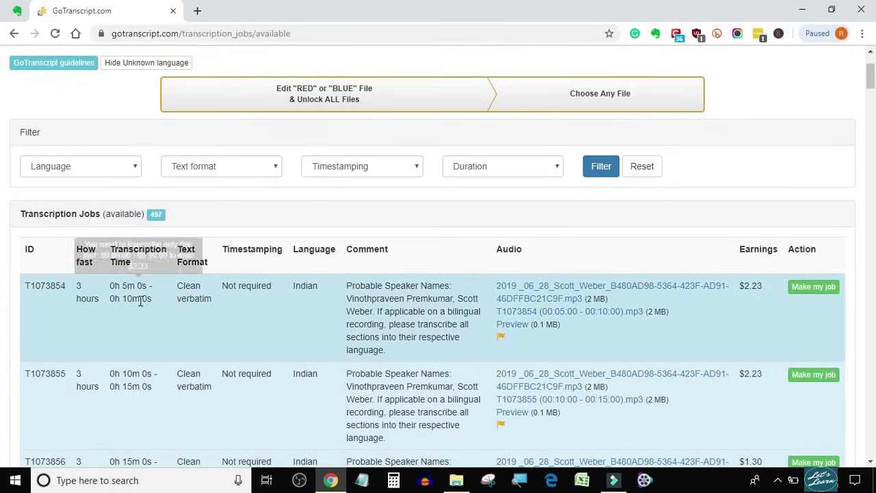
{"action": "scroll", "coordinate": [171, 311], "scroll_direction": "down", "scroll_amount": 9}
{"action": "scroll", "coordinate": [182, 307], "scroll_direction": "down", "scroll_amount": 20}
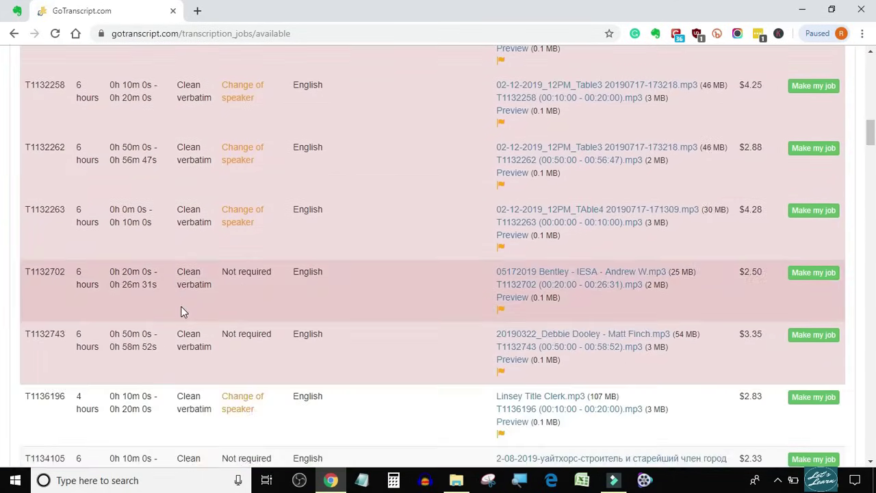
{"action": "scroll", "coordinate": [182, 306], "scroll_direction": "down", "scroll_amount": 10}
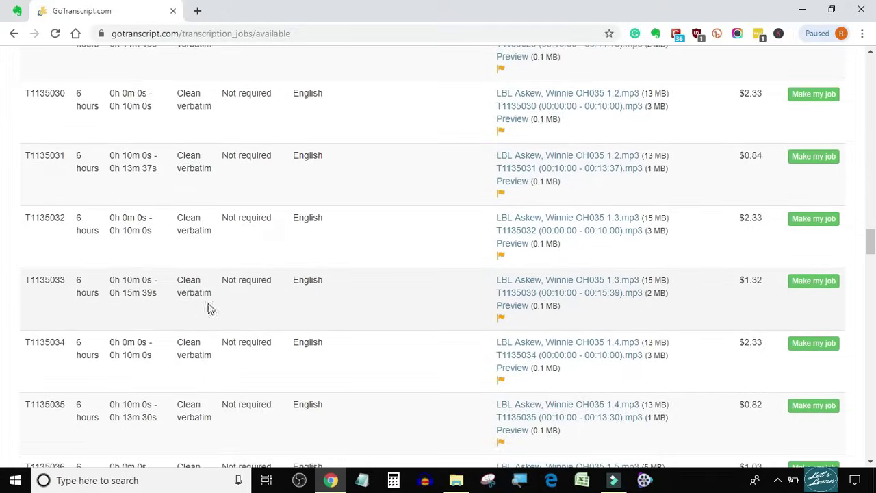
{"action": "left_click", "coordinate": [512, 182]}
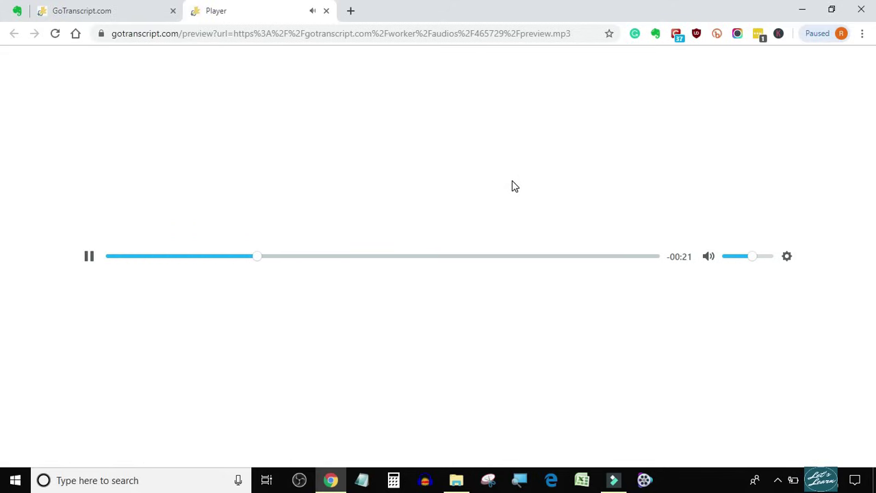
{"action": "left_click", "coordinate": [326, 11]}
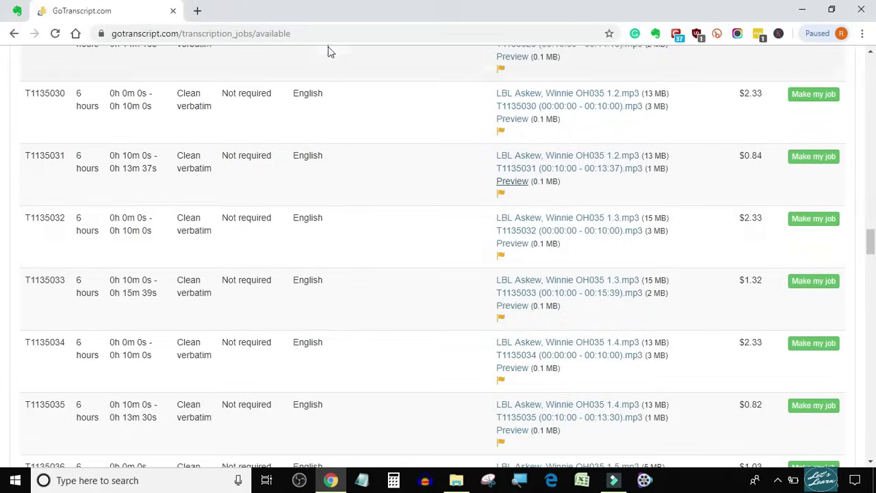
Open the T1135031 (00:10:00 - 00:13:37).mp3 audio segment and download it.
{"action": "left_click", "coordinate": [543, 171]}
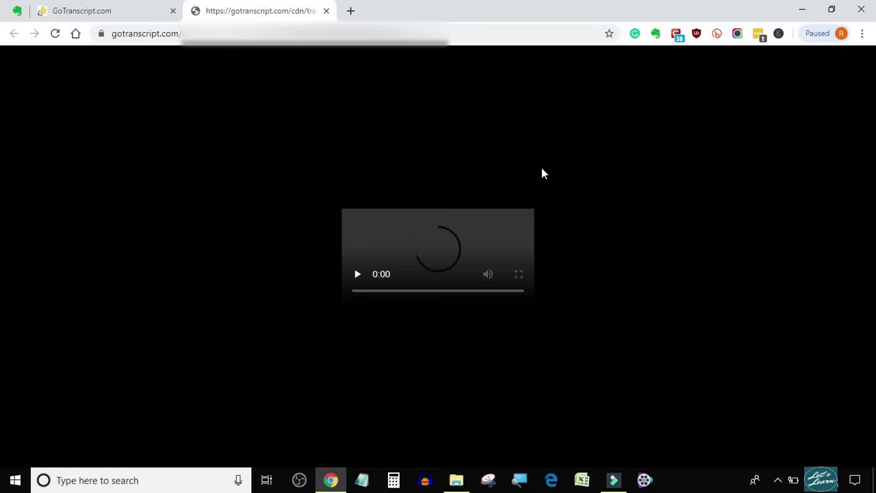
{"action": "left_click", "coordinate": [361, 293]}
{"action": "left_click", "coordinate": [361, 293]}
{"action": "left_click", "coordinate": [518, 289]}
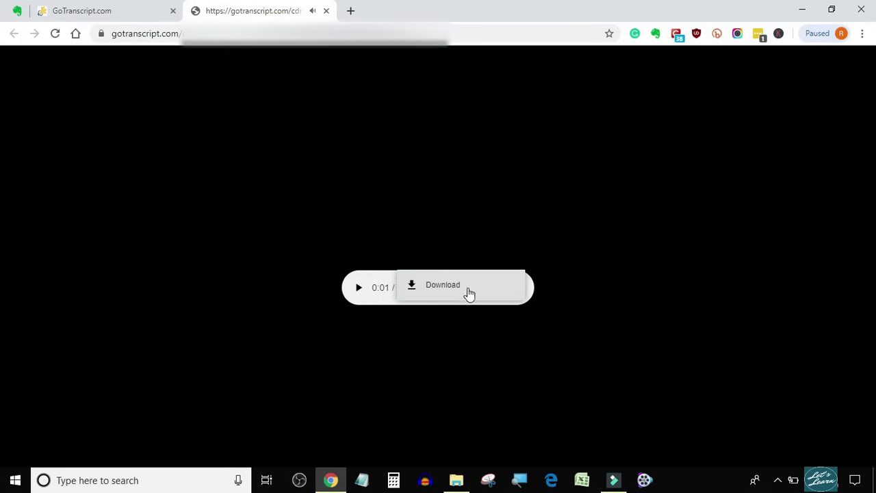
{"action": "left_click", "coordinate": [413, 287]}
{"action": "left_click", "coordinate": [347, 336]}
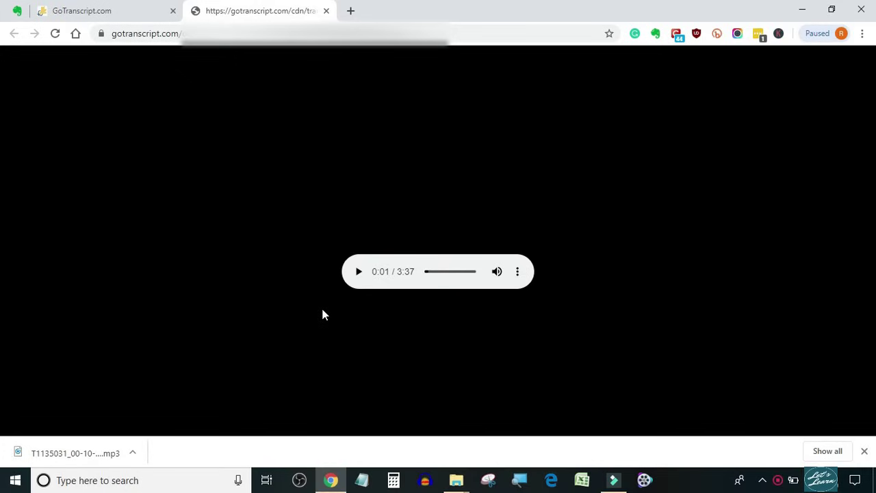
Return to the available jobs list and take job T1135031.
{"action": "left_click", "coordinate": [122, 14]}
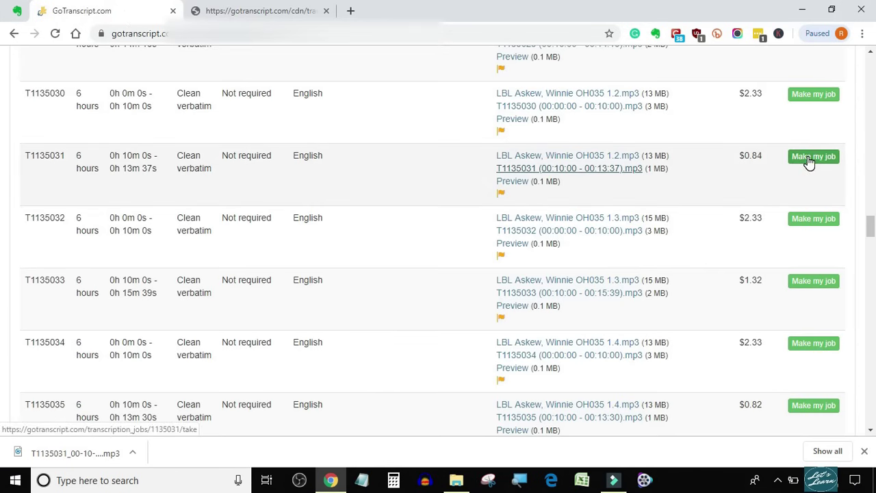
{"action": "left_click", "coordinate": [810, 162]}
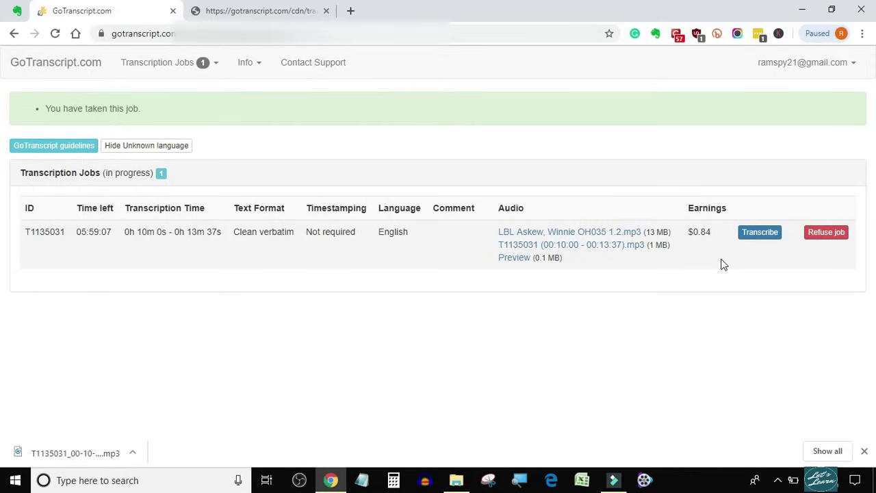
Open the otter.ai website in a new browser tab.
{"action": "key", "text": "ctrl+Tab"}
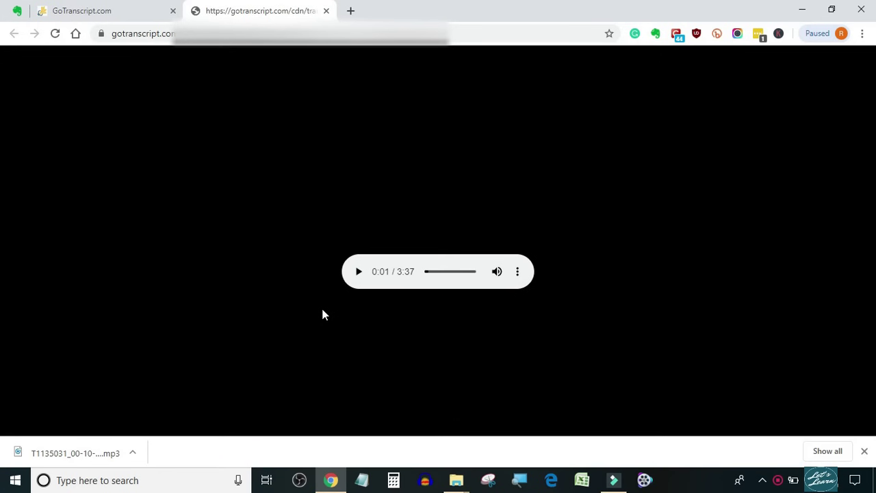
{"action": "left_click", "coordinate": [350, 11]}
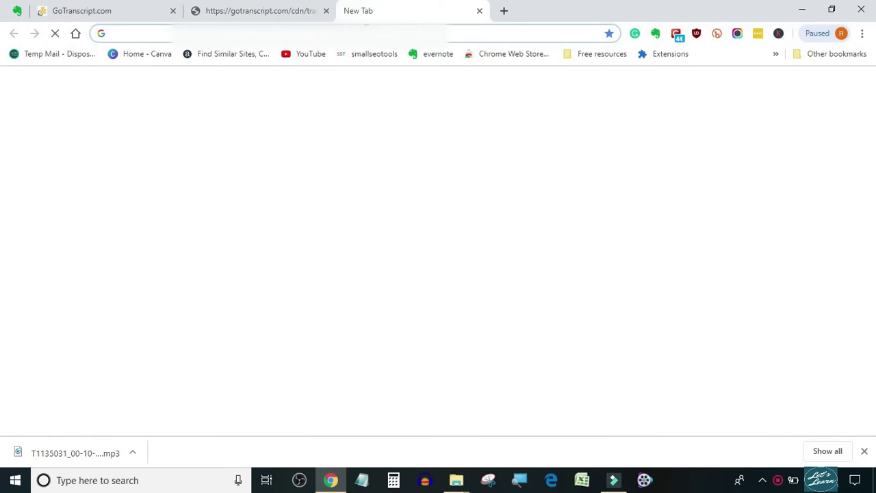
{"action": "type", "text": "otter.ai"}
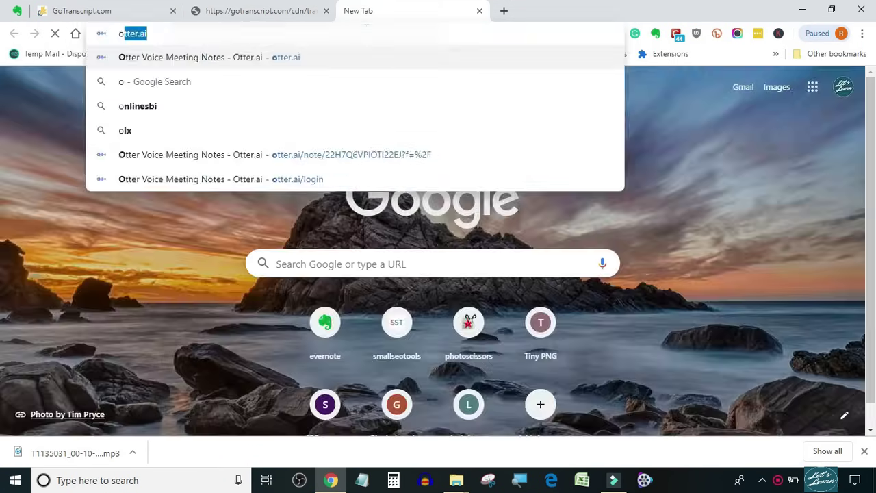
{"action": "key", "text": "Return"}
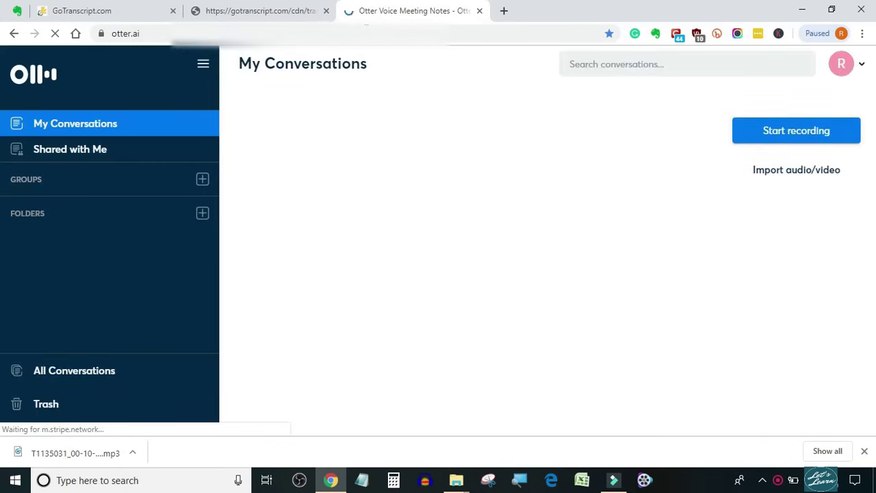
Import the downloaded T1135031_00-10-00_00-13-37.mp3 into Otter and open its transcript from My Conversations.
{"action": "left_click", "coordinate": [790, 170]}
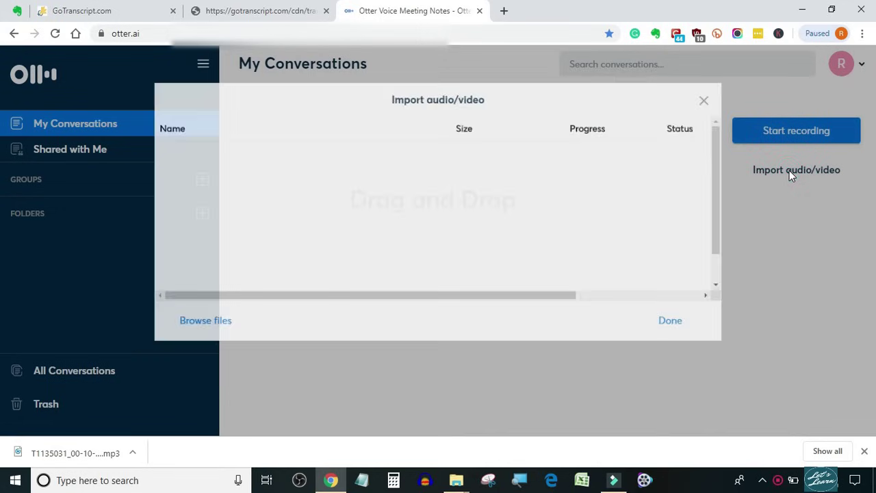
{"action": "left_click_drag", "start_coordinate": [96, 452], "coordinate": [348, 264]}
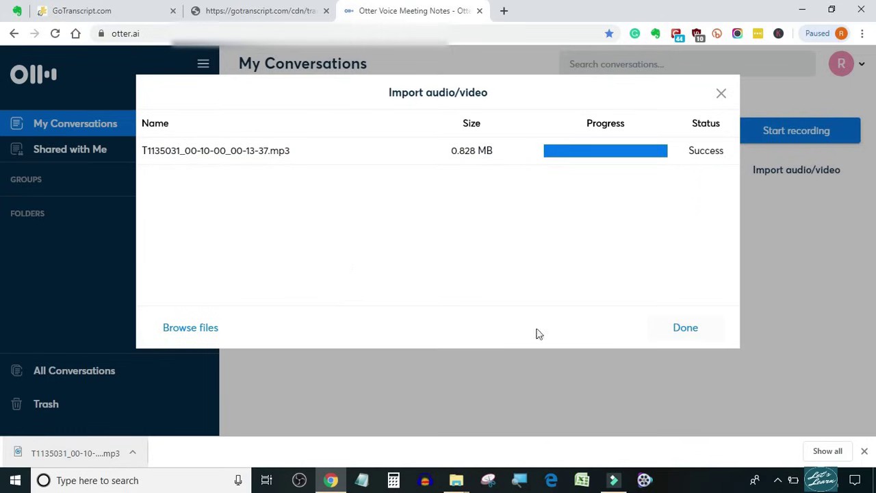
{"action": "left_click", "coordinate": [686, 328]}
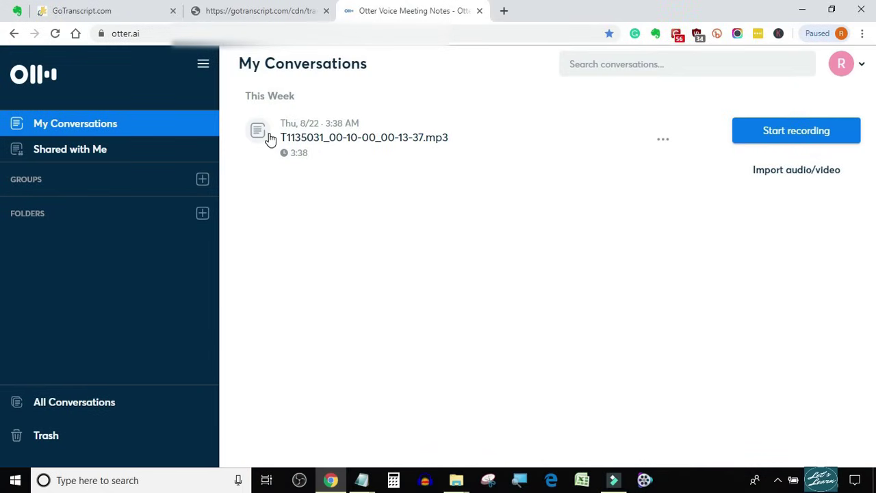
{"action": "left_click", "coordinate": [260, 135]}
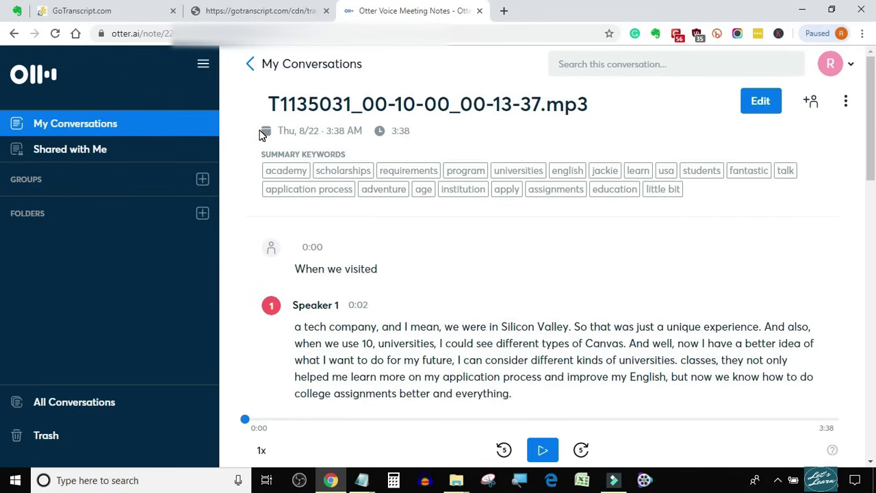
Play the first few seconds of the recording to check the opening lines of the transcript.
{"action": "scroll", "coordinate": [339, 164], "scroll_direction": "down", "scroll_amount": 2}
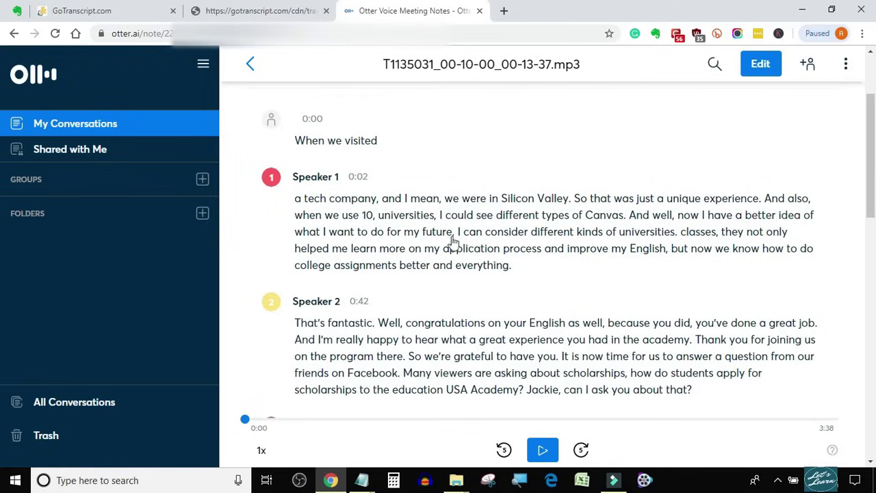
{"action": "left_click", "coordinate": [545, 450]}
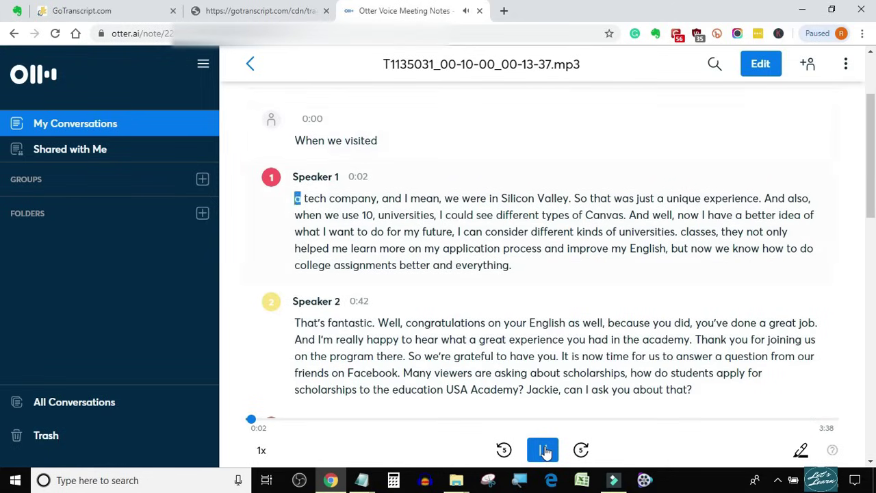
{"action": "left_click", "coordinate": [545, 450]}
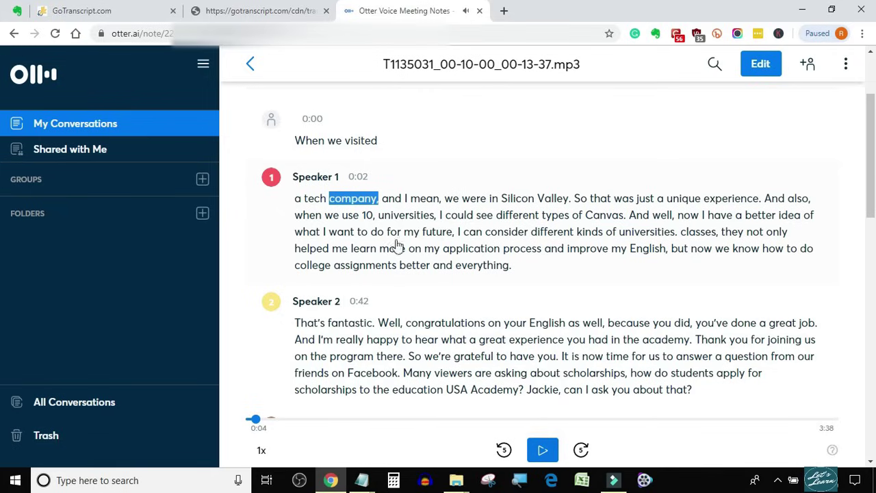
Merge the first Speaker 1 paragraph into the opening "When we visited" line and tag the merged paragraph as Speaker 1.
{"action": "triple_click", "coordinate": [296, 203]}
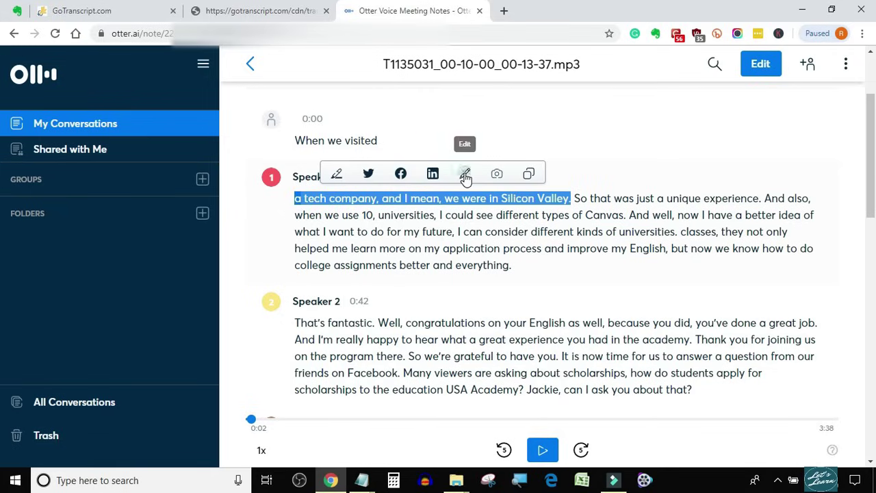
{"action": "left_click", "coordinate": [294, 199]}
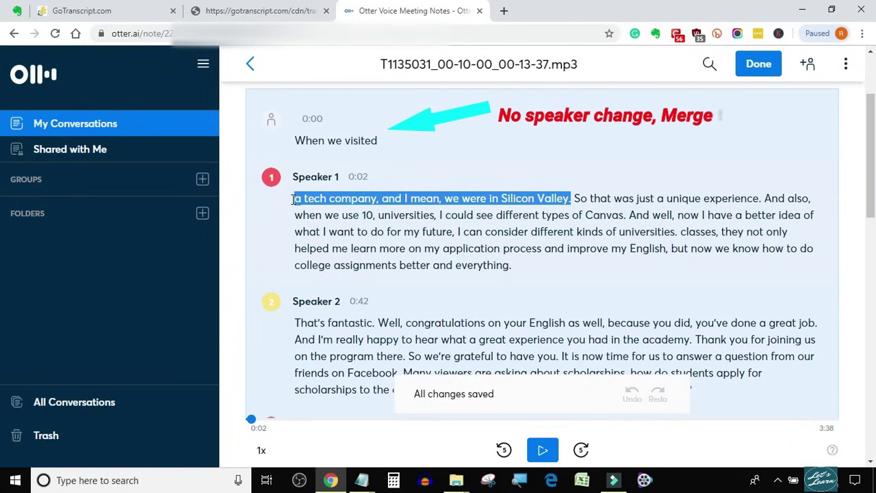
{"action": "left_click", "coordinate": [295, 200]}
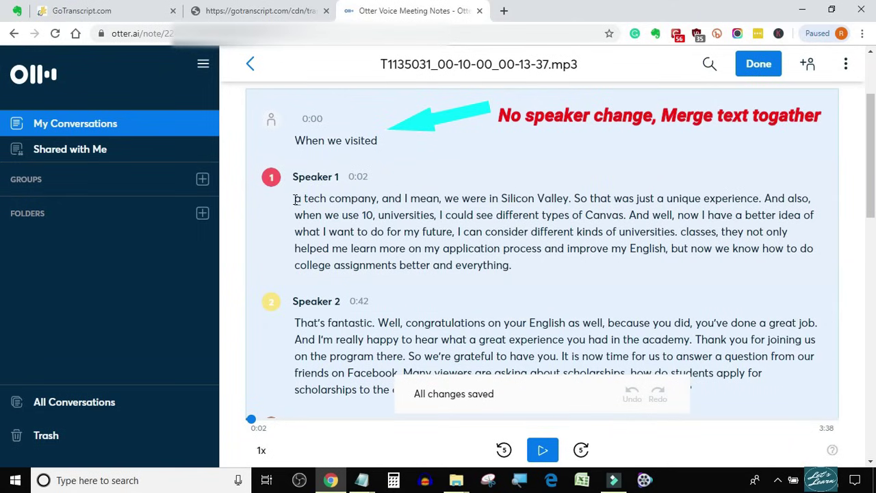
{"action": "key", "text": "BackSpace"}
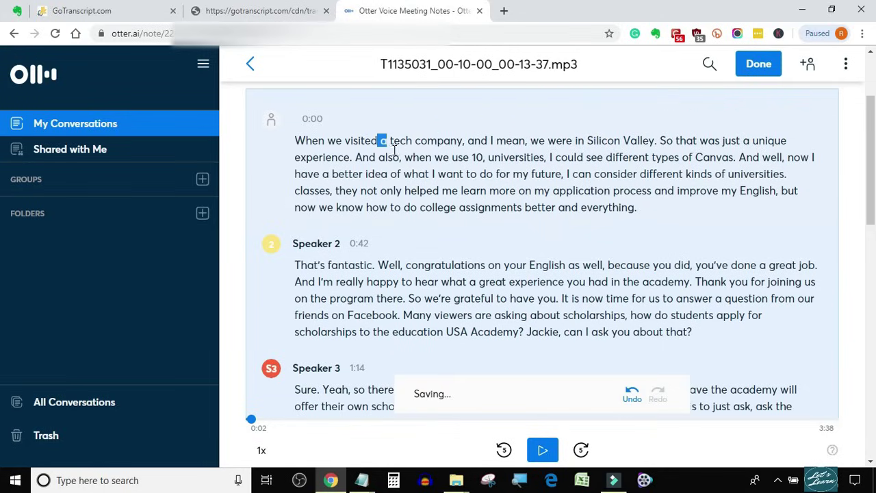
{"action": "left_click", "coordinate": [272, 121]}
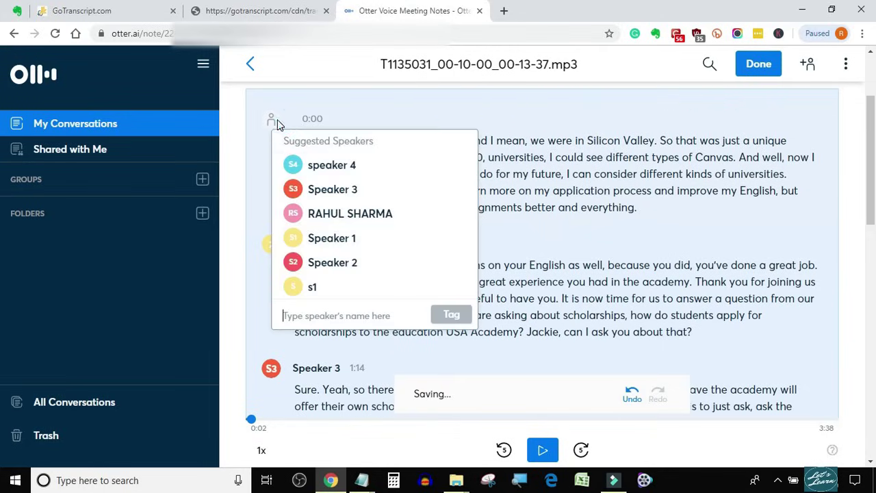
{"action": "left_click", "coordinate": [351, 240]}
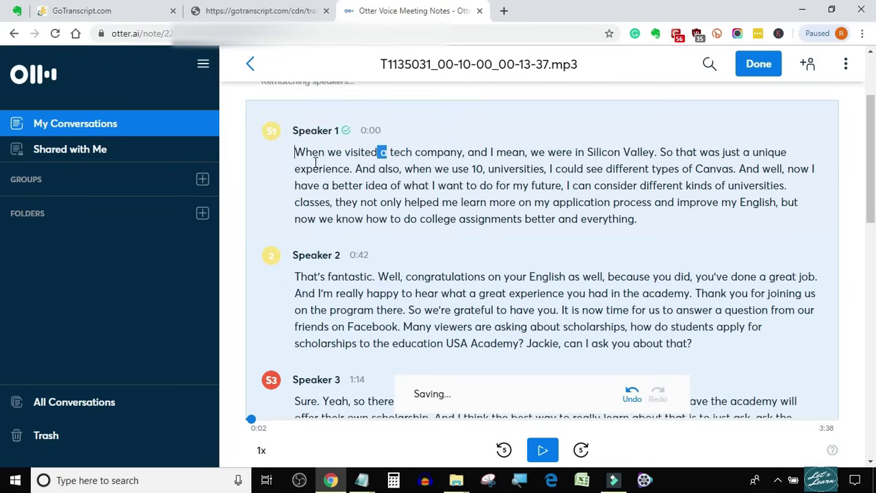
Play the recording up to "universities" and replace the misheard "use 10" with "visited the" in Speaker 1's first paragraph.
{"action": "left_click", "coordinate": [545, 455]}
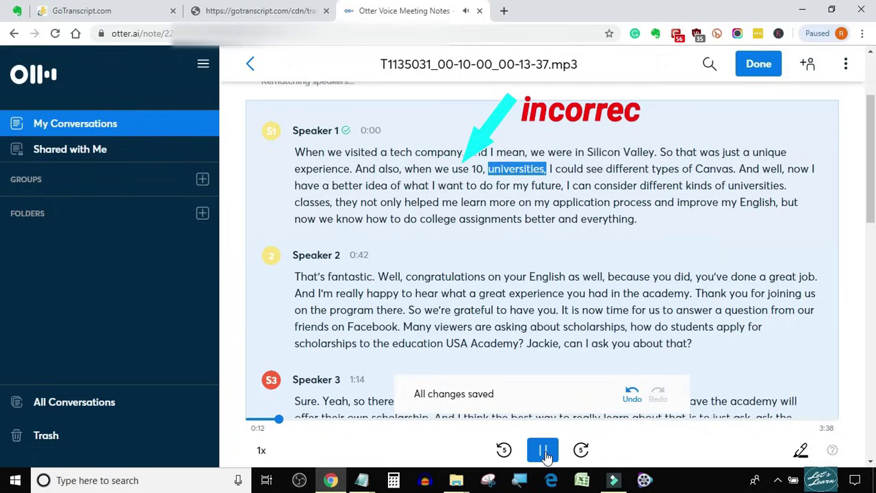
{"action": "left_click", "coordinate": [545, 453]}
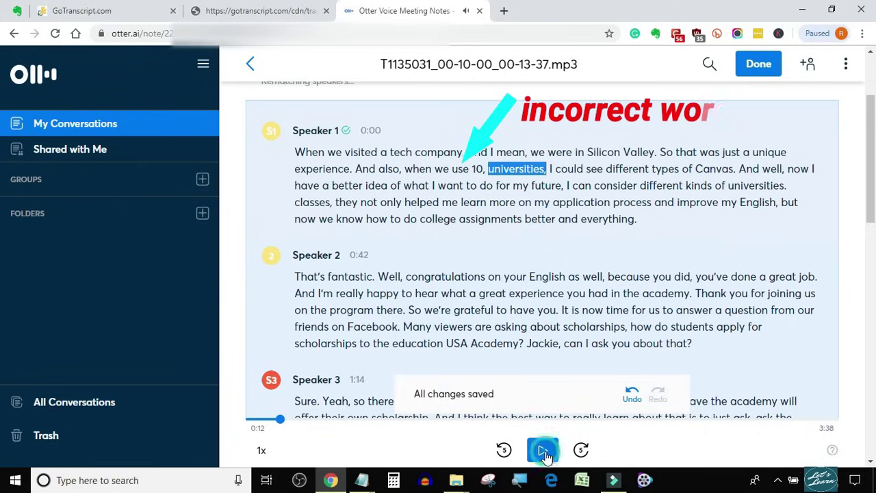
{"action": "left_click", "coordinate": [484, 169]}
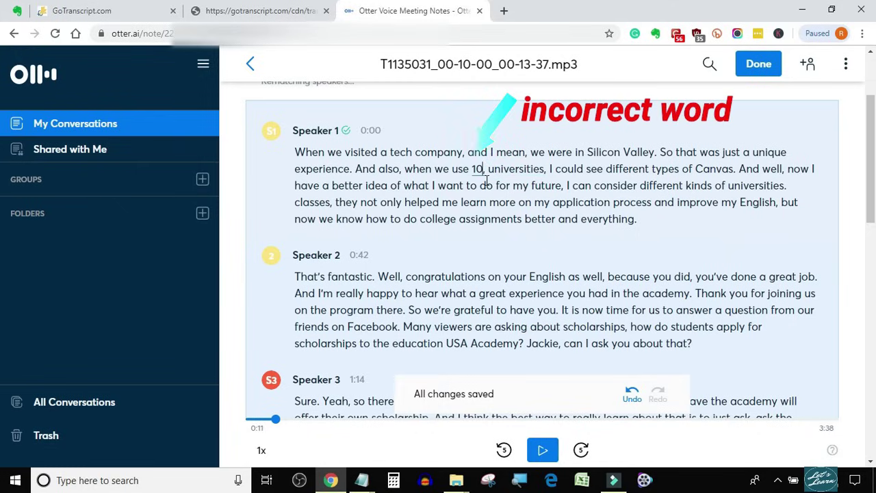
{"action": "key", "text": "BackSpace"}
{"action": "key", "text": "BackSpace"}
{"action": "key", "text": "BackSpace"}
{"action": "key", "text": "BackSpace"}
{"action": "key", "text": "BackSpace"}
{"action": "key", "text": "BackSpace"}
{"action": "key", "text": "BackSpace"}
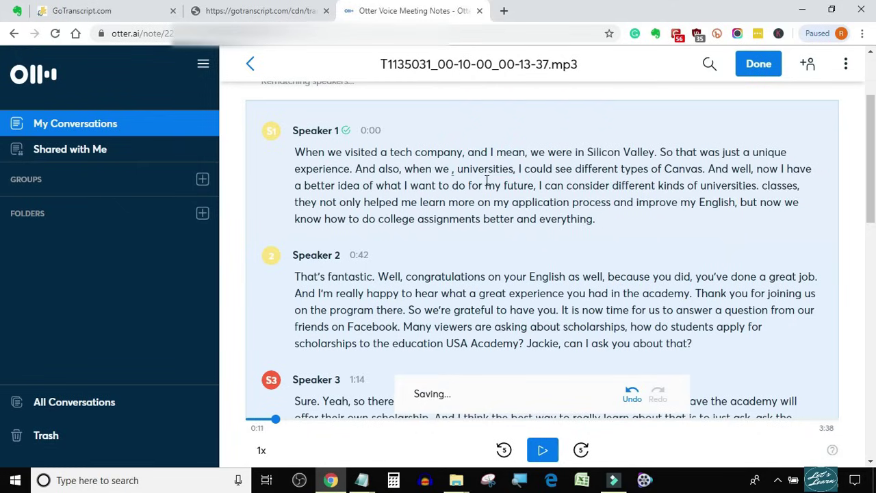
{"action": "type", "text": "visit"}
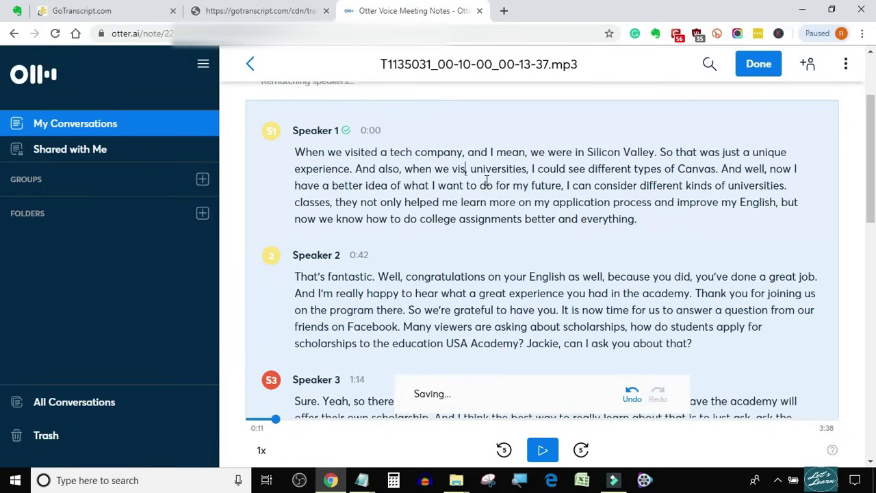
{"action": "type", "text": "ed the,"}
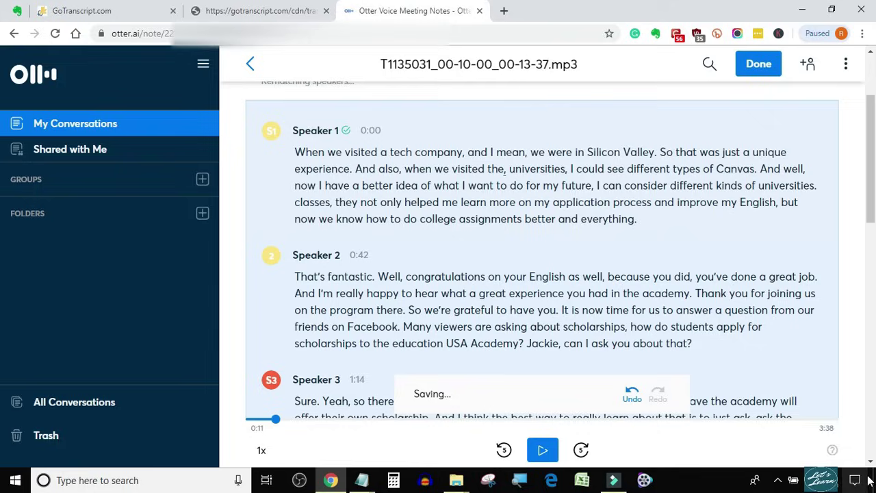
Continue listening past "different types of Canvas" and correct the word "Canvas" to "Campus".
{"action": "left_click", "coordinate": [544, 451]}
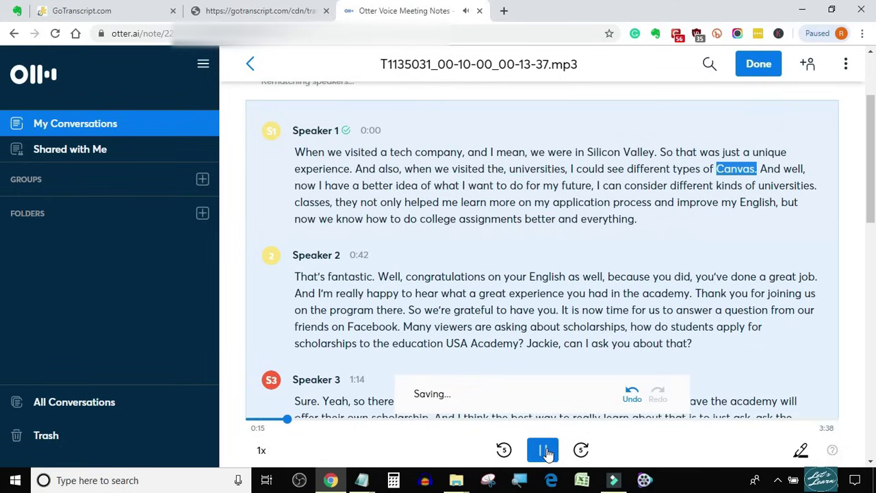
{"action": "left_click", "coordinate": [544, 451]}
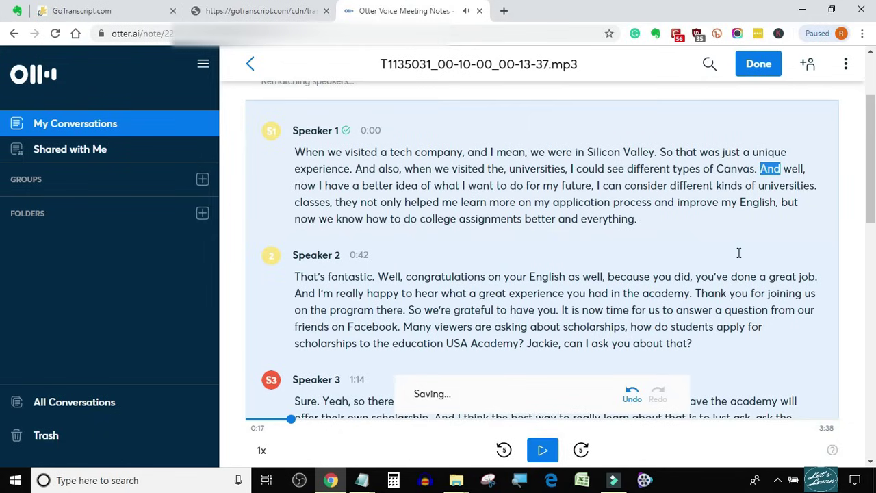
{"action": "left_click", "coordinate": [753, 169]}
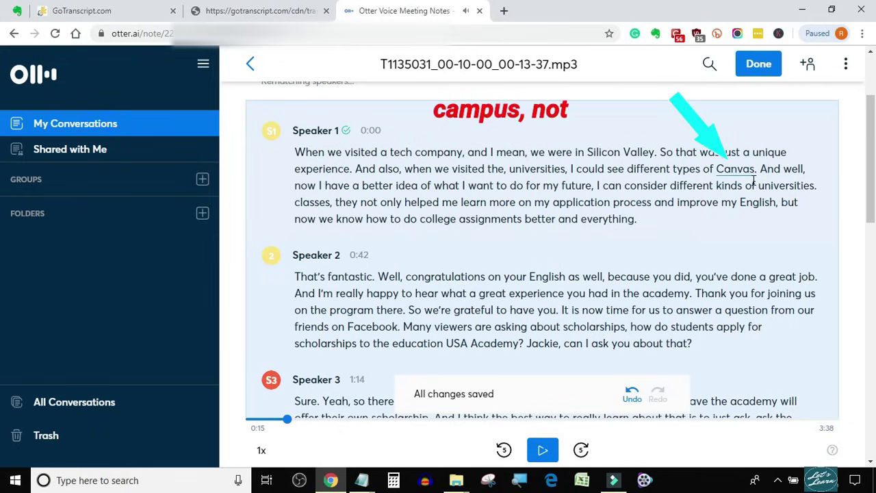
{"action": "key", "text": "BackSpace"}
{"action": "key", "text": "BackSpace"}
{"action": "key", "text": "BackSpace"}
{"action": "key", "text": "BackSpace"}
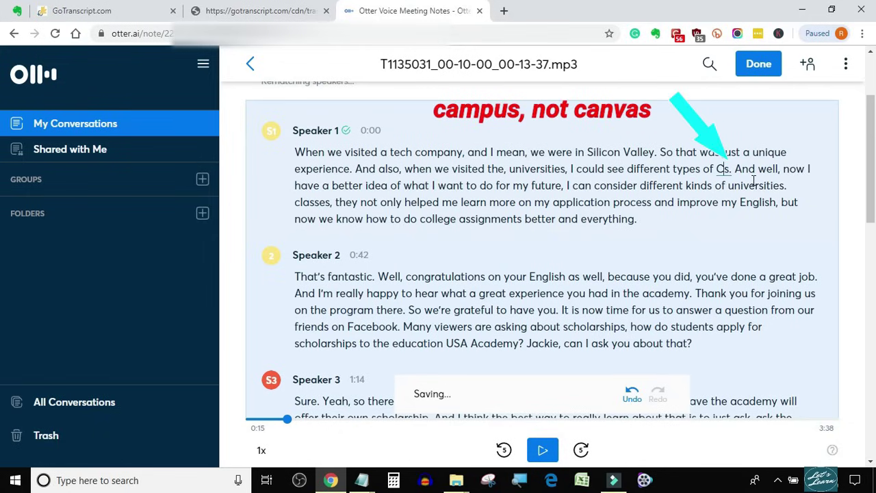
{"action": "type", "text": "amp"}
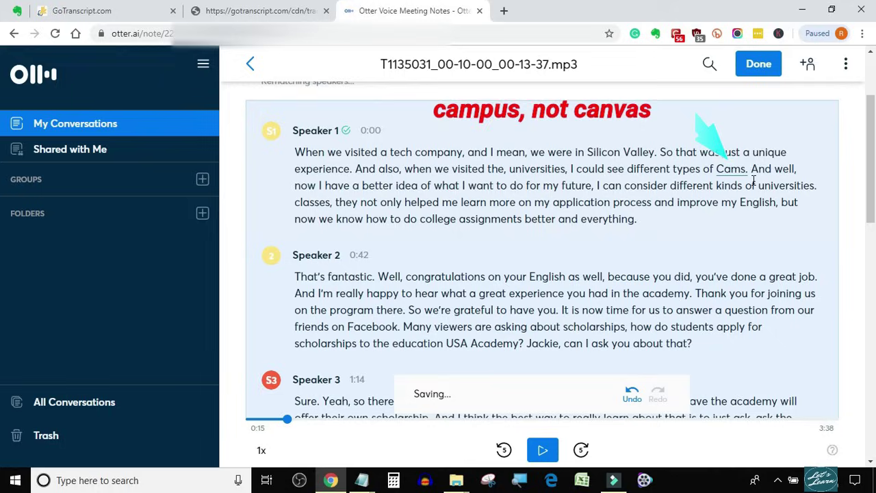
{"action": "type", "text": "u"}
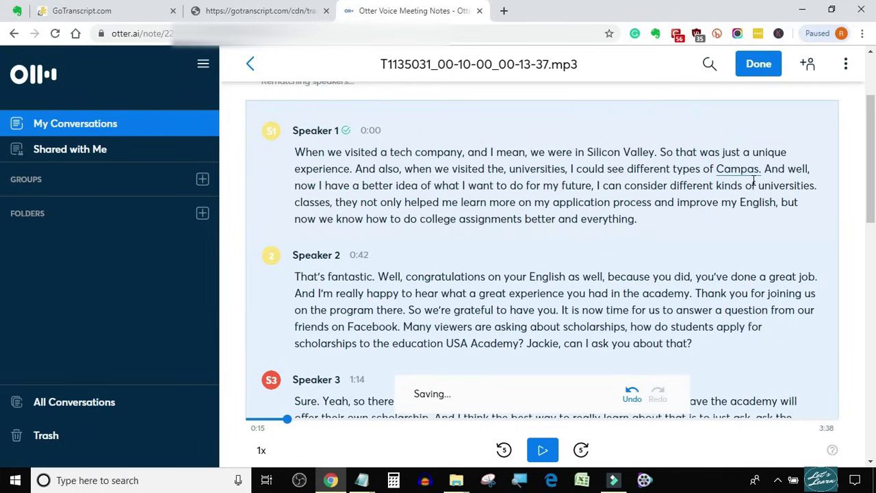
{"action": "key", "text": "BackSpace"}
{"action": "type", "text": "u"}
Listen on to "classes", split Speaker 1's paragraph after "universities." and insert "That's fantastic." as a separate paragraph before "classes".
{"action": "left_click", "coordinate": [543, 452]}
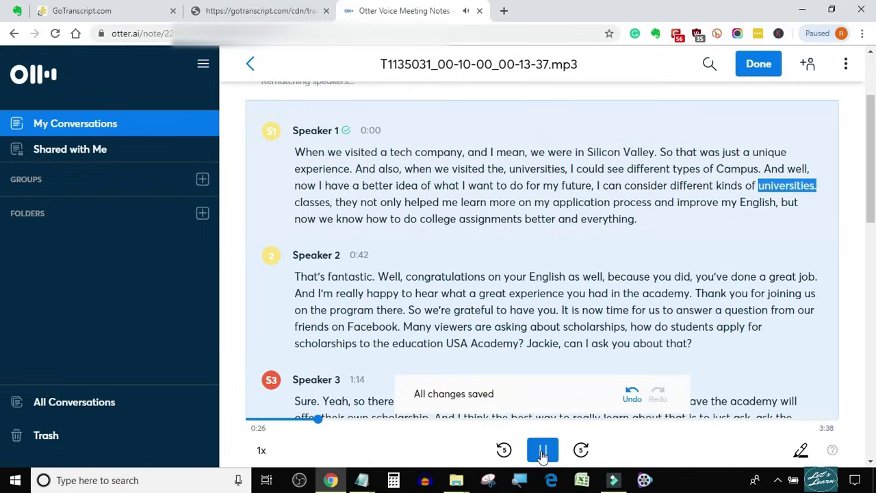
{"action": "left_click", "coordinate": [543, 451]}
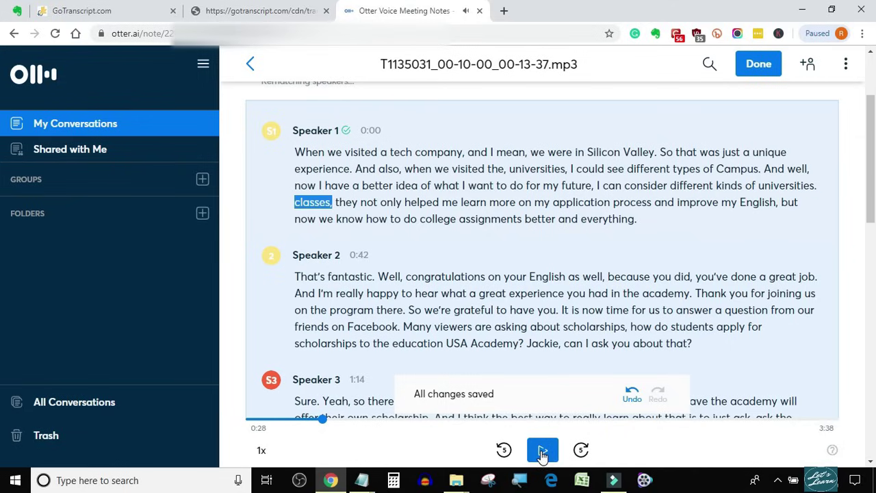
{"action": "left_click", "coordinate": [822, 185]}
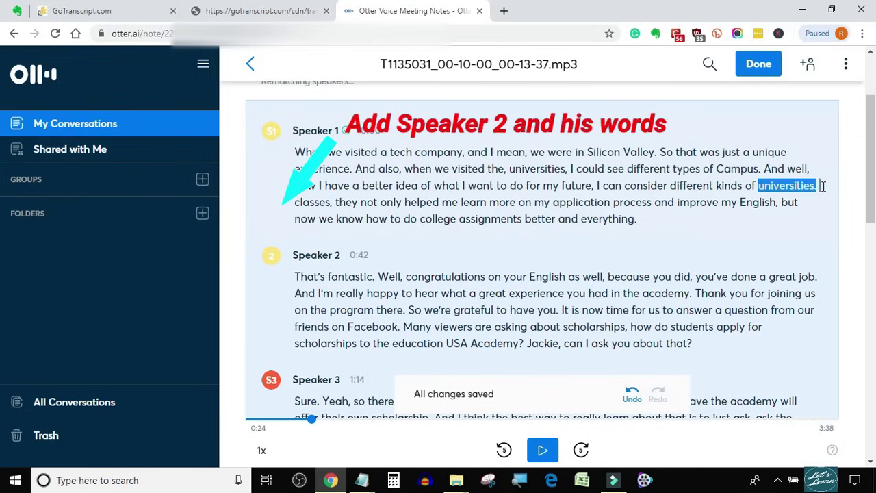
{"action": "key", "text": "Return"}
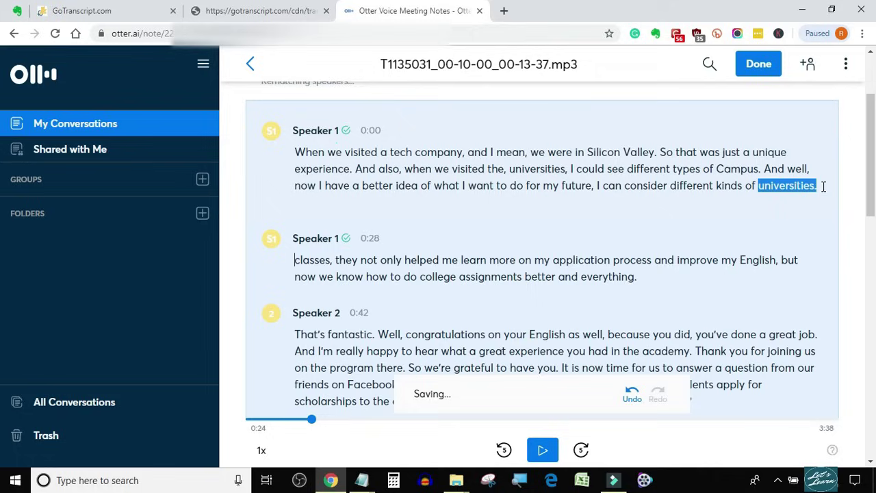
{"action": "type", "text": "That's"}
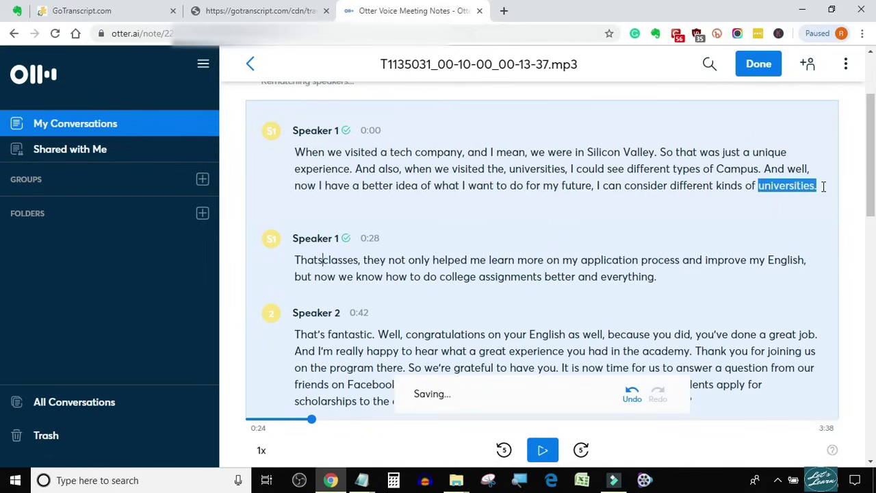
{"action": "key", "text": "BackSpace"}
{"action": "key", "text": "BackSpace"}
{"action": "type", "text": "'s "}
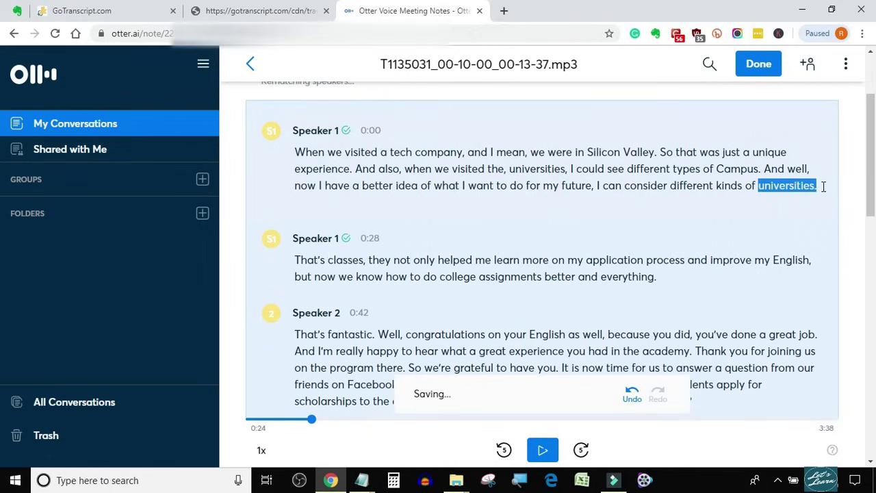
{"action": "type", "text": "fantastic"}
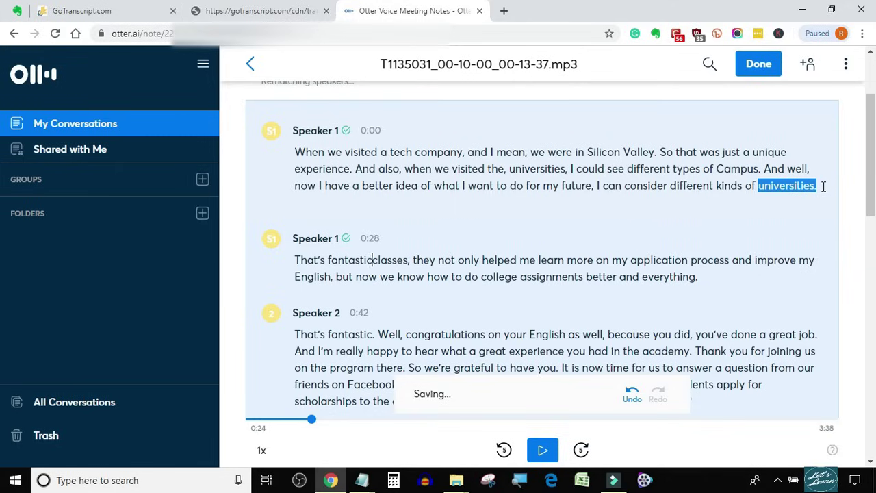
{"action": "type", "text": "."}
{"action": "key", "text": "Return"}
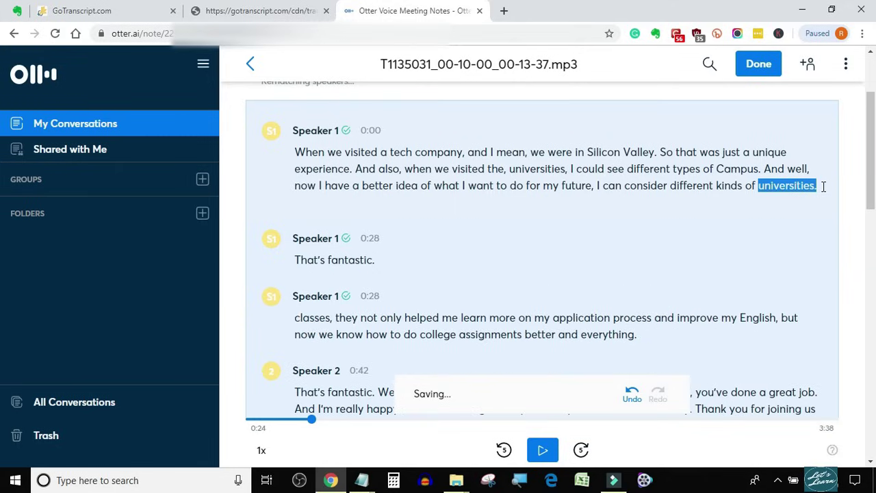
Tag the new "That's fantastic." paragraph as Speaker 2.
{"action": "left_click", "coordinate": [275, 245]}
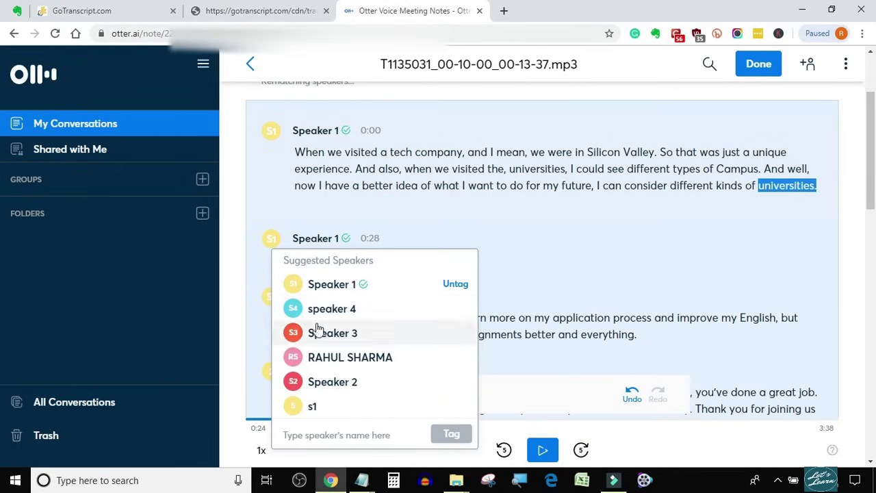
{"action": "left_click", "coordinate": [319, 382]}
{"action": "scroll", "coordinate": [306, 260], "scroll_direction": "down", "scroll_amount": 1}
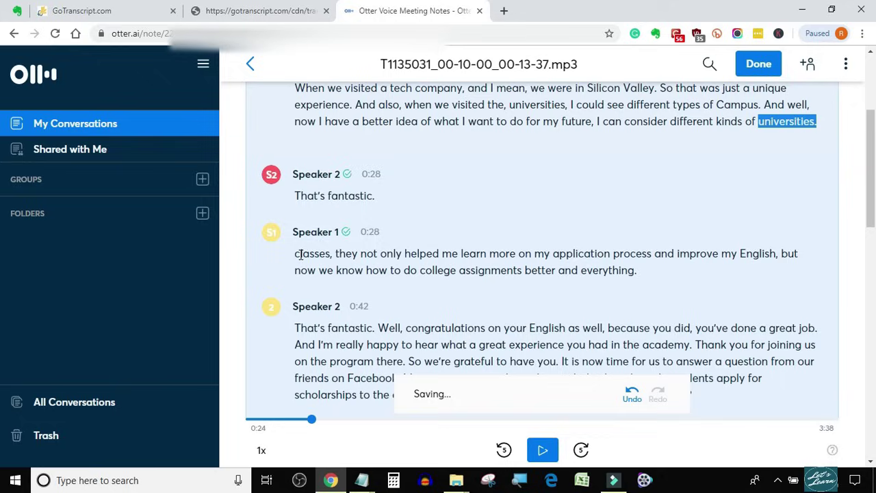
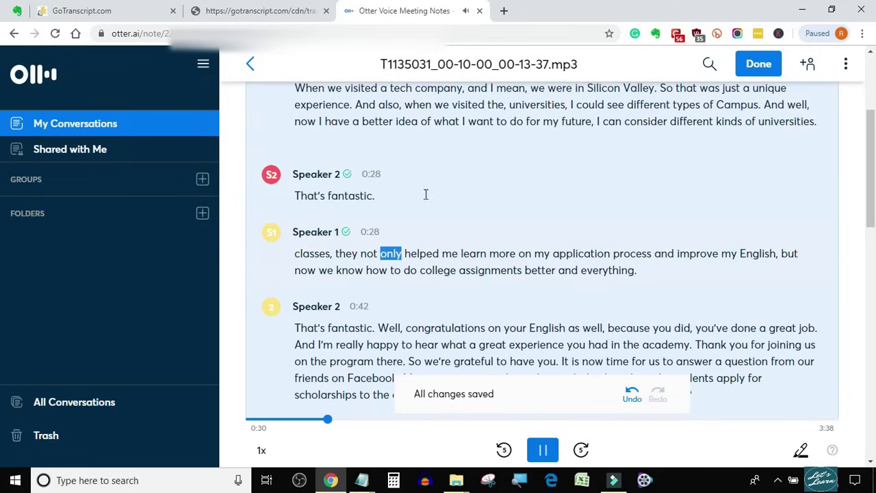
Replay the audio around "kinds of universities" and insert the missing words "and about the" before "classes" in Speaker 1's second paragraph.
{"action": "left_click", "coordinate": [542, 452]}
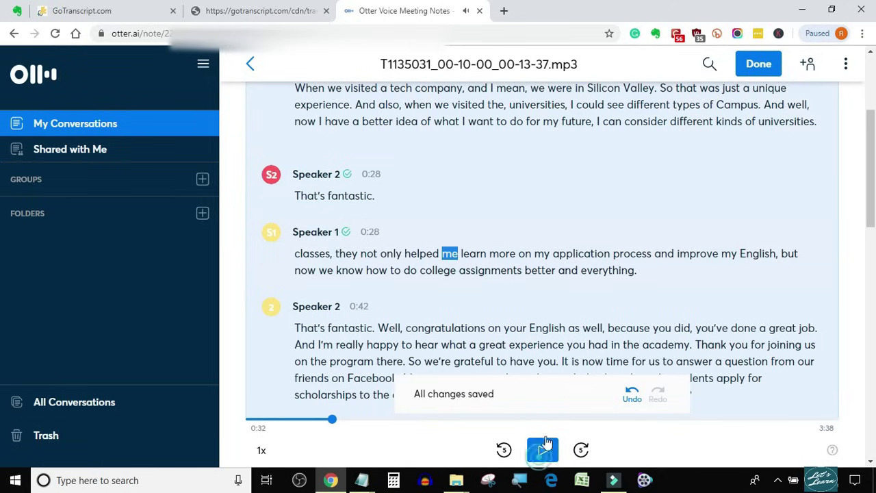
{"action": "left_click", "coordinate": [732, 122]}
{"action": "triple_click", "coordinate": [731, 121]}
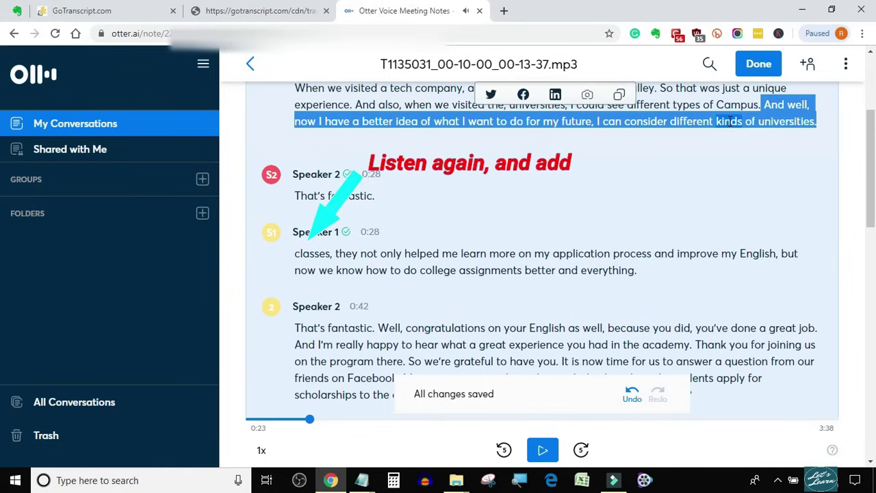
{"action": "left_click", "coordinate": [730, 121]}
{"action": "triple_click", "coordinate": [730, 122]}
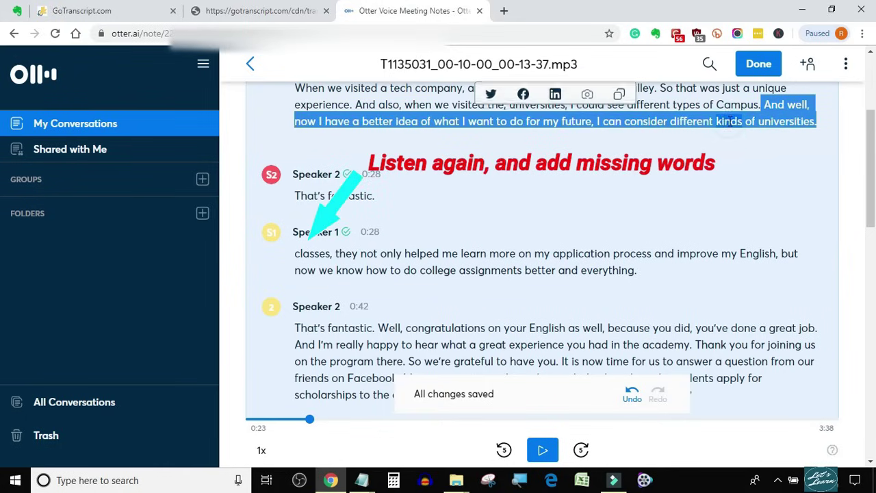
{"action": "left_click", "coordinate": [543, 452]}
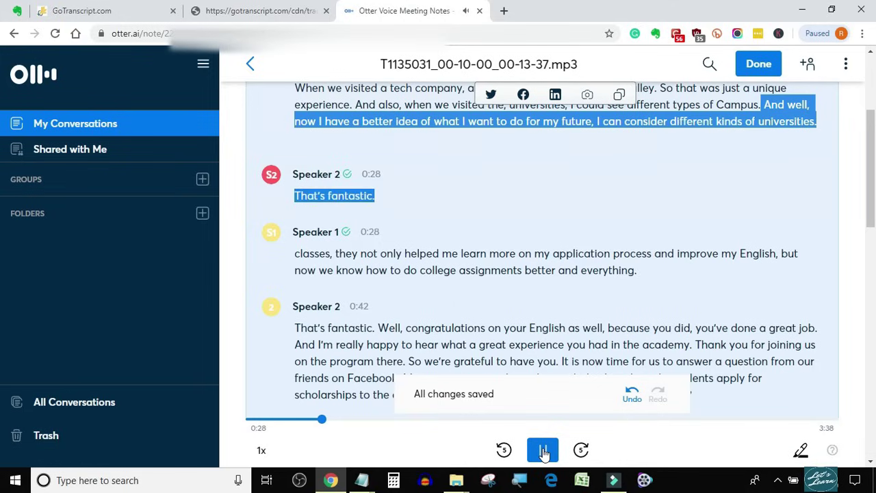
{"action": "left_click", "coordinate": [543, 452]}
{"action": "left_click", "coordinate": [307, 263]}
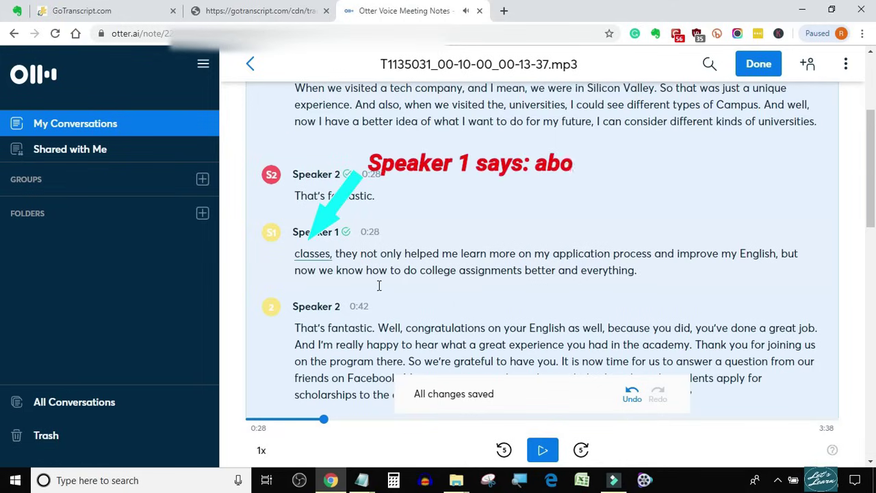
{"action": "type", "text": "and"}
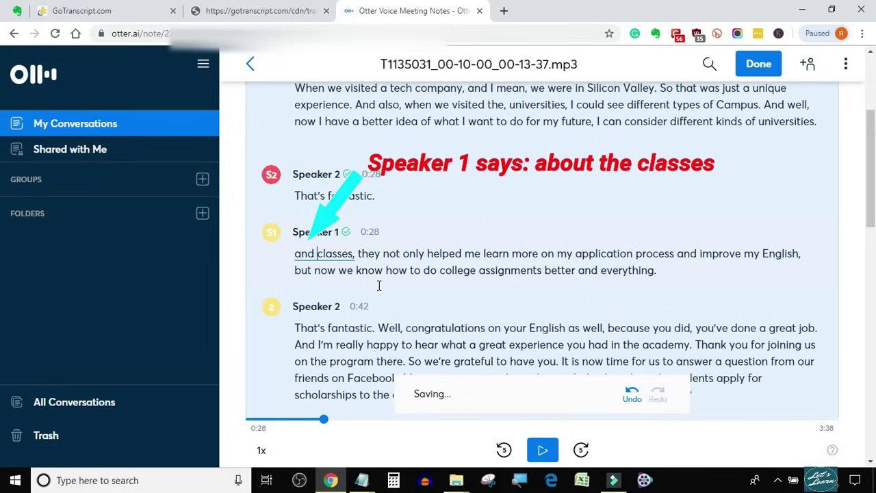
{"action": "type", "text": " about "}
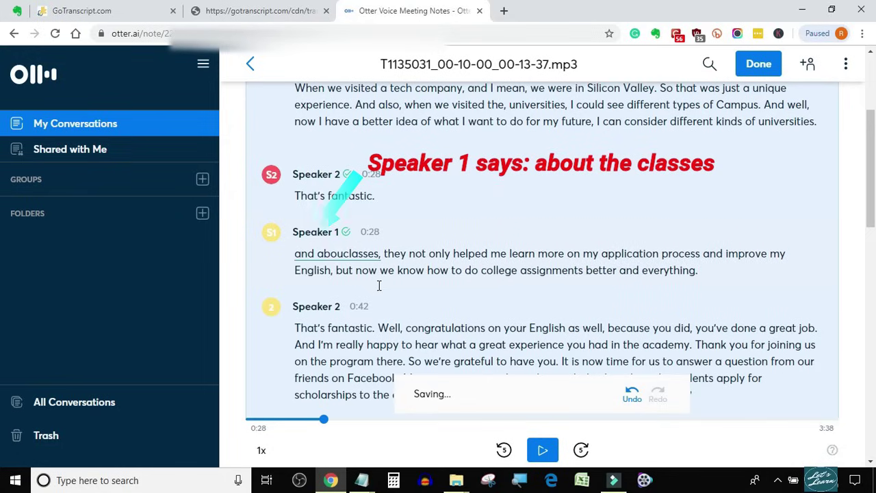
{"action": "type", "text": "the"}
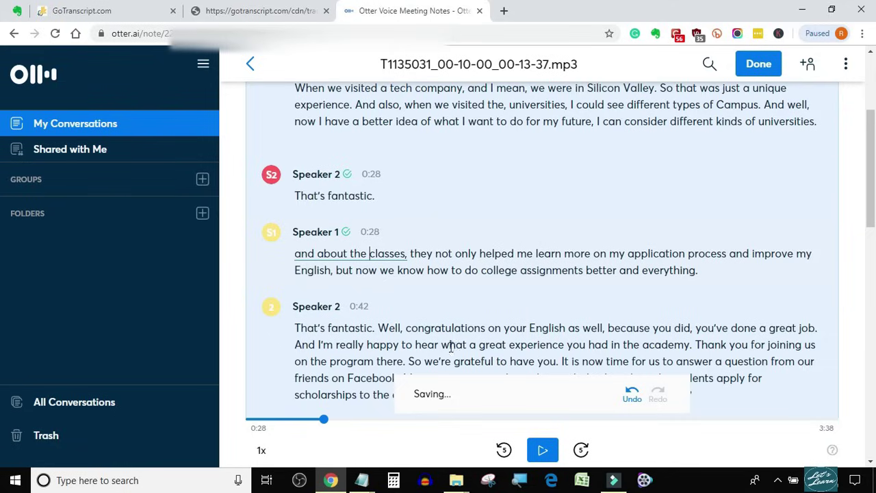
Listen on through Speaker 1's second paragraph, insert "to" before "improve my English", and resume playback.
{"action": "left_click", "coordinate": [543, 450]}
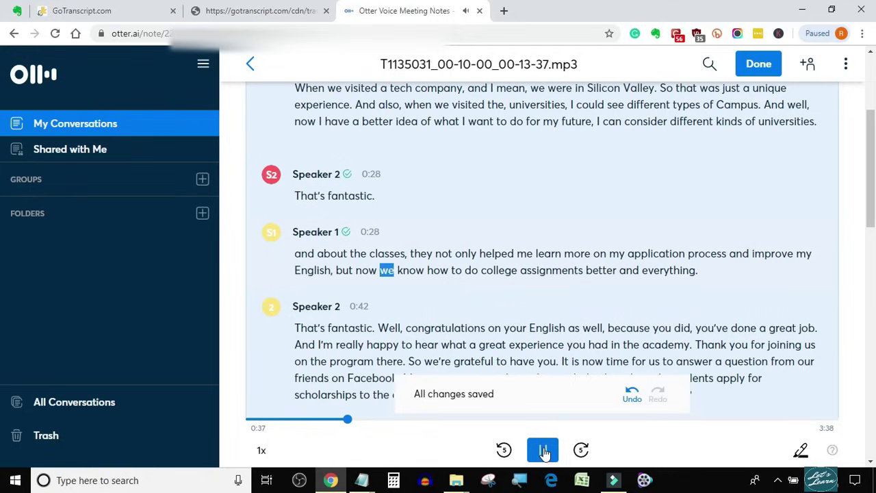
{"action": "left_click", "coordinate": [544, 451]}
{"action": "left_click", "coordinate": [752, 255]}
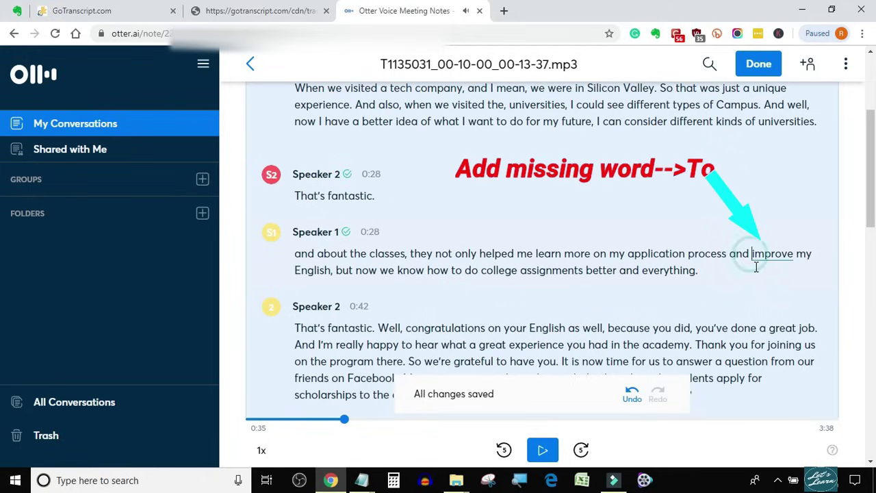
{"action": "type", "text": "to"}
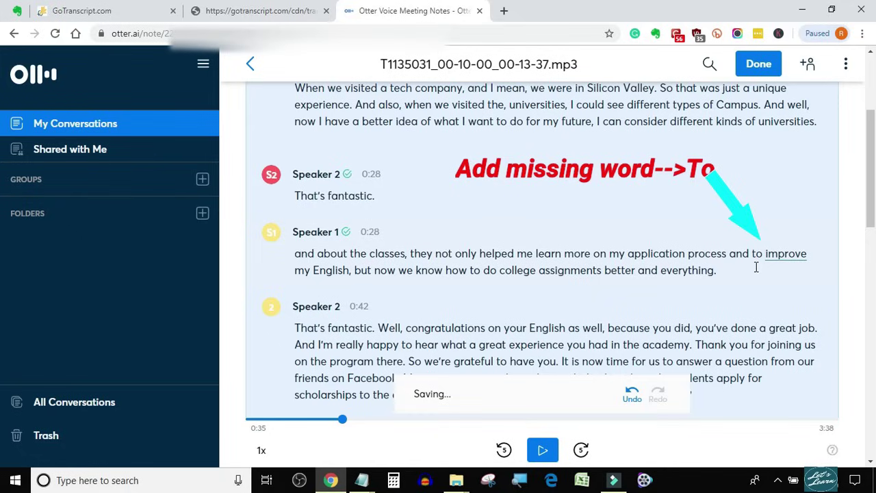
{"action": "left_click", "coordinate": [544, 451]}
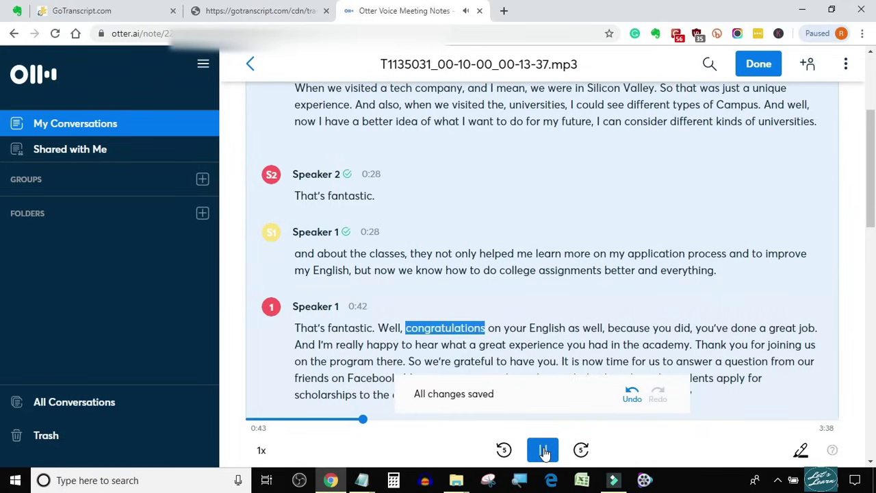
Pause the playback and retag the 0:42 paragraph beginning "That's fantastic. Well, congratulations" as Speaker 2.
{"action": "left_click", "coordinate": [542, 452]}
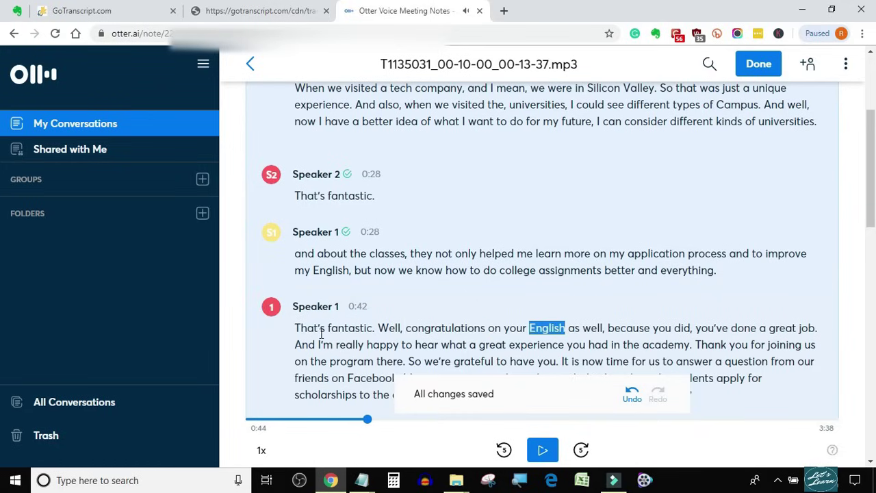
{"action": "left_click", "coordinate": [273, 312]}
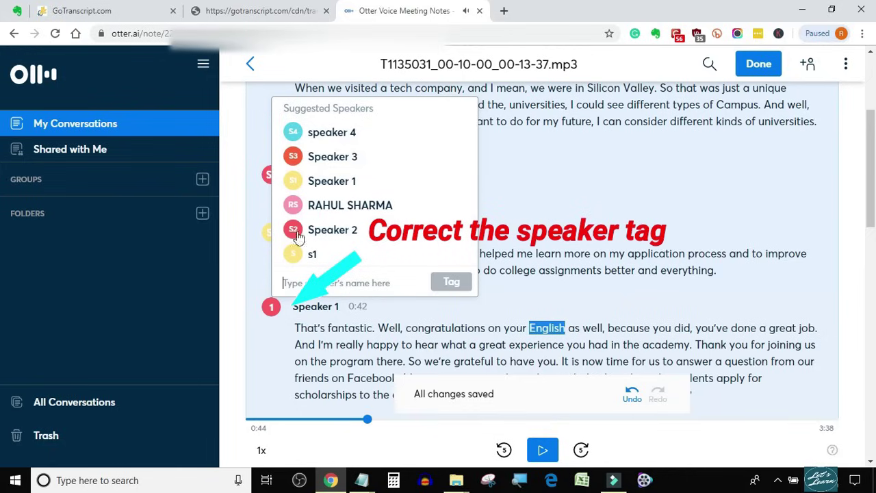
{"action": "left_click", "coordinate": [341, 231]}
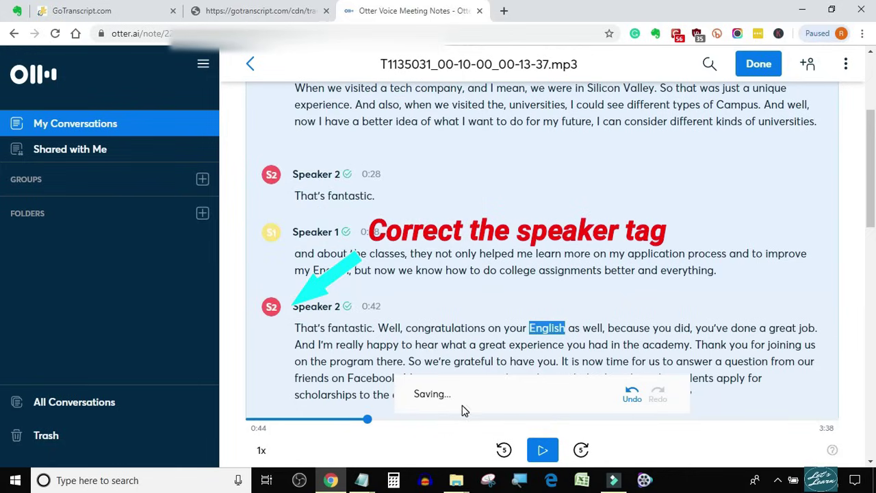
Listen on past "a great job" and remove the speech error "you did," before "you've done" in Speaker 2's 0:42 paragraph.
{"action": "left_click", "coordinate": [543, 452]}
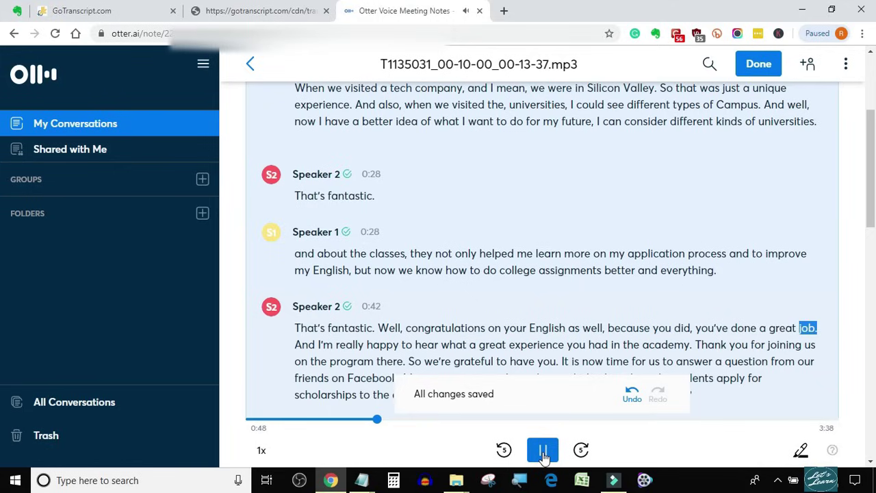
{"action": "left_click", "coordinate": [543, 452]}
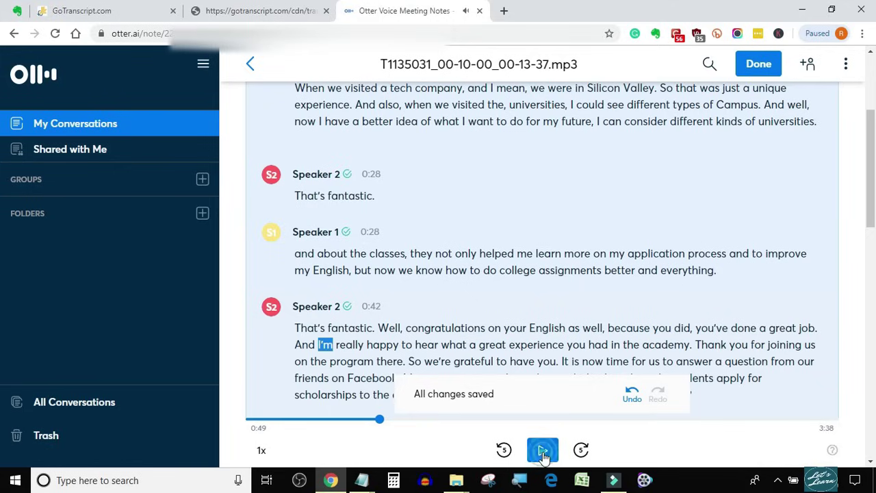
{"action": "left_click", "coordinate": [681, 330]}
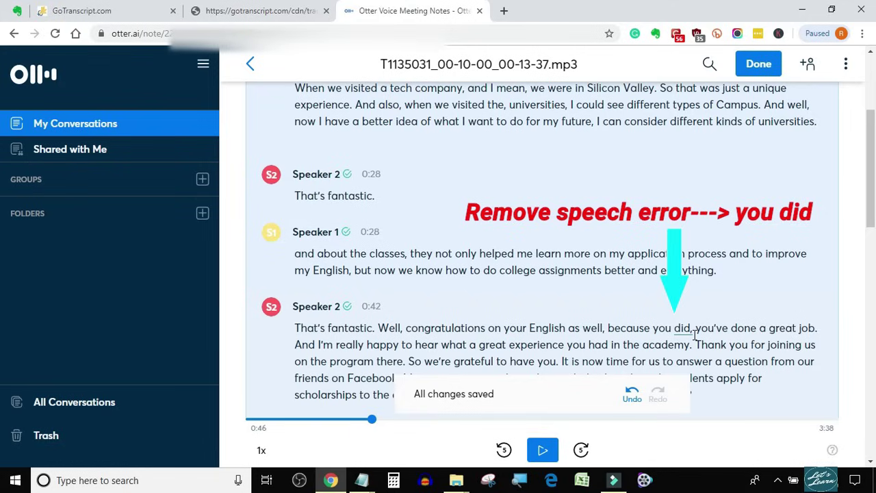
{"action": "key", "text": "BackSpace"}
{"action": "key", "text": "BackSpace"}
{"action": "key", "text": "BackSpace"}
{"action": "key", "text": "BackSpace"}
{"action": "key", "text": "BackSpace"}
{"action": "key", "text": "BackSpace"}
{"action": "key", "text": "BackSpace"}
{"action": "key", "text": "BackSpace"}
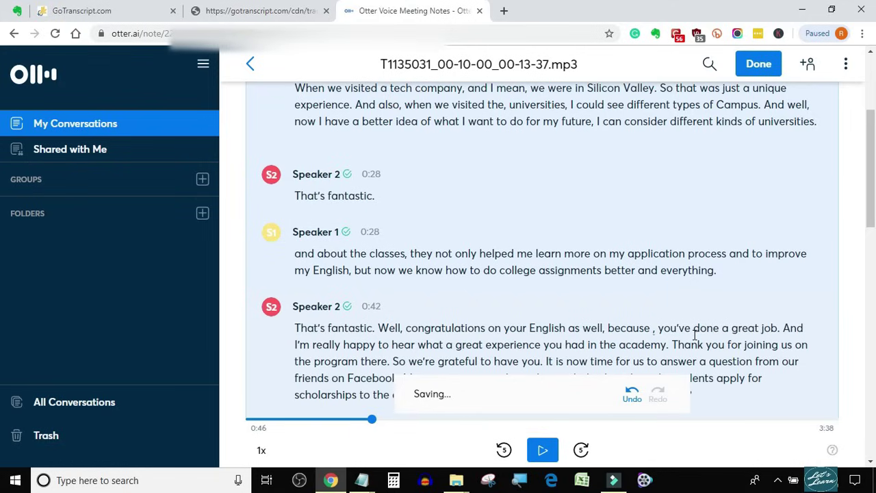
{"action": "key", "text": "BackSpace"}
{"action": "key", "text": "BackSpace"}
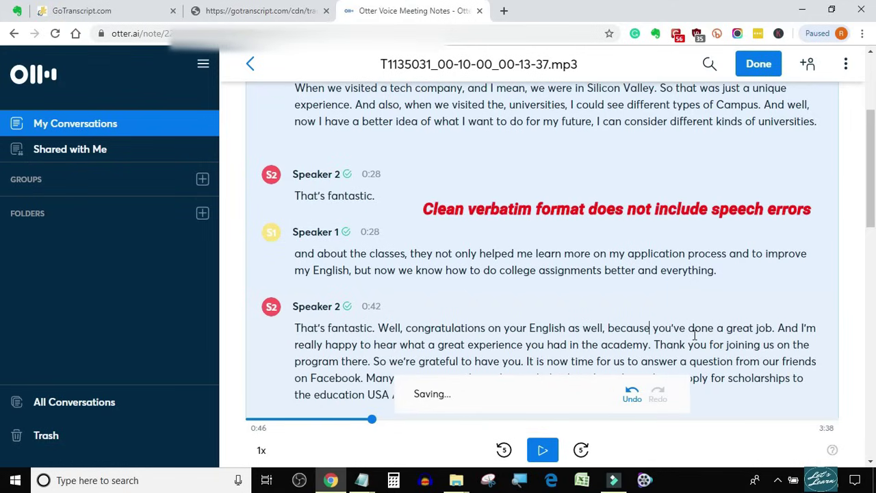
Listen on to "grateful" and replace the misheard "there" after "program" with the guest's first name in Speaker 2's paragraph.
{"action": "left_click", "coordinate": [543, 452]}
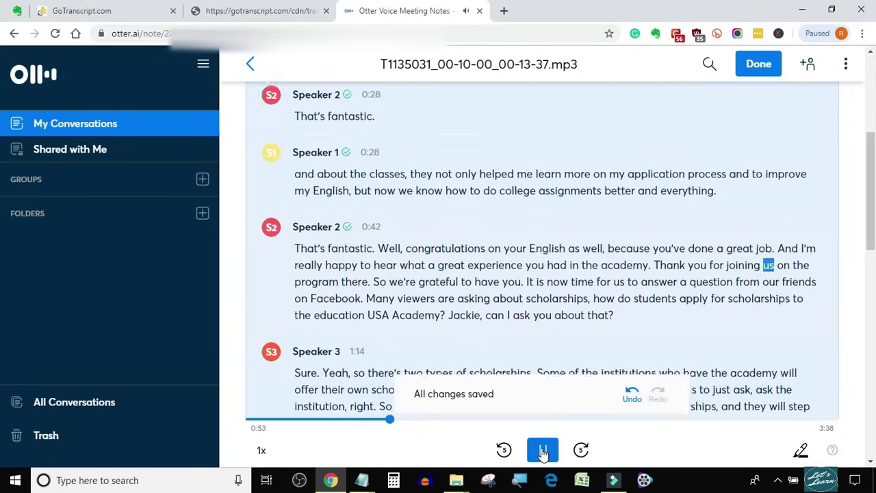
{"action": "left_click", "coordinate": [543, 452]}
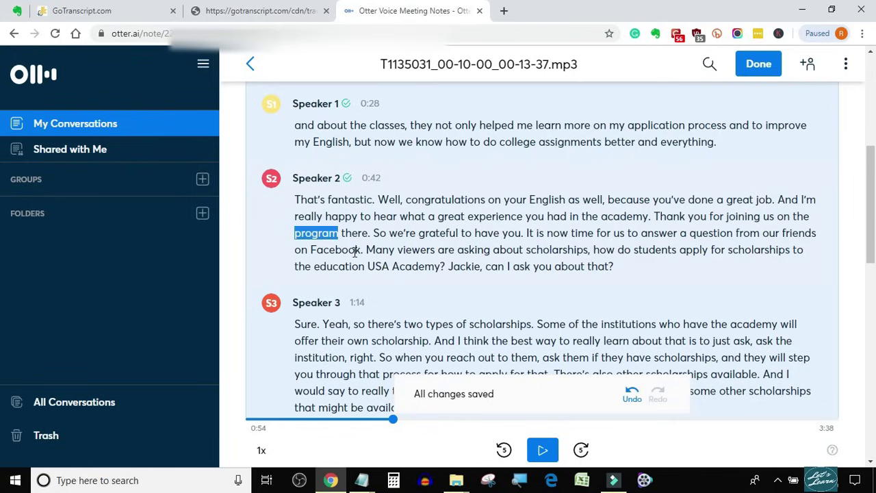
{"action": "left_click", "coordinate": [543, 452]}
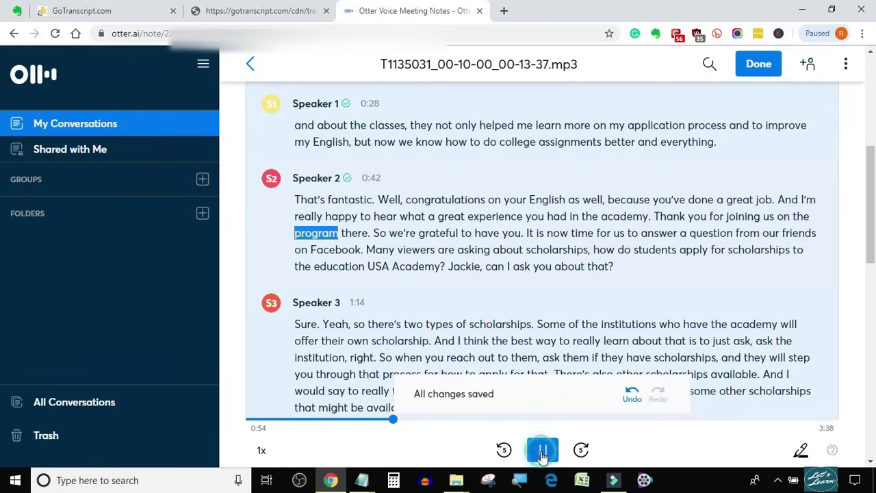
{"action": "left_click", "coordinate": [543, 452]}
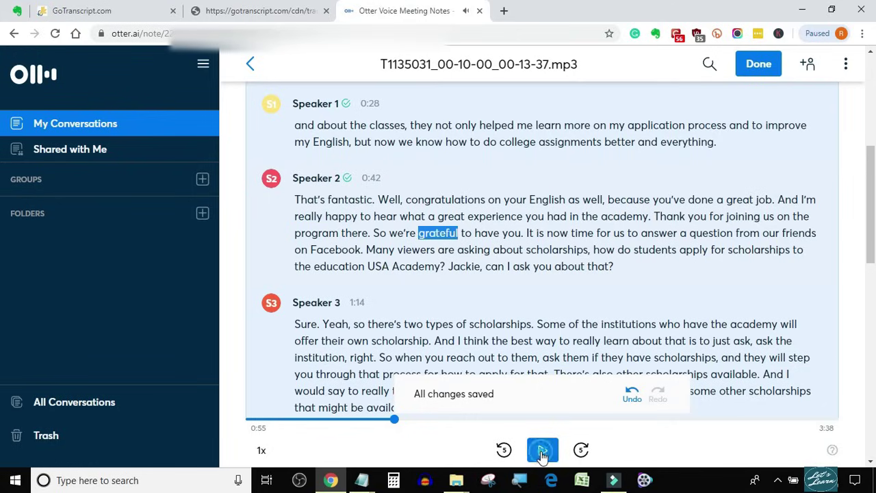
{"action": "left_click", "coordinate": [364, 233]}
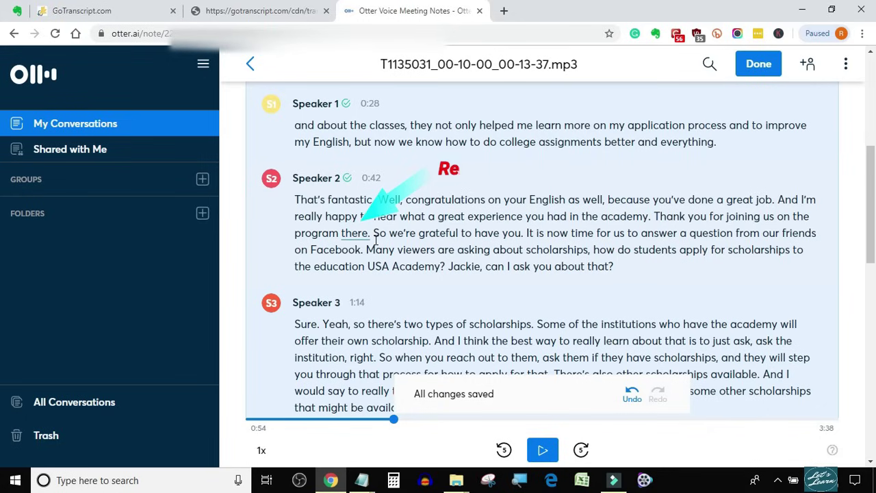
{"action": "key", "text": "BackSpace"}
{"action": "key", "text": "BackSpace"}
{"action": "key", "text": "BackSpace"}
{"action": "key", "text": "BackSpace"}
{"action": "key", "text": "BackSpace"}
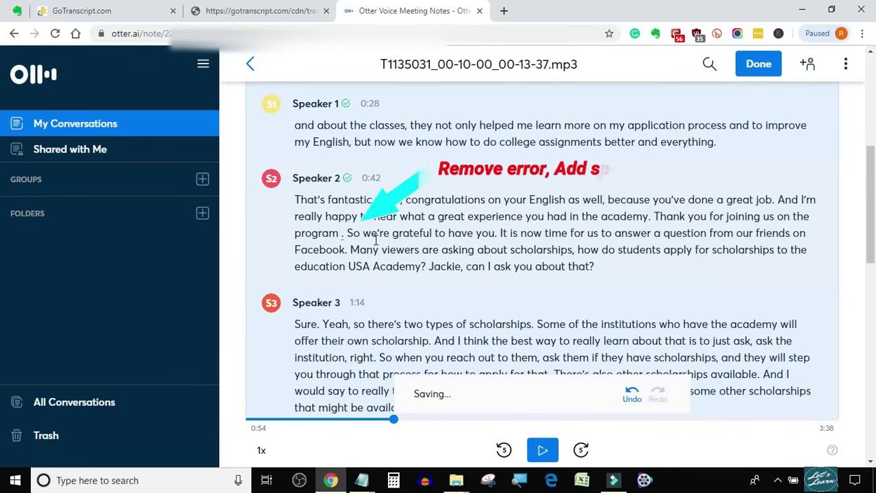
{"action": "type", "text": "Lar"}
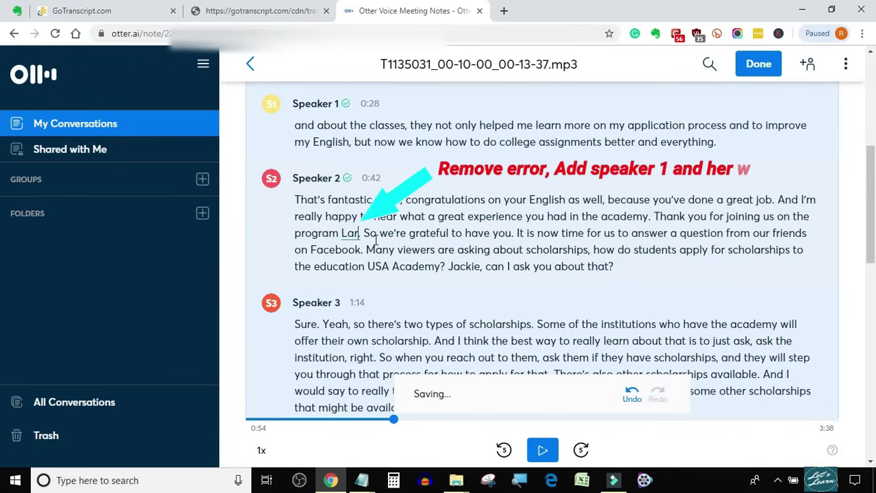
{"action": "type", "text": "issa"}
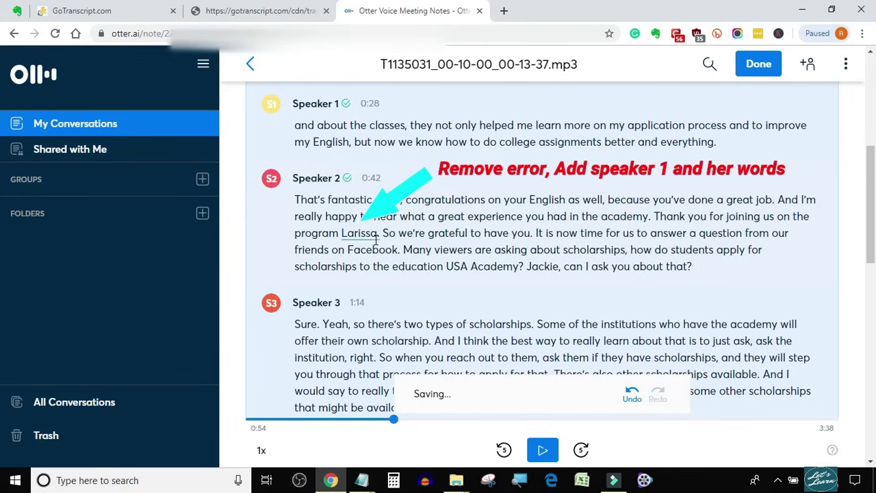
Split Speaker 2's paragraph before "So we're grateful", insert "Thank you." at the start of the new paragraph and tag it as Speaker 1.
{"action": "double_click", "coordinate": [386, 233]}
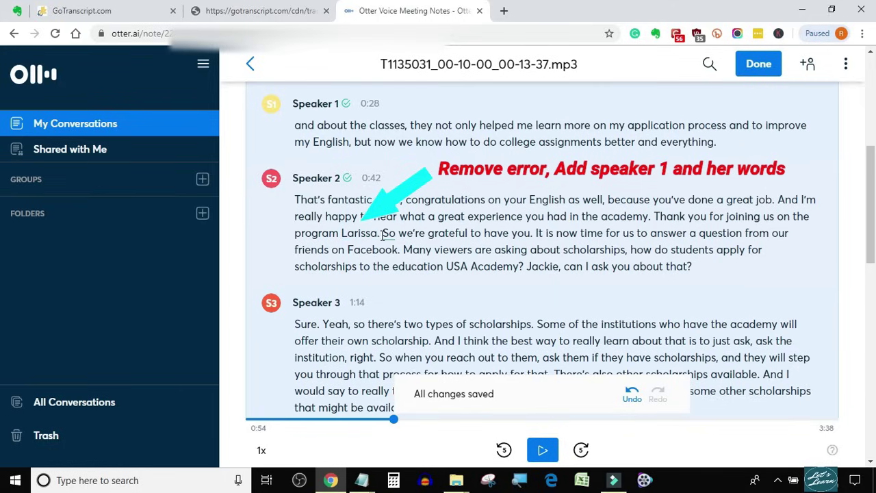
{"action": "key", "text": "Return"}
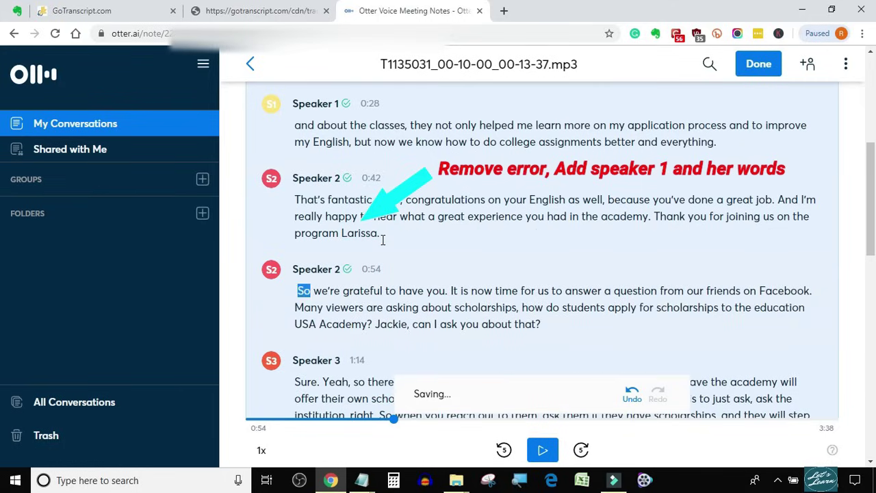
{"action": "type", "text": "Thank "}
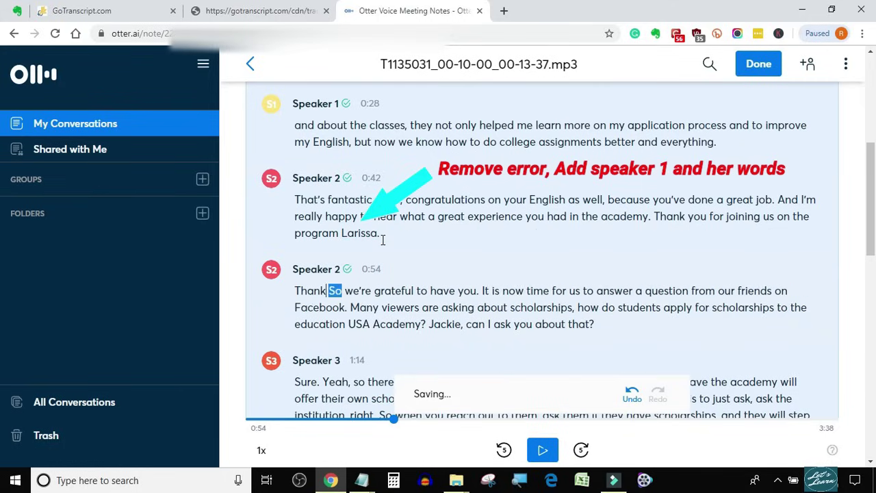
{"action": "type", "text": "you"}
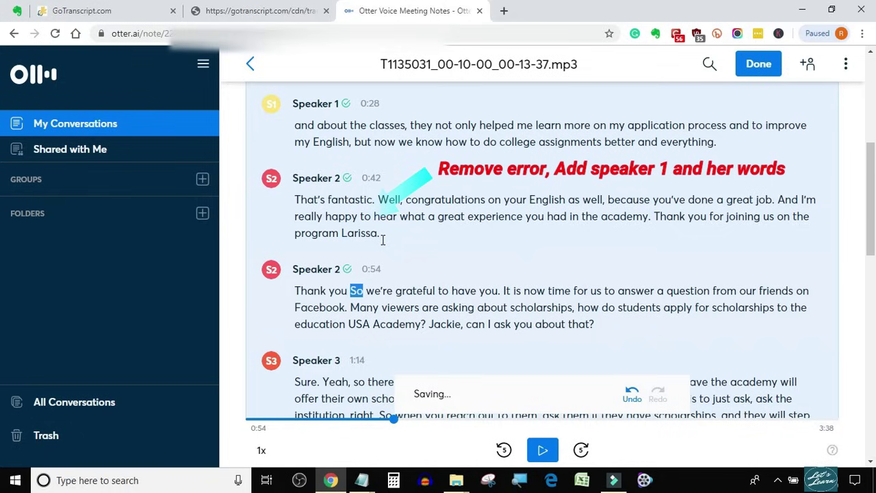
{"action": "type", "text": "."}
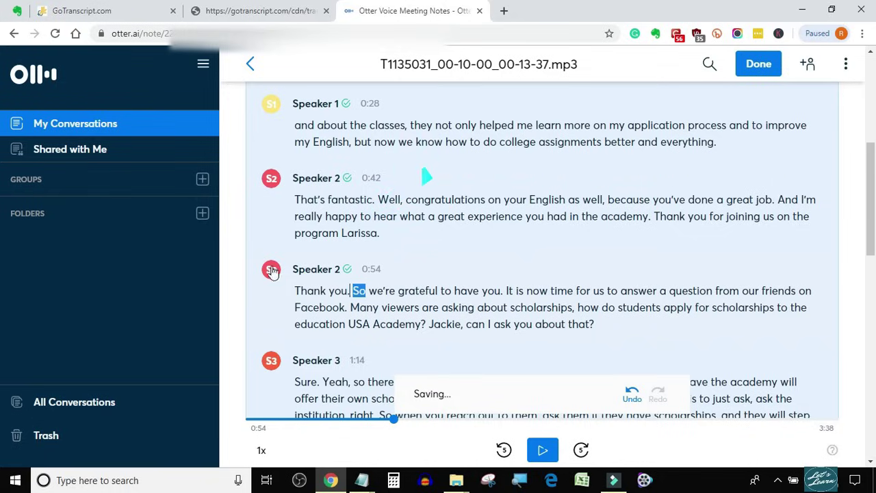
{"action": "left_click", "coordinate": [316, 269]}
{"action": "left_click", "coordinate": [329, 169]}
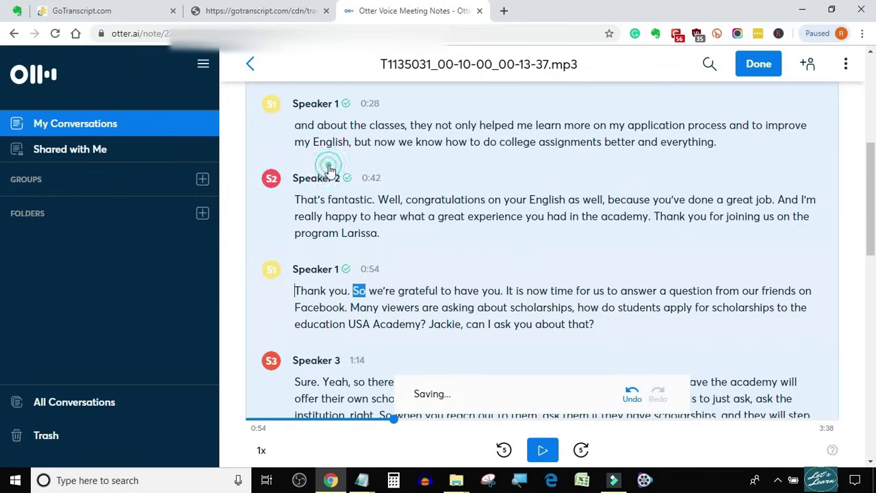
Split the new paragraph after "Thank you." and tag the part beginning "So we're grateful to have you" as Speaker 2.
{"action": "left_click", "coordinate": [351, 291]}
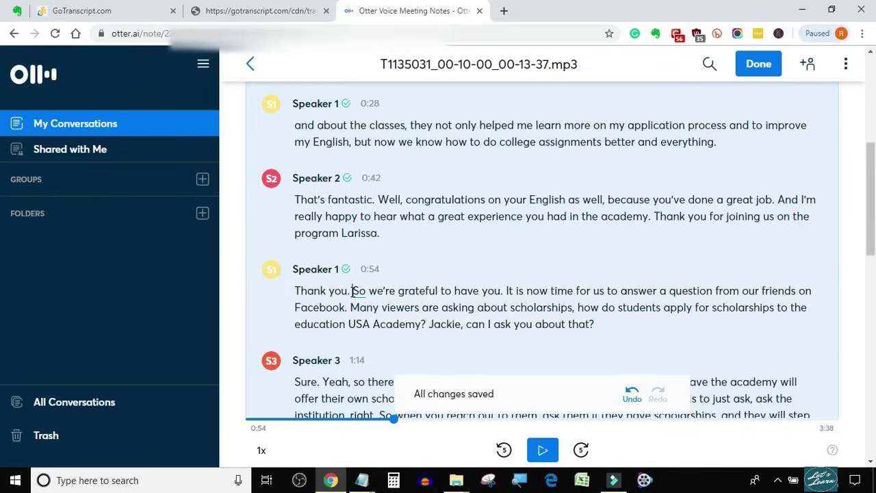
{"action": "key", "text": "Return"}
{"action": "left_click", "coordinate": [279, 327]}
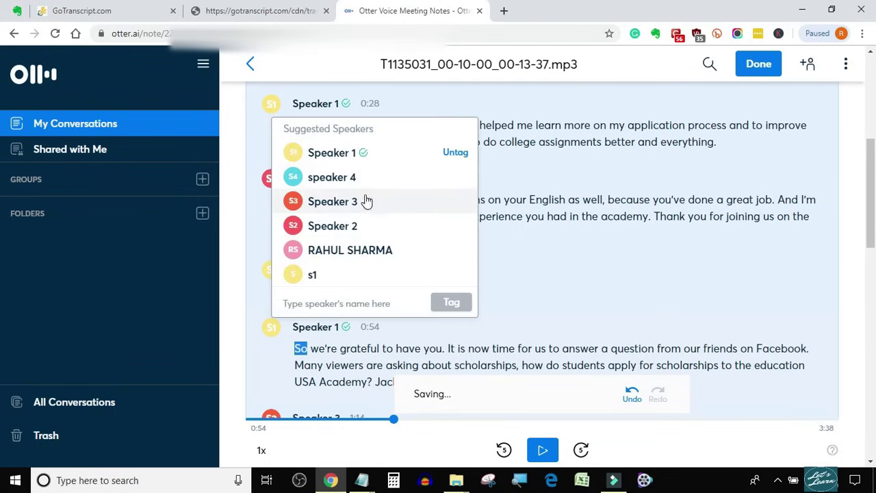
{"action": "left_click", "coordinate": [362, 228]}
{"action": "scroll", "coordinate": [400, 298], "scroll_direction": "down", "scroll_amount": 1}
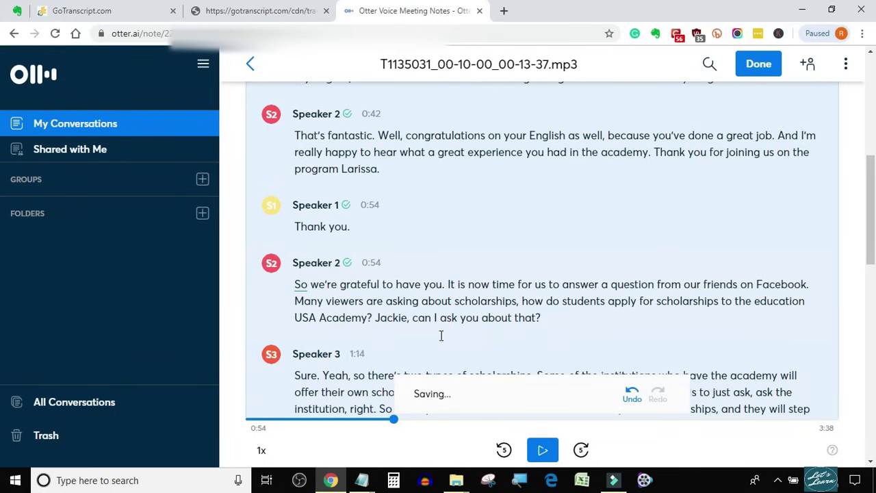
Replay the audio around "grateful to have you", delete the opening "So" of that Speaker 2 paragraph and capitalize "We're".
{"action": "left_click", "coordinate": [544, 451]}
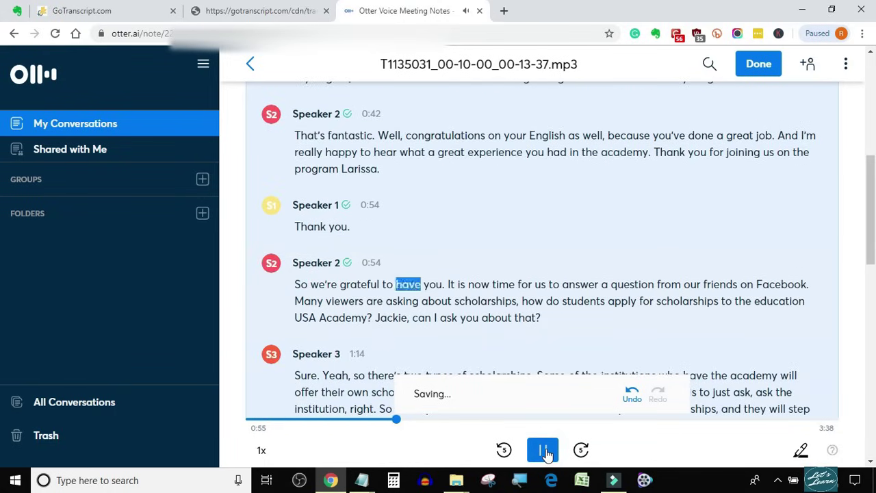
{"action": "left_click", "coordinate": [544, 450]}
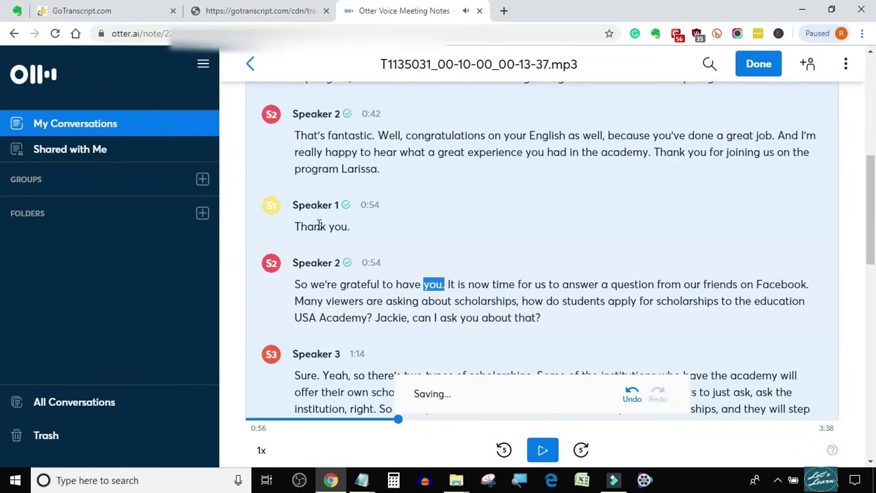
{"action": "double_click", "coordinate": [341, 170]}
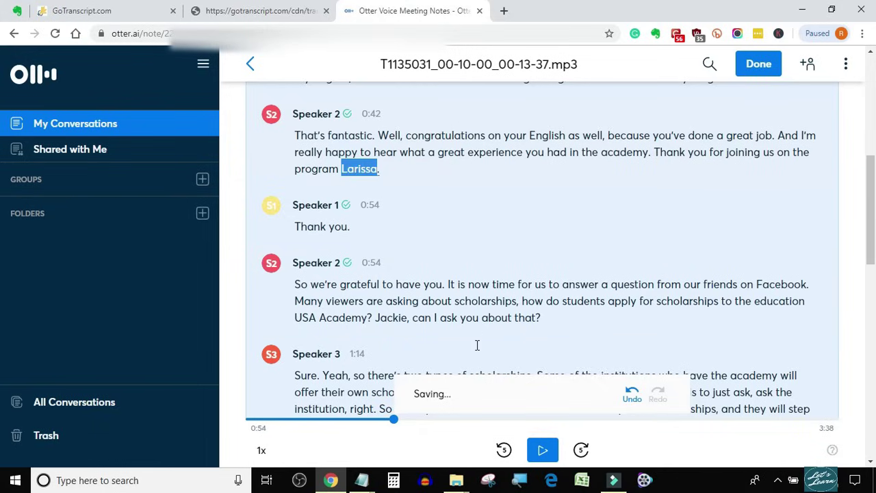
{"action": "left_click", "coordinate": [538, 450]}
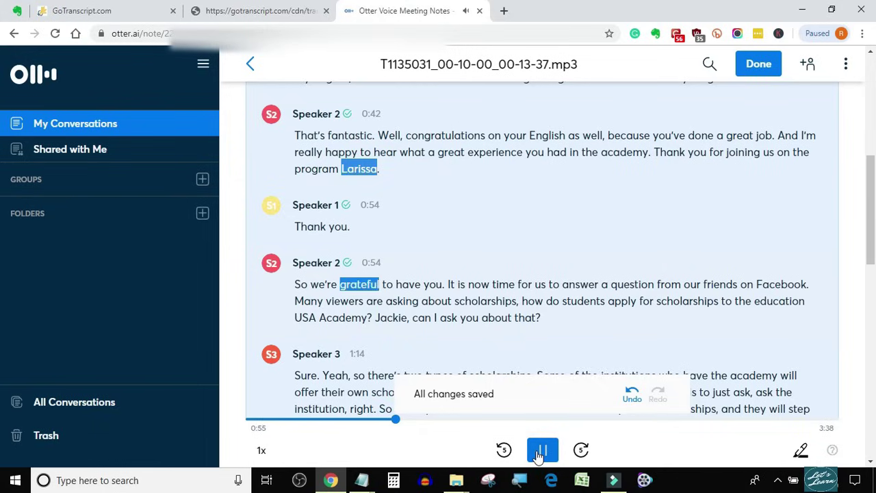
{"action": "left_click", "coordinate": [538, 452]}
{"action": "left_click", "coordinate": [309, 285]}
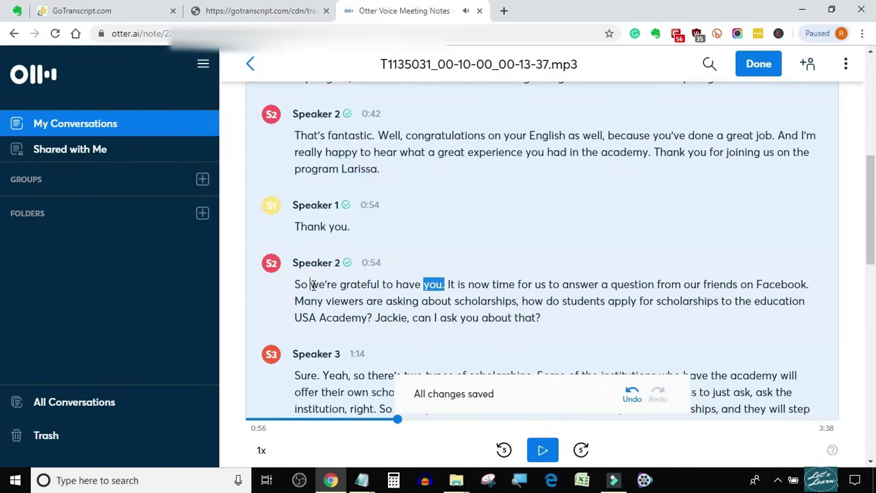
{"action": "key", "text": "BackSpace"}
{"action": "key", "text": "BackSpace"}
{"action": "key", "text": "BackSpace"}
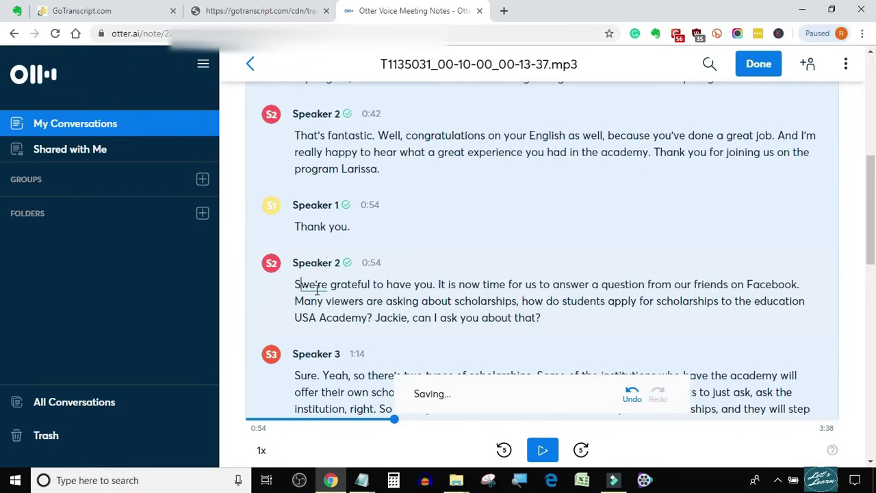
{"action": "key", "text": "Delete"}
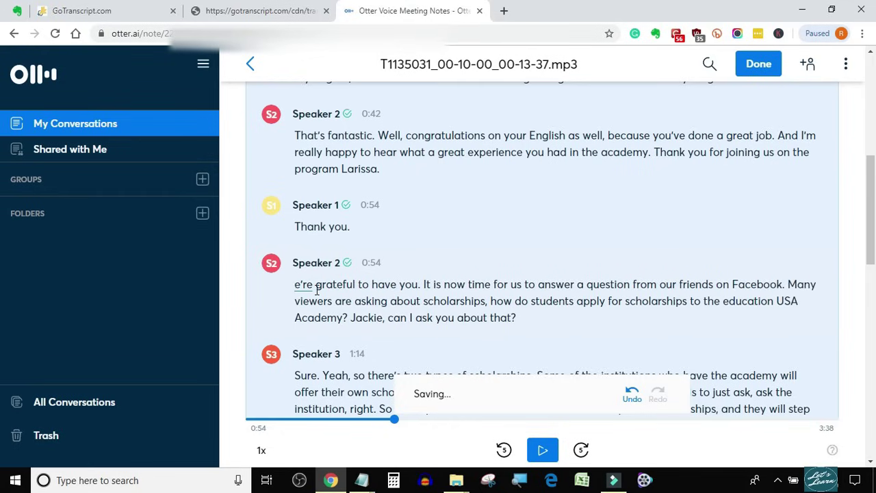
{"action": "type", "text": "W"}
Listen on through Speaker 2's 0:54 paragraph and pause at "Facebook." to check the wording.
{"action": "scroll", "coordinate": [547, 352], "scroll_direction": "down", "scroll_amount": 1}
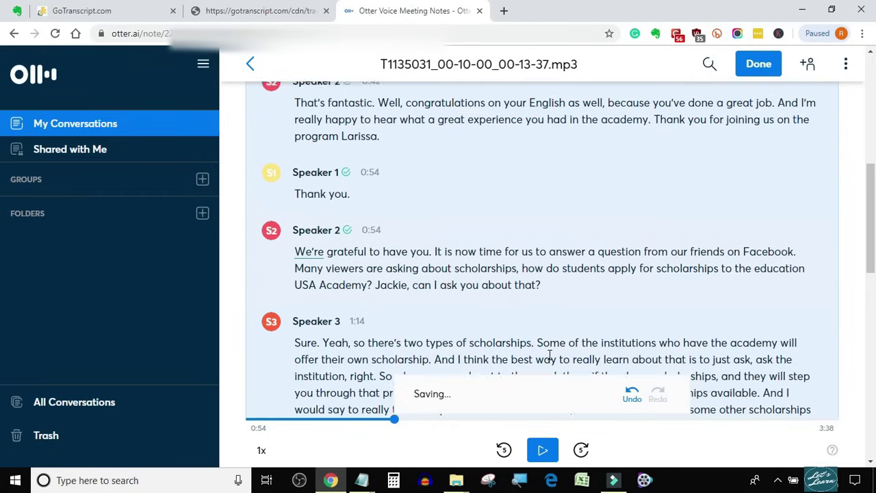
{"action": "left_click", "coordinate": [548, 453]}
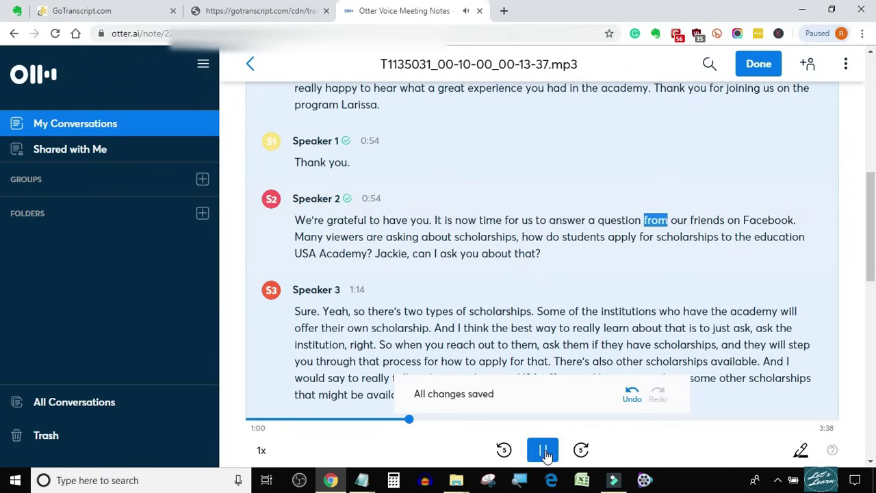
{"action": "left_click", "coordinate": [547, 454]}
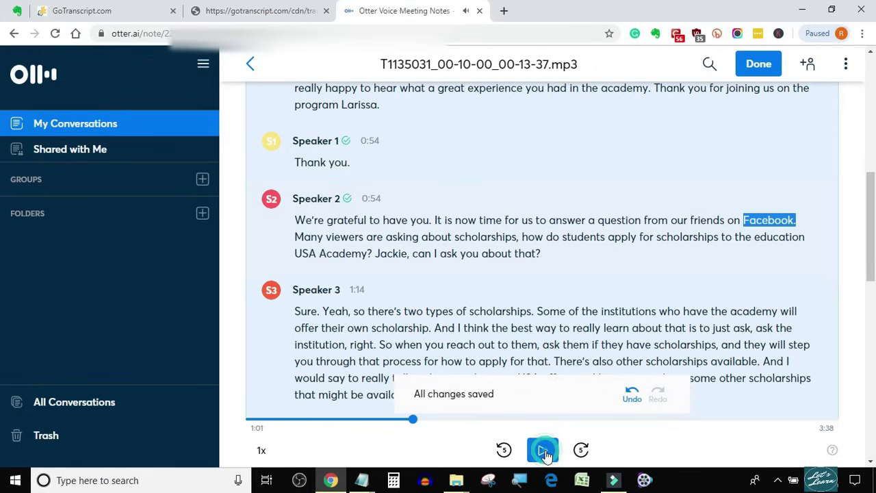
Change "a question" to "questions" in Speaker 2's 0:54 paragraph, before "from our friends on Facebook".
{"action": "left_click", "coordinate": [635, 222]}
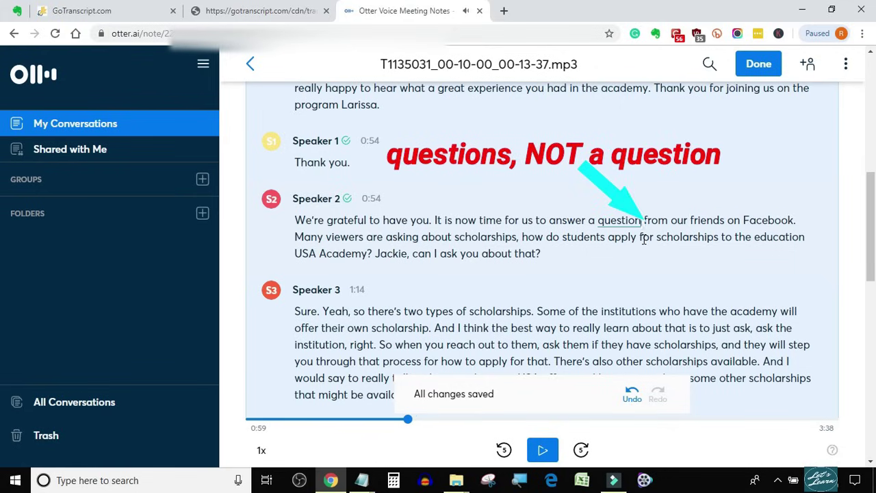
{"action": "type", "text": "s"}
{"action": "key", "text": "ctrl+Left"}
{"action": "key", "text": "BackSpace"}
{"action": "key", "text": "BackSpace"}
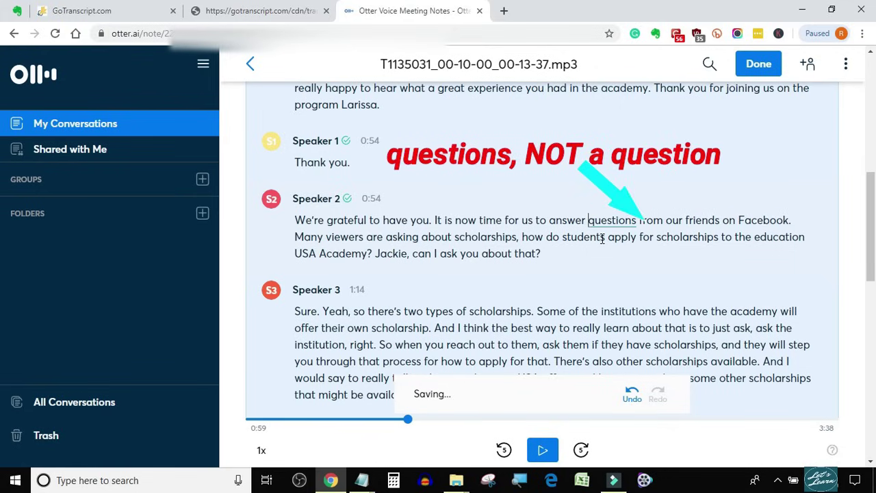
Listen on into Speaker 3's 1:14 paragraph and delete the repeated "ask," so it reads "to just ask the institution".
{"action": "left_click", "coordinate": [544, 451]}
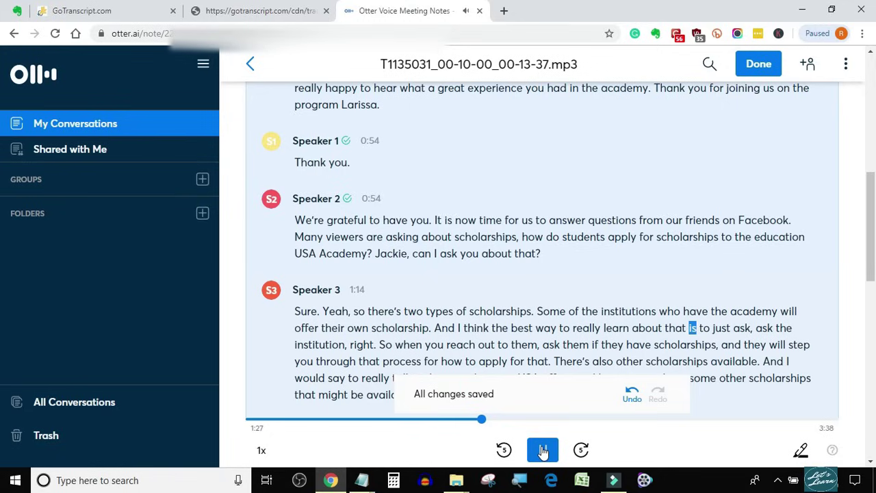
{"action": "left_click", "coordinate": [543, 450]}
{"action": "left_click", "coordinate": [756, 328]}
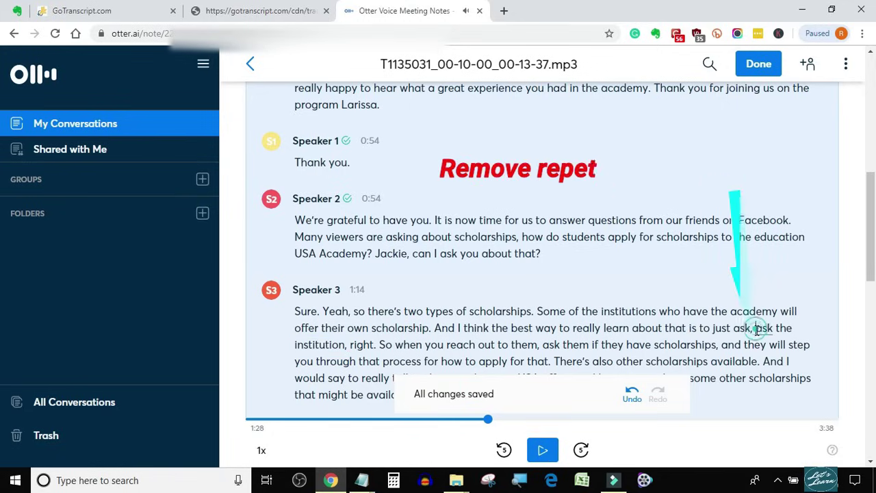
{"action": "key", "text": "BackSpace"}
{"action": "key", "text": "BackSpace"}
{"action": "key", "text": "BackSpace"}
{"action": "key", "text": "BackSpace"}
{"action": "key", "text": "BackSpace"}
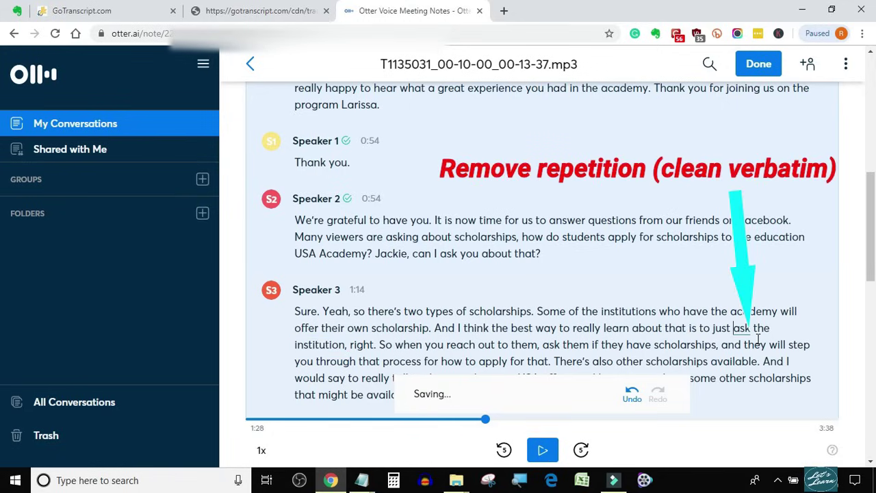
Listen on to the 1:50 paragraph, split it before "right?" and tag the part ending "all around the world," as Speaker 2.
{"action": "left_click", "coordinate": [543, 450]}
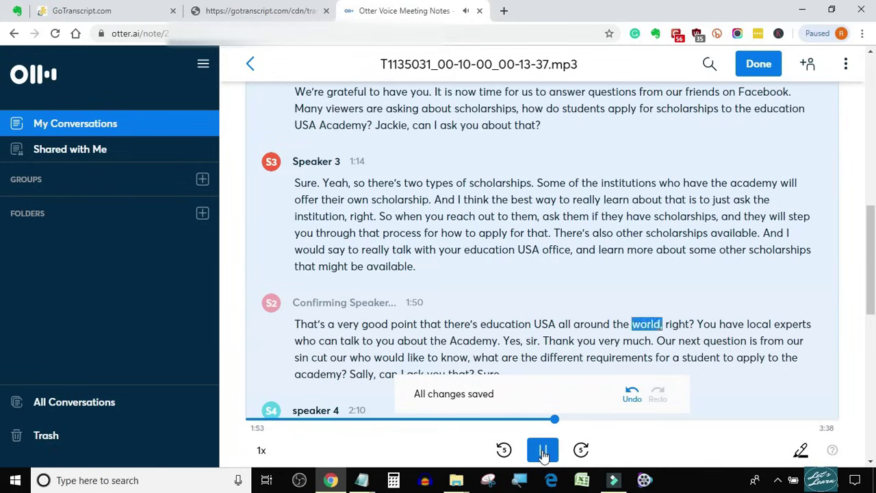
{"action": "left_click", "coordinate": [543, 452]}
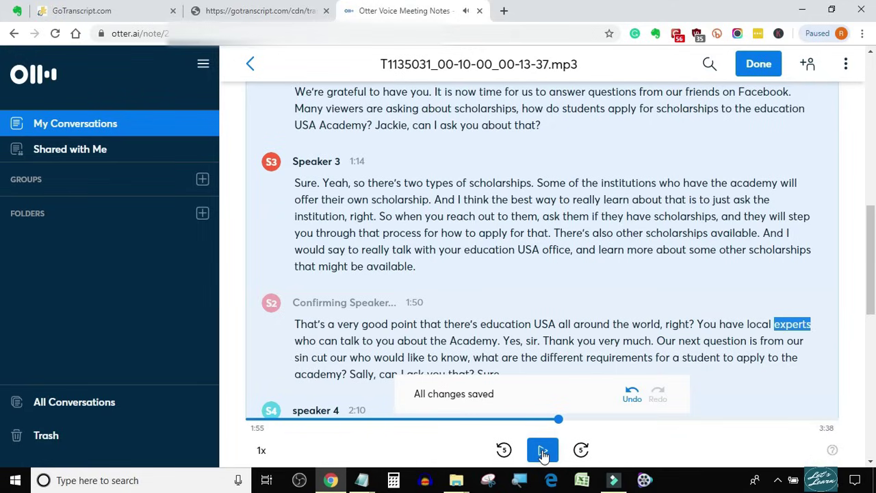
{"action": "left_click", "coordinate": [675, 327]}
{"action": "key", "text": "Return"}
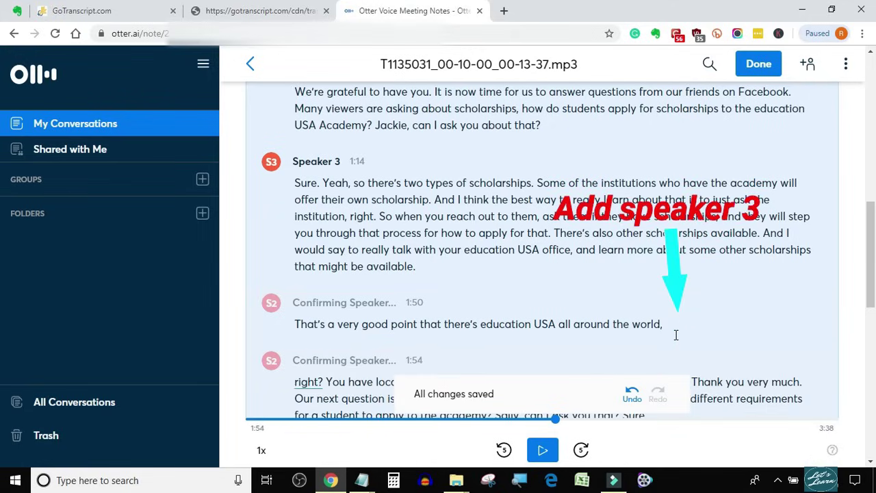
{"action": "left_click", "coordinate": [275, 308]}
{"action": "left_click", "coordinate": [322, 203]}
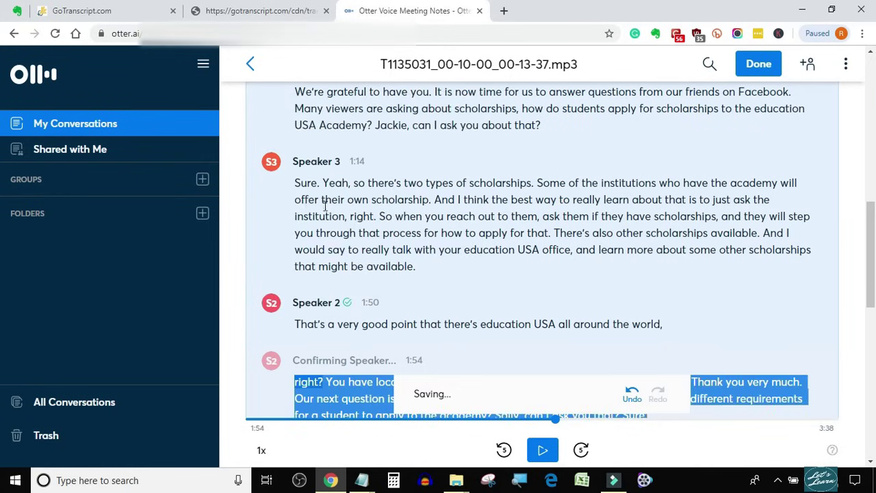
Tag the new 1:54 paragraph beginning with "right?" as Speaker 3.
{"action": "scroll", "coordinate": [325, 206], "scroll_direction": "down", "scroll_amount": 2}
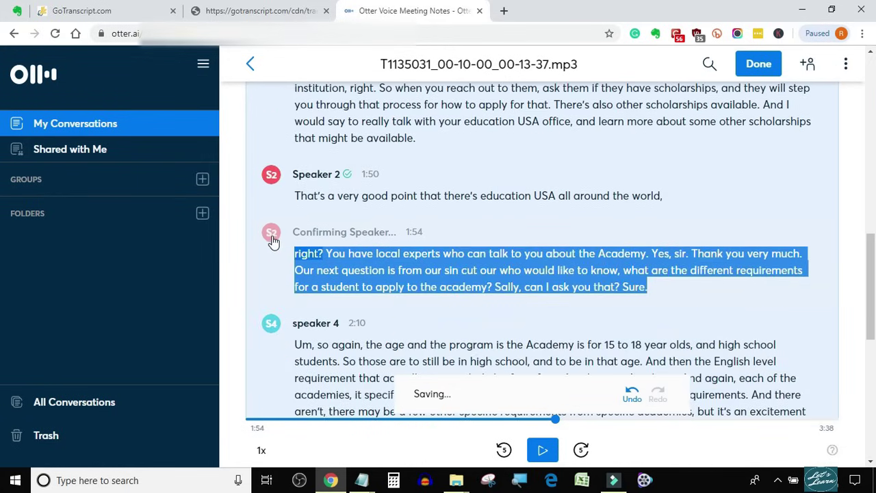
{"action": "left_click", "coordinate": [271, 235]}
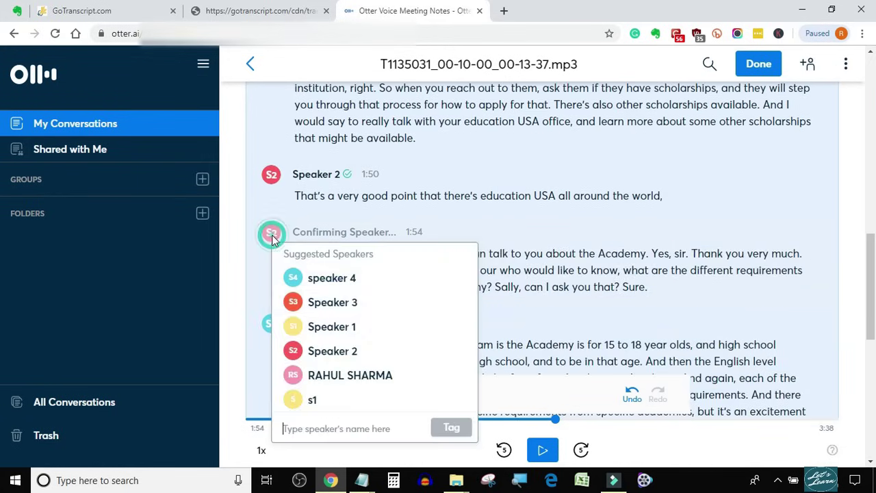
{"action": "left_click", "coordinate": [351, 308]}
Split Speaker 3's paragraph after "right?" and tag the part beginning "You have local experts" as Speaker 2.
{"action": "left_click", "coordinate": [327, 254]}
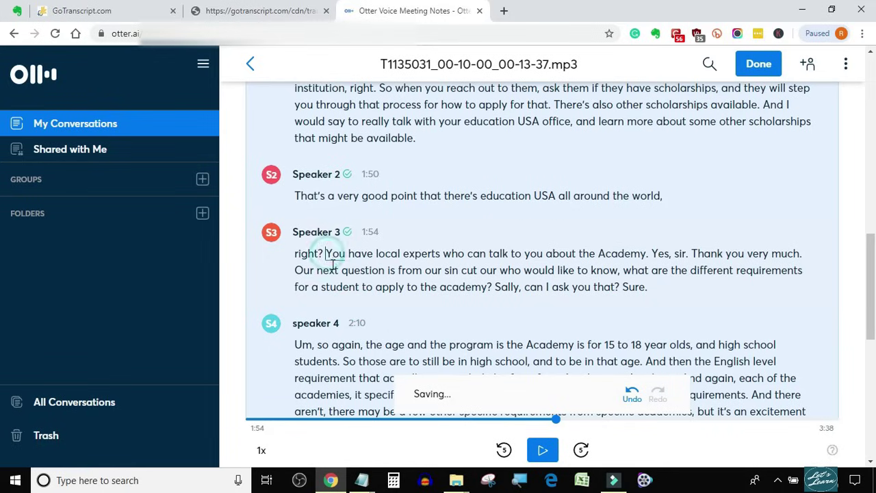
{"action": "key", "text": "Return"}
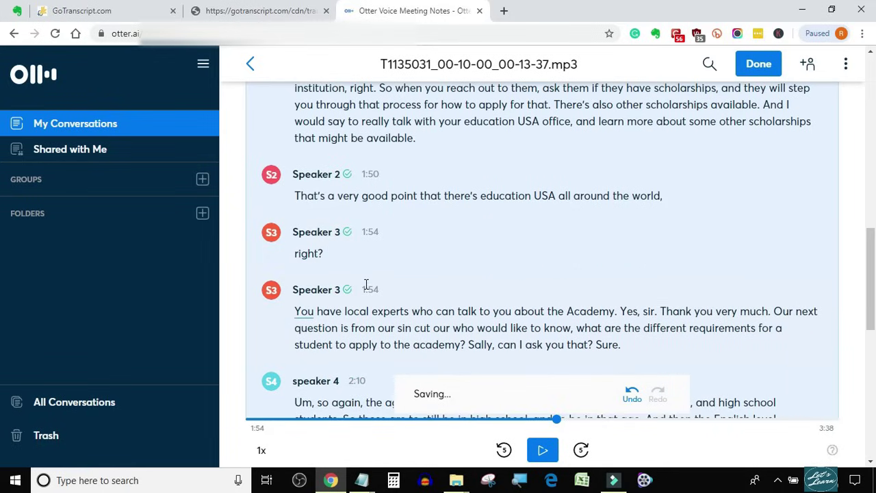
{"action": "left_click", "coordinate": [272, 294]}
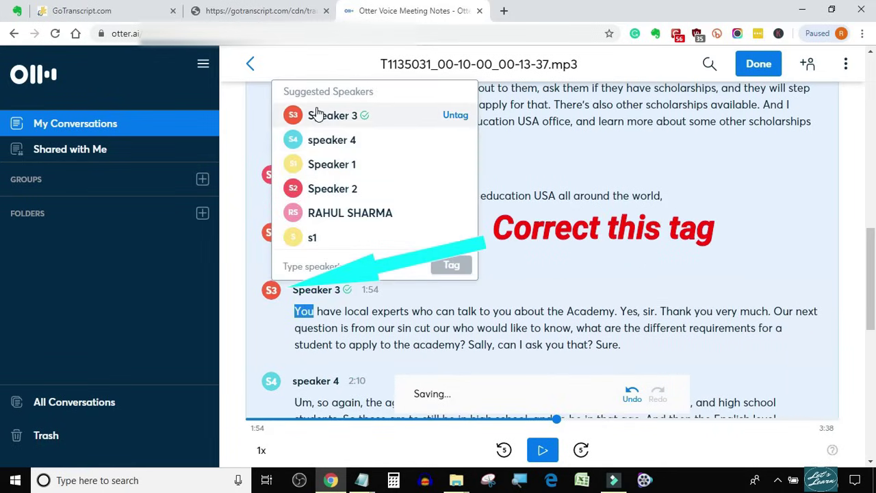
{"action": "left_click", "coordinate": [321, 188]}
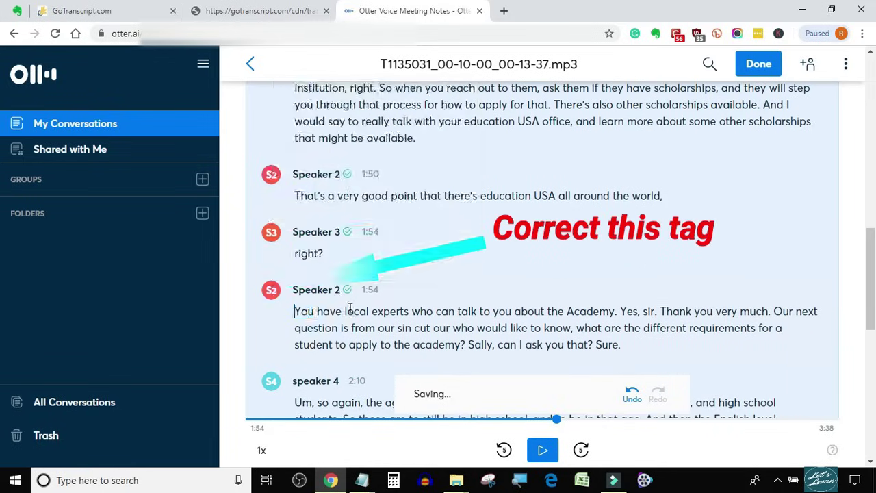
Replace the question mark after Speaker 3's "right" with a period and return to the start of "You have local experts".
{"action": "double_click", "coordinate": [329, 257]}
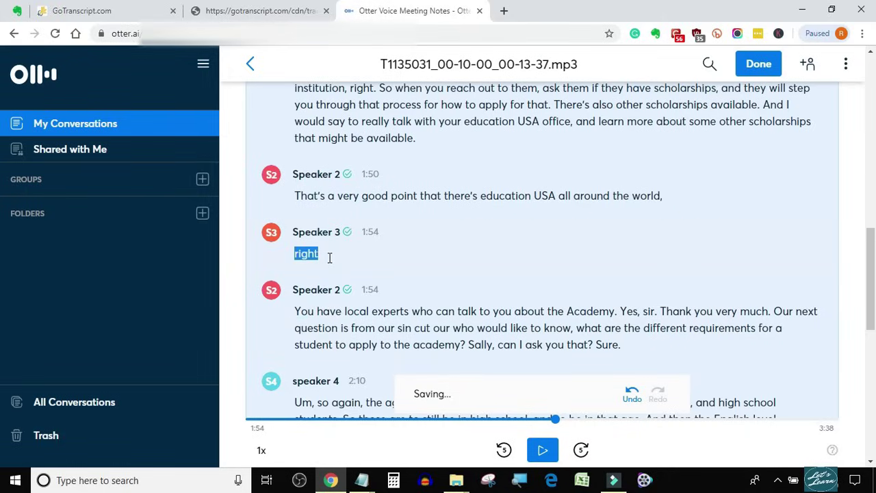
{"action": "left_click", "coordinate": [381, 311]}
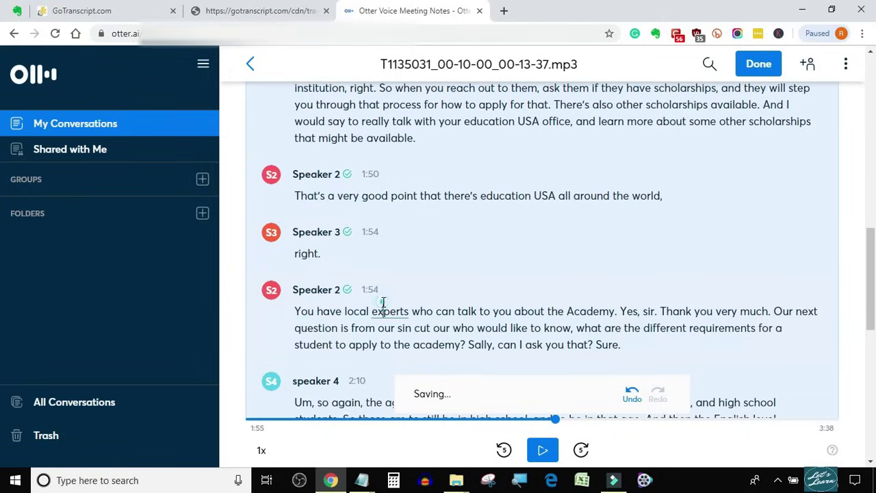
{"action": "left_click", "coordinate": [298, 311]}
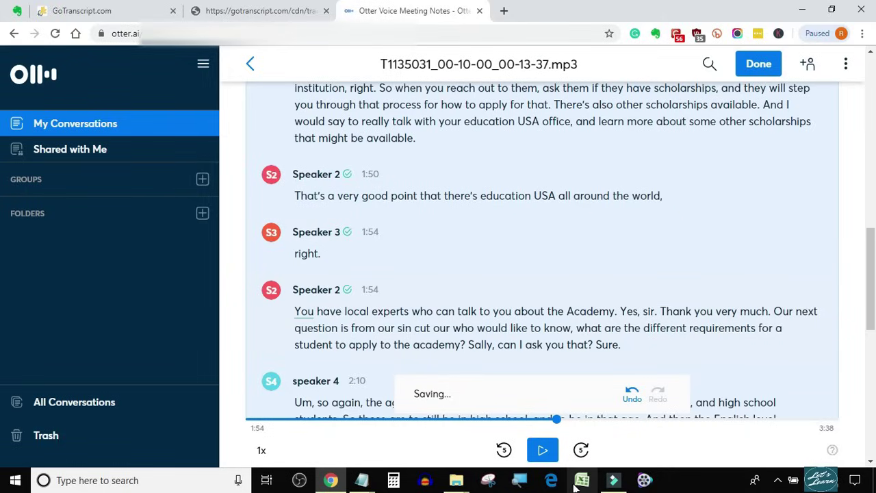
Listen to Speaker 2's "You have local experts" paragraph, split it before "Yes, sir." and tag the new paragraph as Speaker 3.
{"action": "left_click", "coordinate": [544, 452]}
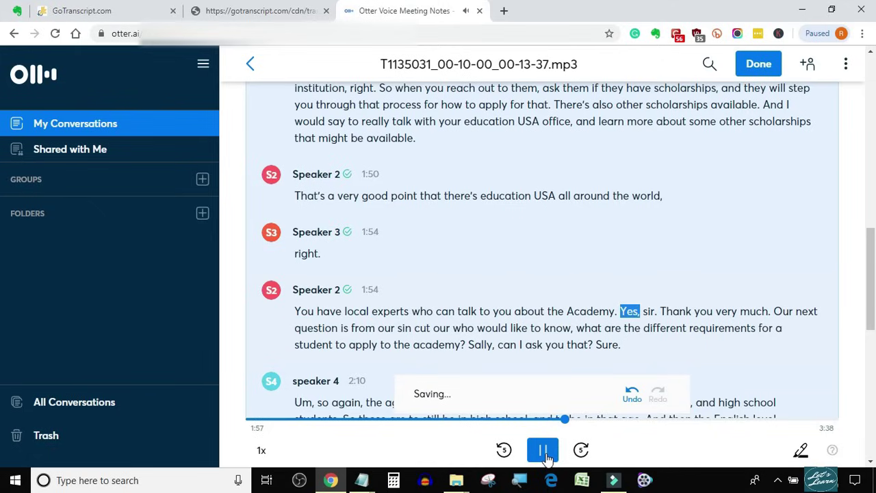
{"action": "left_click", "coordinate": [546, 454]}
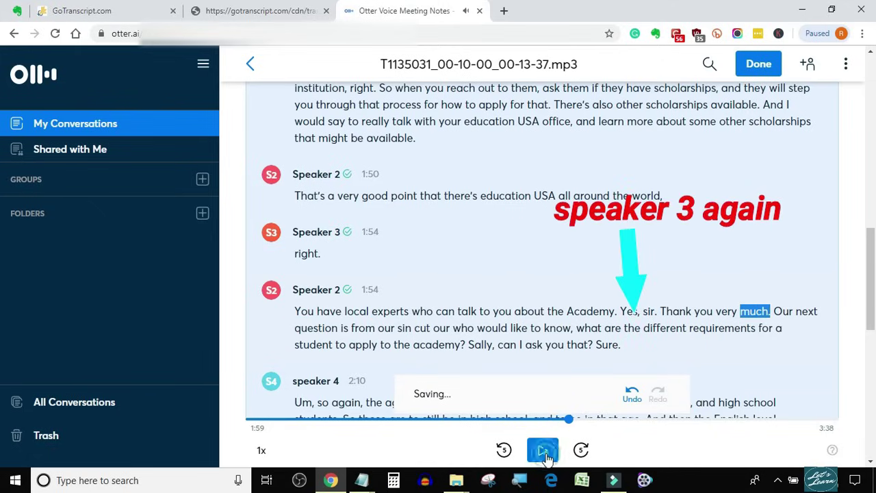
{"action": "left_click", "coordinate": [622, 312]}
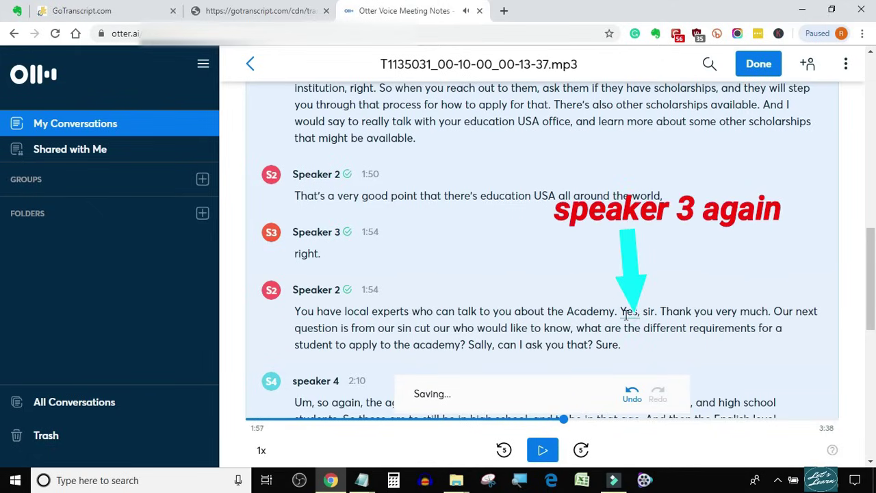
{"action": "key", "text": "Return"}
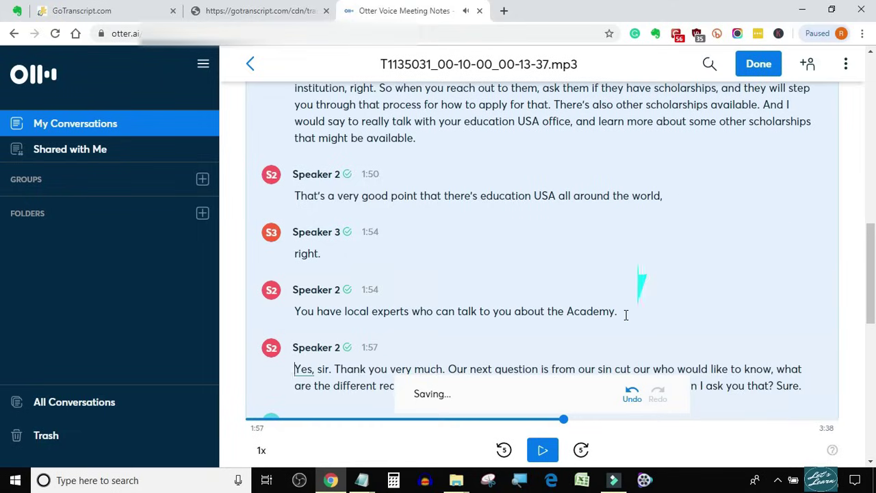
{"action": "scroll", "coordinate": [439, 302], "scroll_direction": "down", "scroll_amount": 1}
{"action": "left_click", "coordinate": [271, 285]}
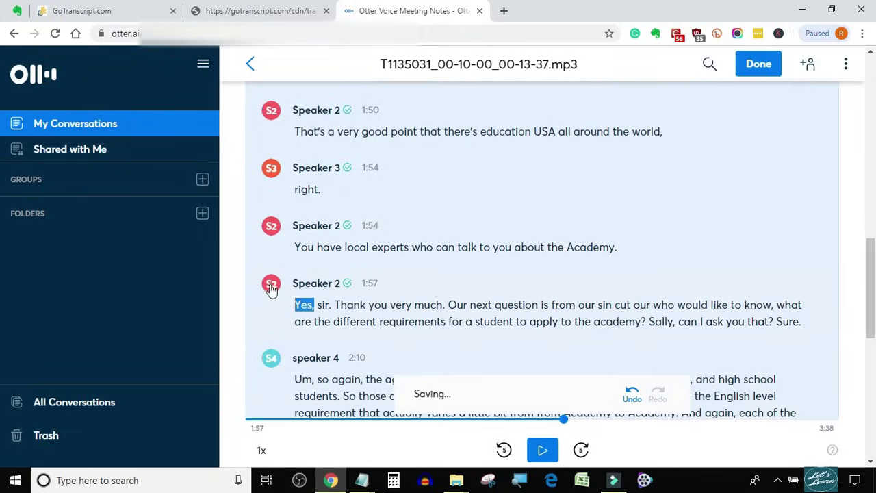
{"action": "left_click", "coordinate": [322, 157]}
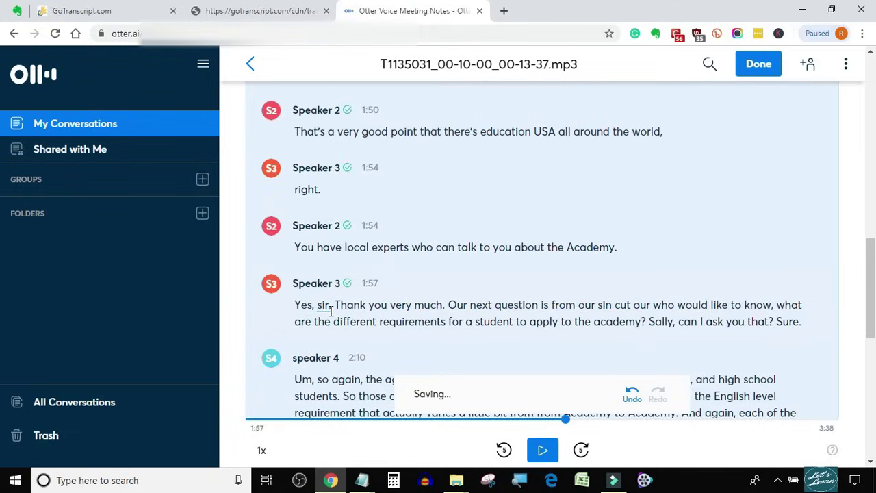
Split Speaker 3's paragraph before "sir.", end the first part as "Yes." and tag the part beginning with "sir." as Speaker 2.
{"action": "key", "text": "Return"}
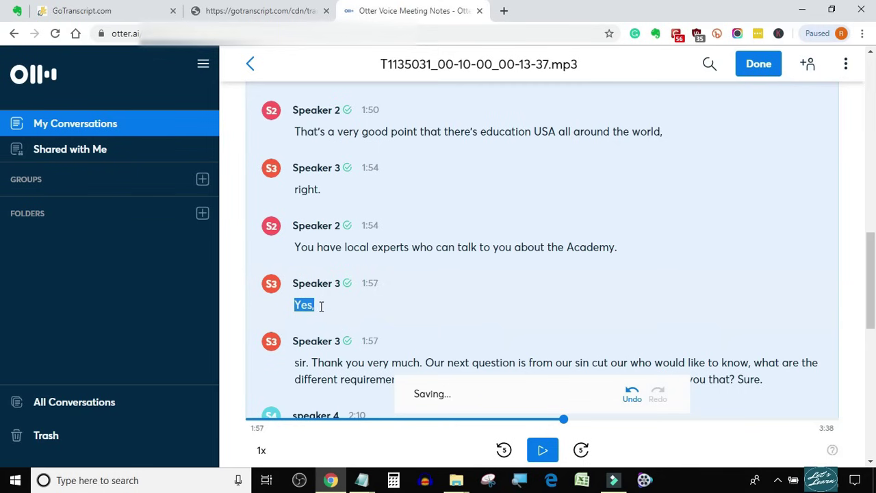
{"action": "scroll", "coordinate": [271, 258], "scroll_direction": "down", "scroll_amount": 2}
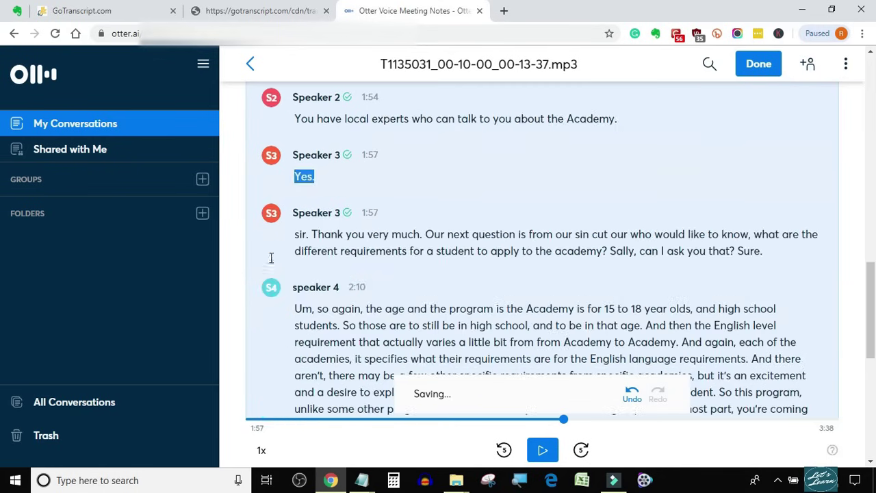
{"action": "left_click", "coordinate": [270, 222]}
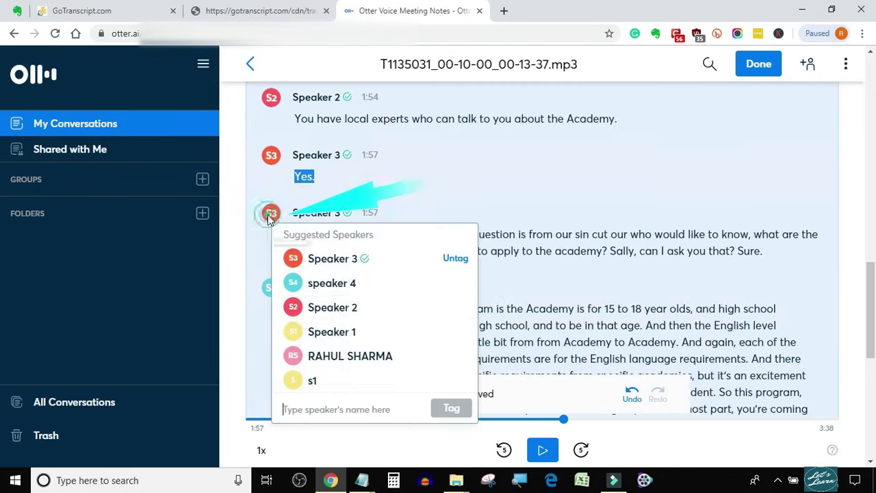
{"action": "left_click", "coordinate": [352, 308]}
Replay the audio around "Yes." and delete the extra word "sir." before "Thank you very much" in Speaker 2's 1:57 paragraph.
{"action": "left_click", "coordinate": [543, 452]}
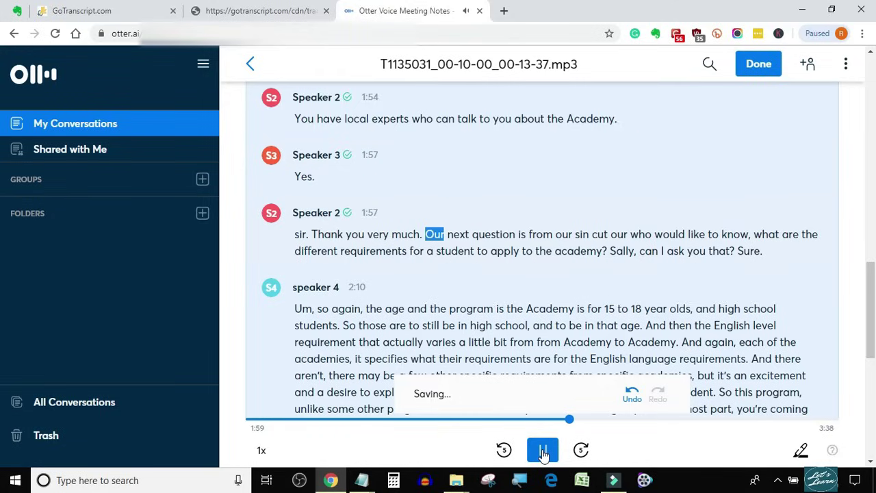
{"action": "left_click", "coordinate": [543, 452]}
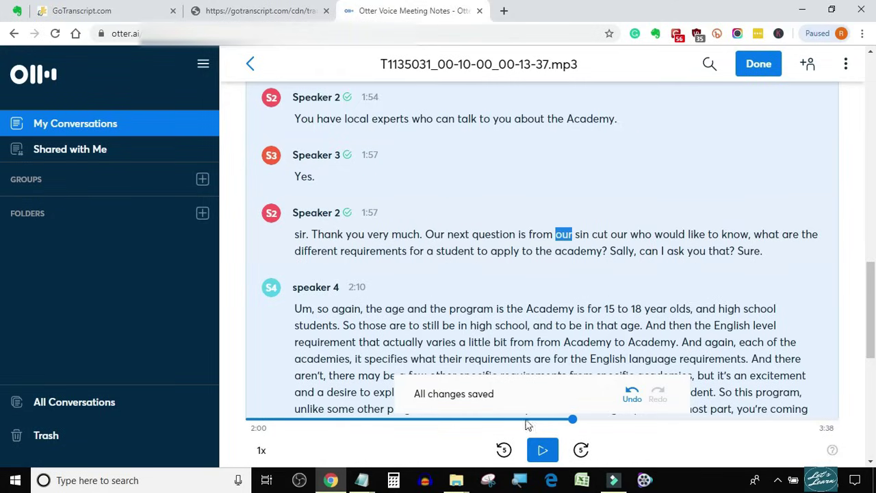
{"action": "left_click", "coordinate": [302, 176]}
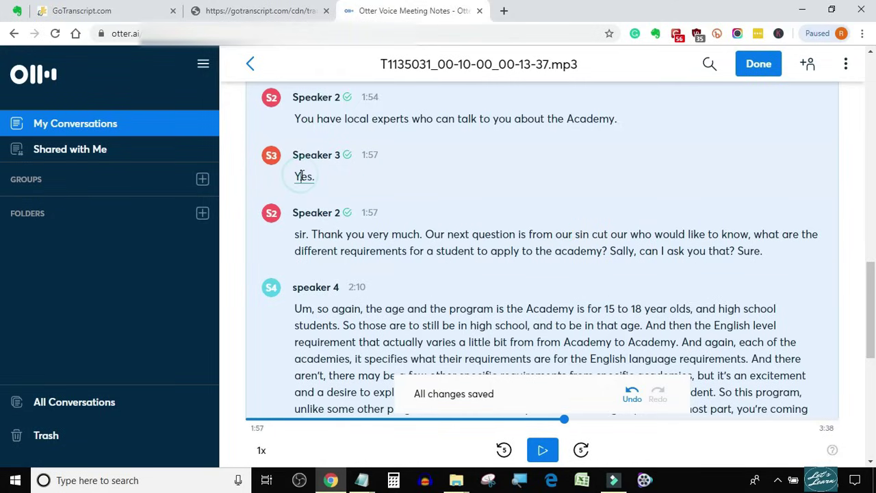
{"action": "left_click", "coordinate": [543, 452]}
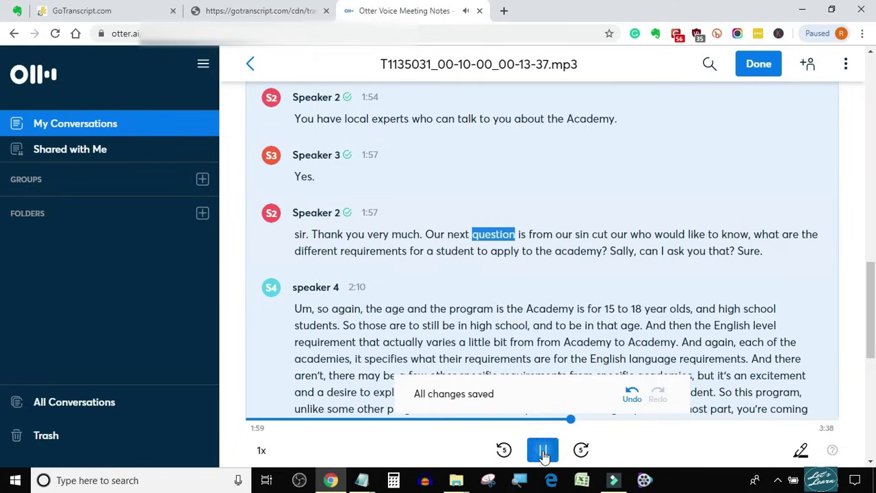
{"action": "left_click", "coordinate": [543, 452]}
{"action": "left_click", "coordinate": [308, 234]}
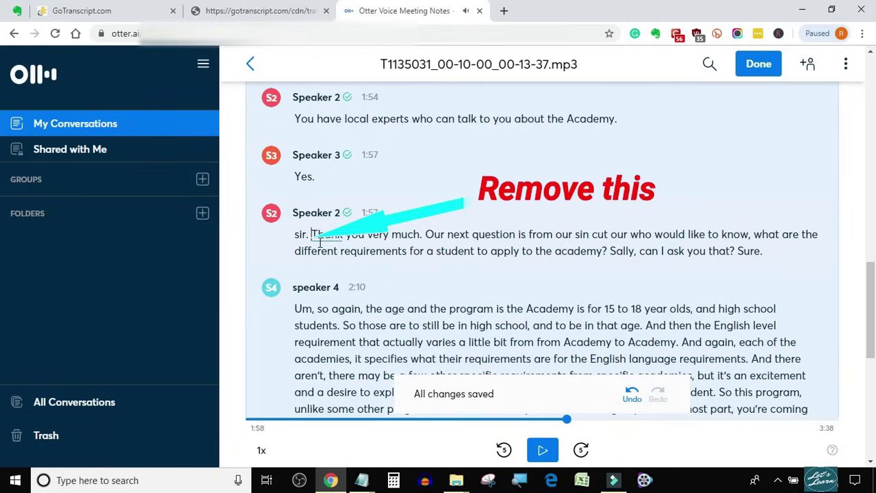
{"action": "key", "text": "BackSpace"}
{"action": "key", "text": "BackSpace"}
{"action": "key", "text": "BackSpace"}
{"action": "key", "text": "BackSpace"}
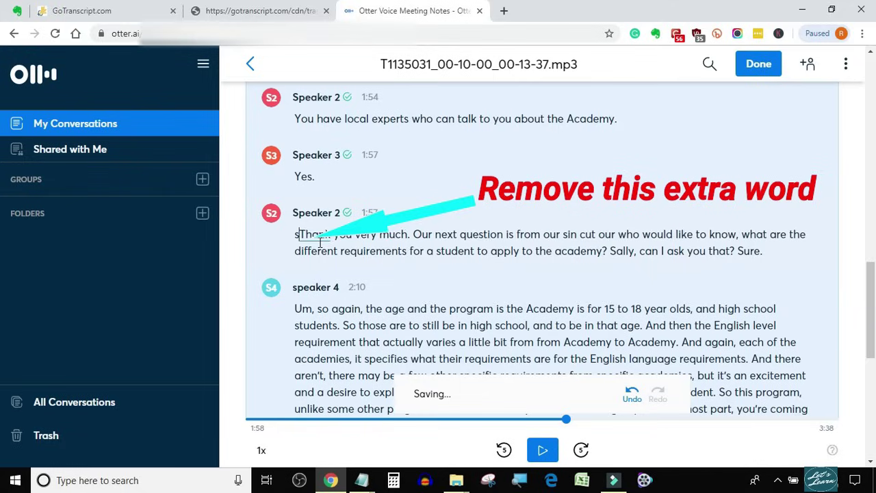
Replay Speaker 2's 1:57 paragraph and replace the unclear words "our sin cut our" with "[inaudible timestamp]".
{"action": "left_click", "coordinate": [543, 450]}
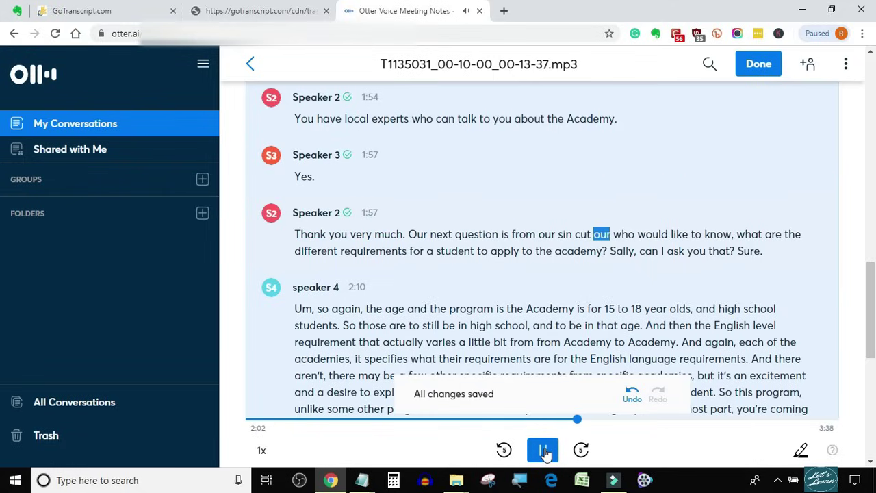
{"action": "left_click", "coordinate": [545, 452]}
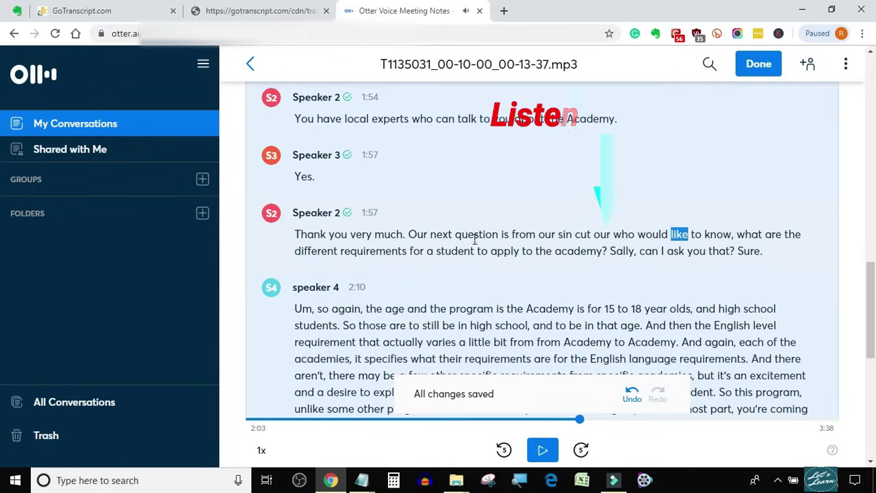
{"action": "left_click", "coordinate": [521, 234]}
{"action": "left_click", "coordinate": [543, 452]}
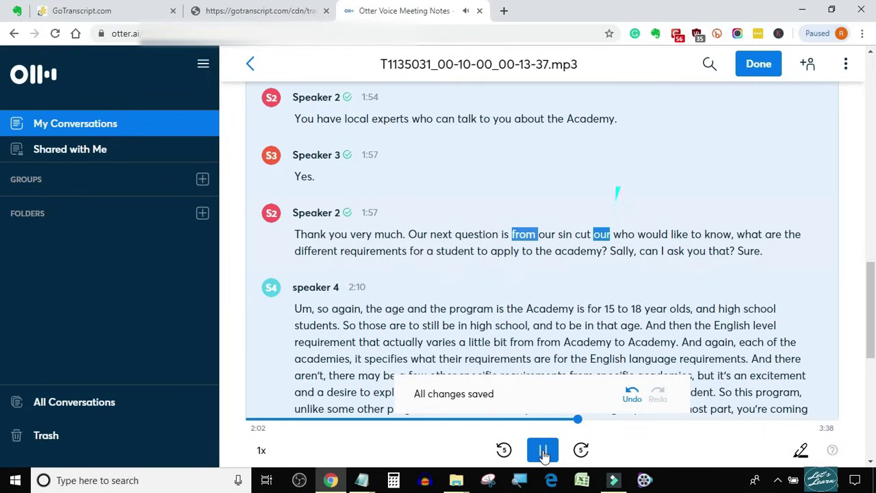
{"action": "left_click", "coordinate": [543, 452]}
{"action": "left_click", "coordinate": [541, 235]}
{"action": "left_click_drag", "start_coordinate": [540, 234], "coordinate": [611, 235]}
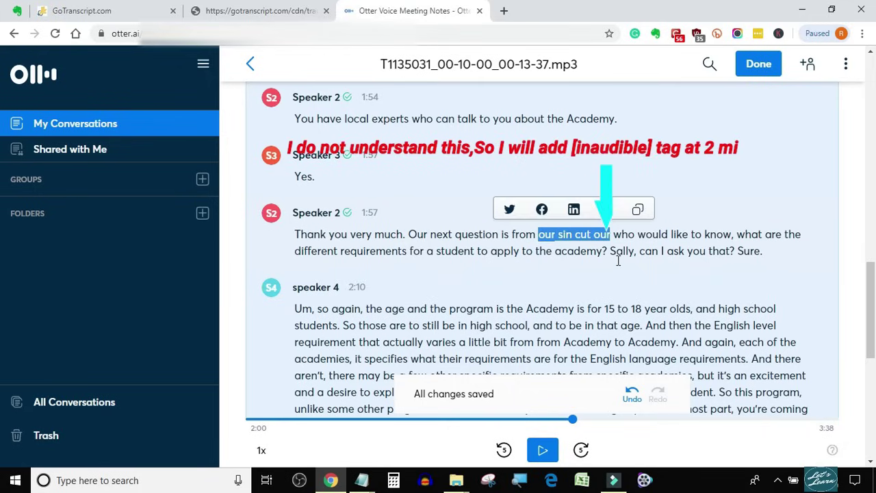
{"action": "type", "text": "["}
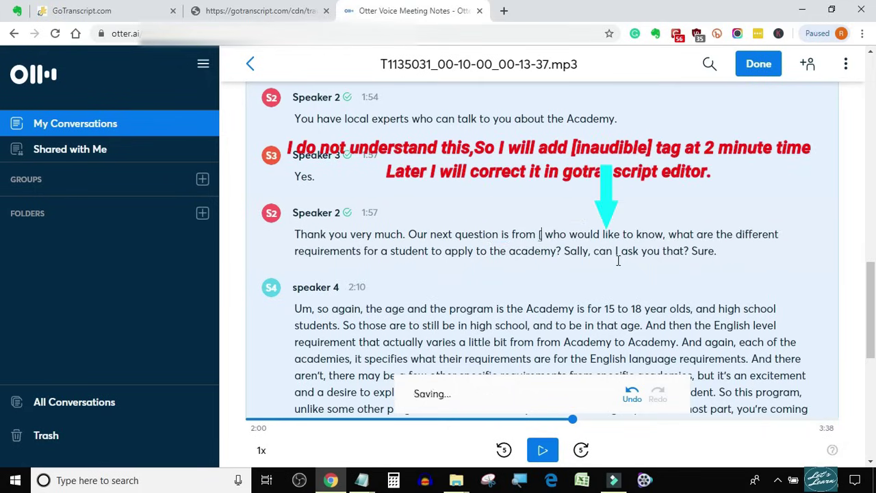
{"action": "type", "text": "inaudible"}
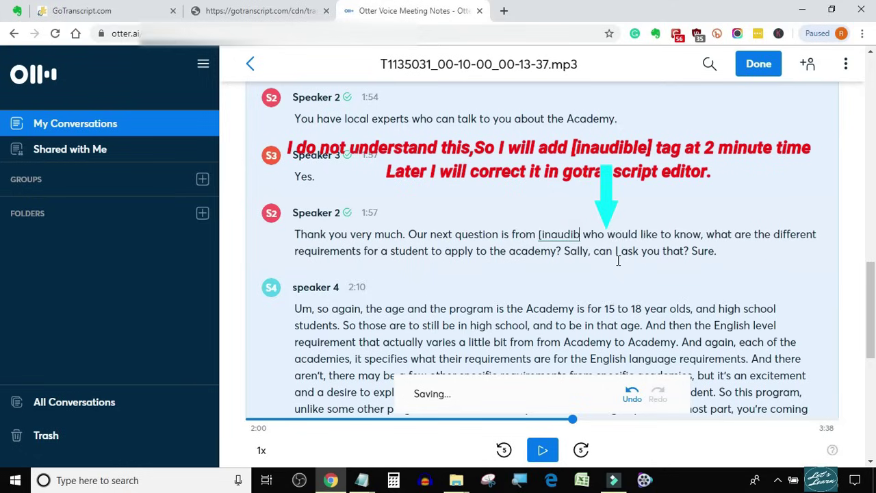
{"action": "type", "text": " timestan"}
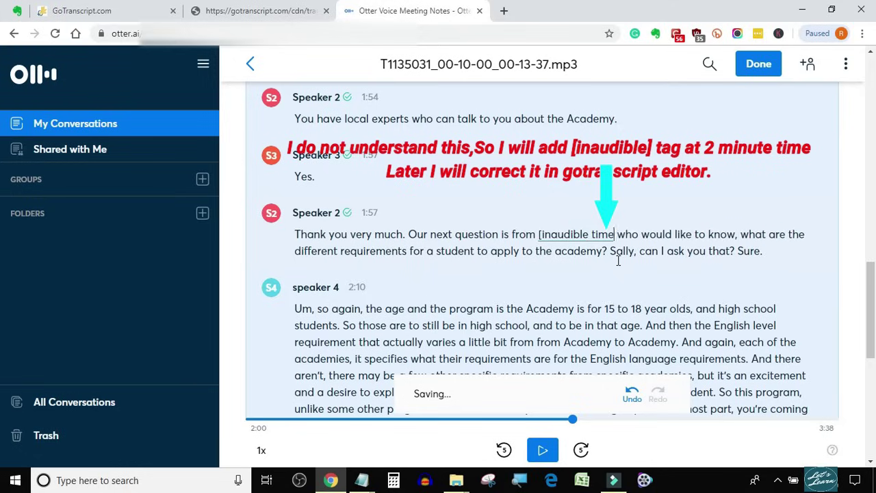
{"action": "type", "text": "p"}
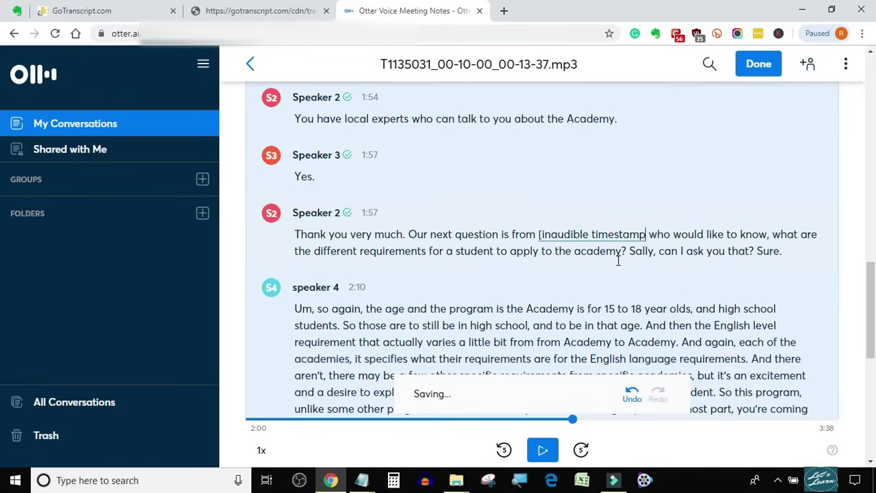
{"action": "type", "text": "]"}
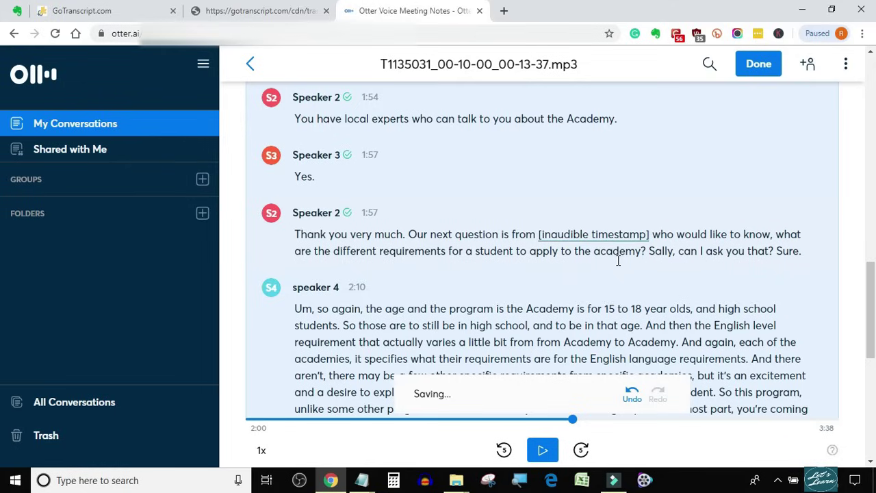
Listen to the rest of Speaker 2's 1:57 paragraph and delete "Sure." from its end.
{"action": "left_click", "coordinate": [541, 452]}
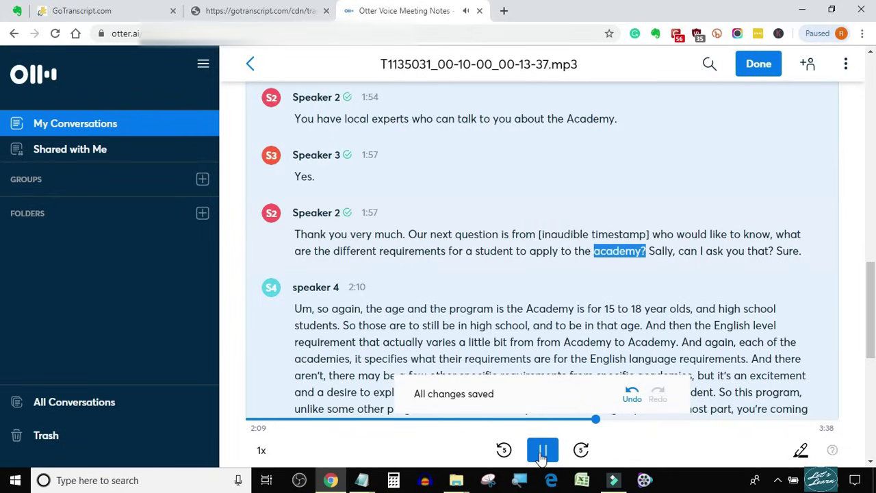
{"action": "left_click", "coordinate": [541, 456]}
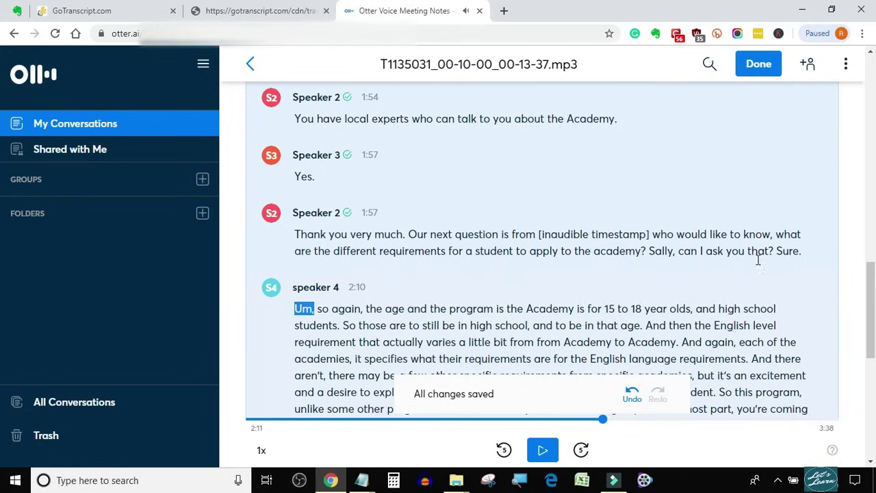
{"action": "left_click", "coordinate": [778, 251]}
{"action": "left_click_drag", "start_coordinate": [780, 251], "coordinate": [799, 254]}
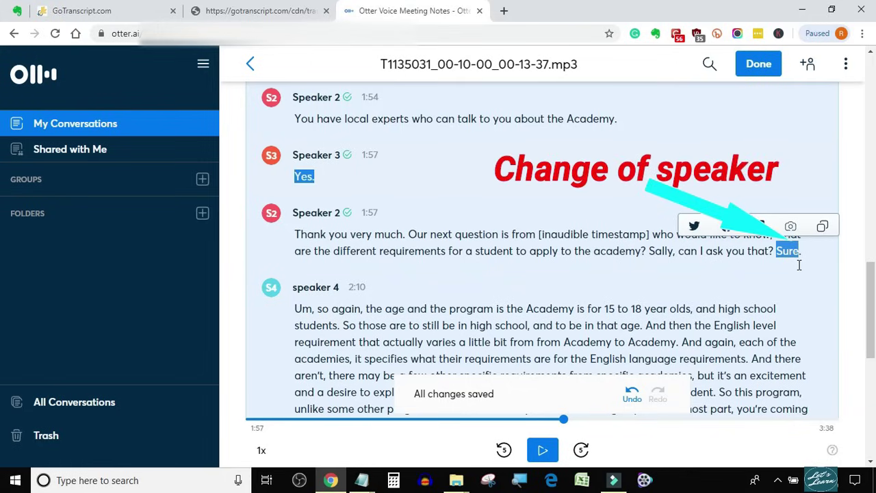
{"action": "key", "text": "BackSpace"}
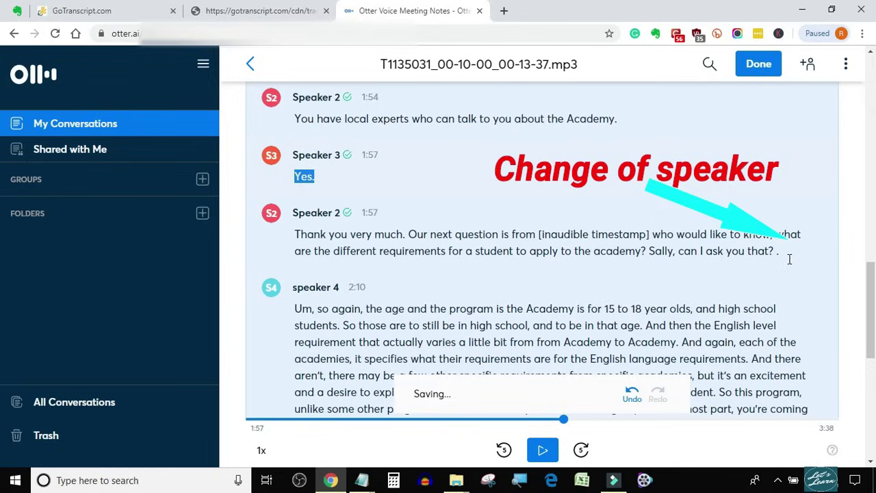
{"action": "key", "text": "Delete"}
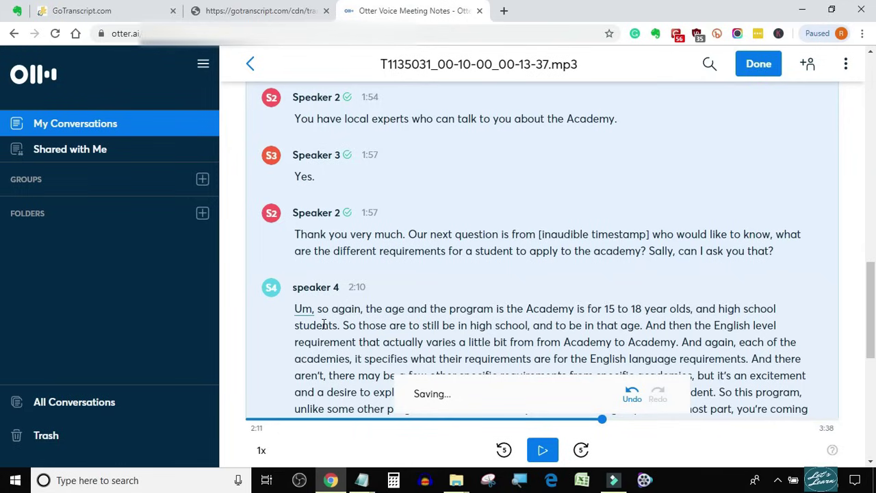
Insert "Sure." at the start of speaker 4's 2:10 paragraph and remove the filler "Um," after it.
{"action": "type", "text": "Sure"}
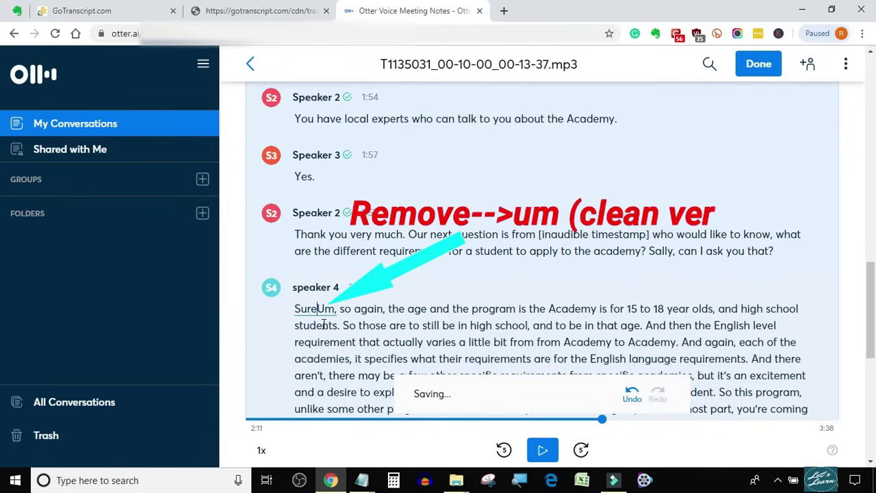
{"action": "type", "text": "."}
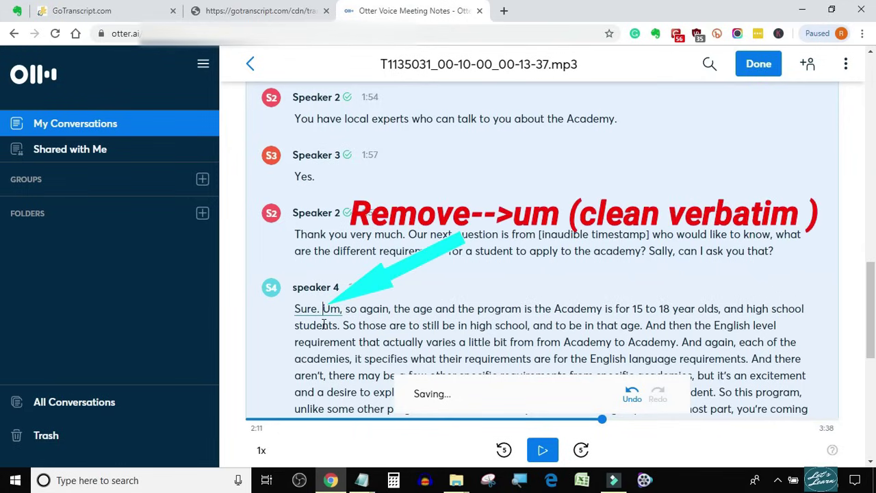
{"action": "key", "text": "Delete"}
{"action": "key", "text": "Delete"}
{"action": "key", "text": "Delete"}
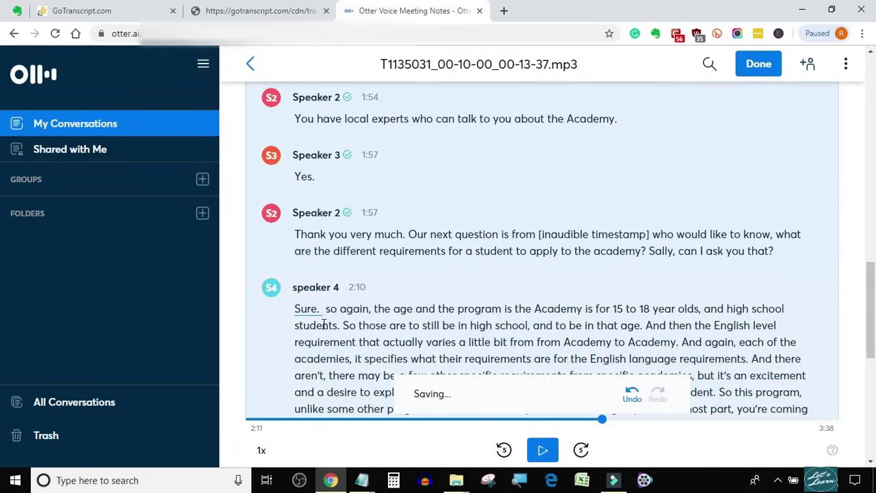
{"action": "key", "text": "Delete"}
Listen to the start of speaker 4's paragraph and delete the speech error "the program is" before "the Academy".
{"action": "left_click", "coordinate": [305, 309]}
{"action": "left_click", "coordinate": [543, 451]}
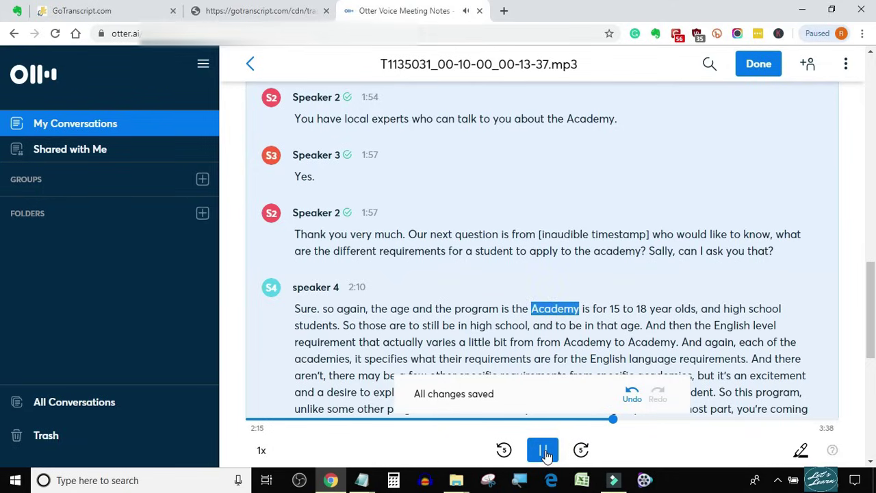
{"action": "left_click", "coordinate": [544, 452]}
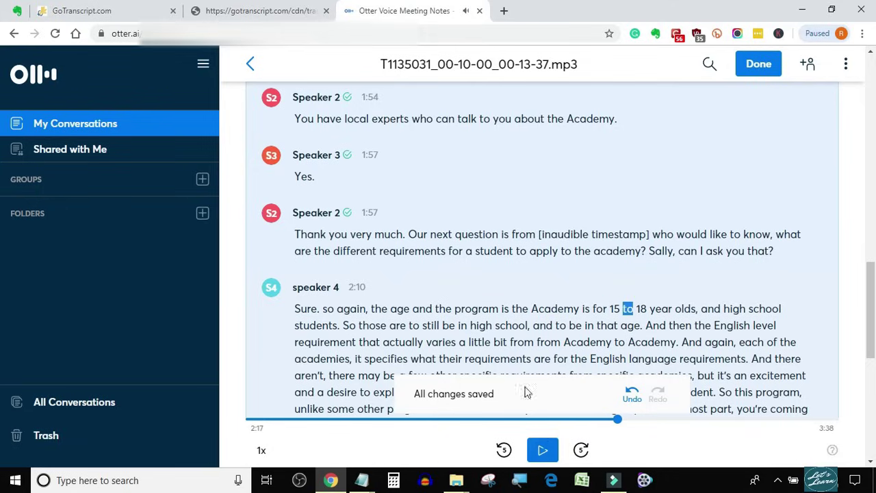
{"action": "left_click", "coordinate": [510, 312]}
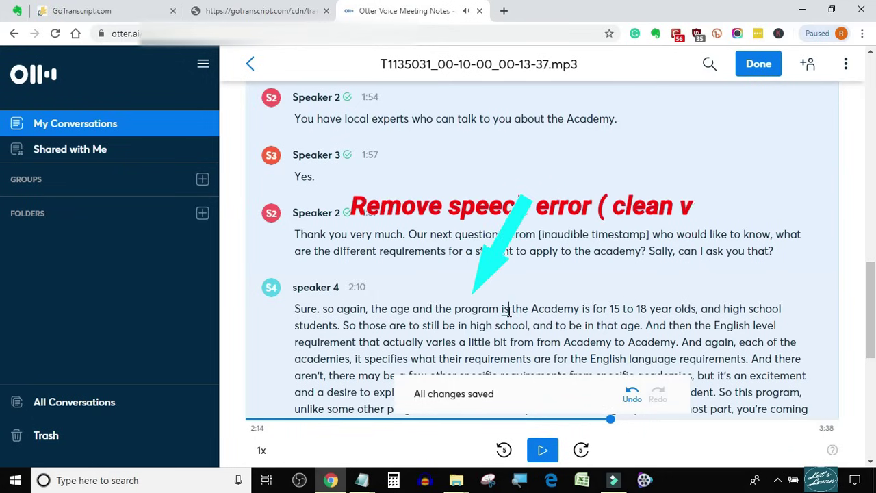
{"action": "key", "text": "BackSpace"}
{"action": "key", "text": "BackSpace"}
{"action": "key", "text": "BackSpace"}
{"action": "key", "text": "BackSpace"}
{"action": "key", "text": "BackSpace"}
{"action": "key", "text": "BackSpace"}
{"action": "key", "text": "BackSpace"}
{"action": "key", "text": "BackSpace"}
{"action": "key", "text": "BackSpace"}
{"action": "key", "text": "BackSpace"}
{"action": "key", "text": "BackSpace"}
{"action": "key", "text": "BackSpace"}
{"action": "key", "text": "BackSpace"}
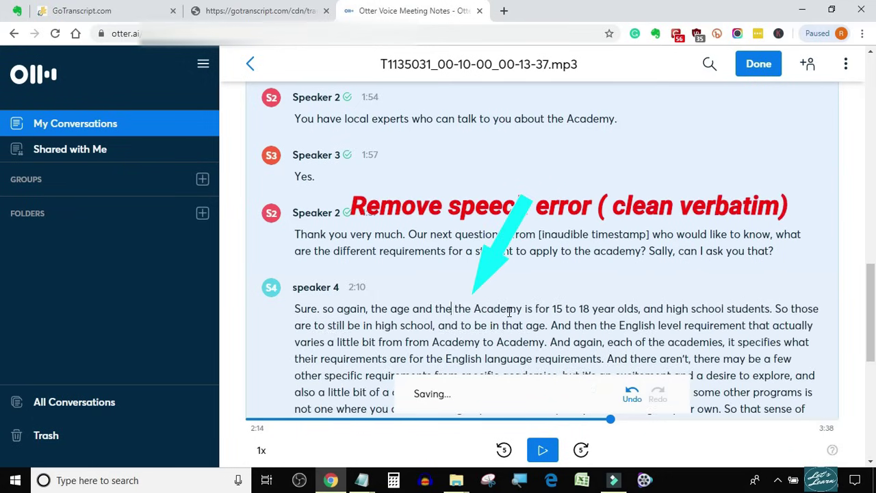
{"action": "key", "text": "BackSpace"}
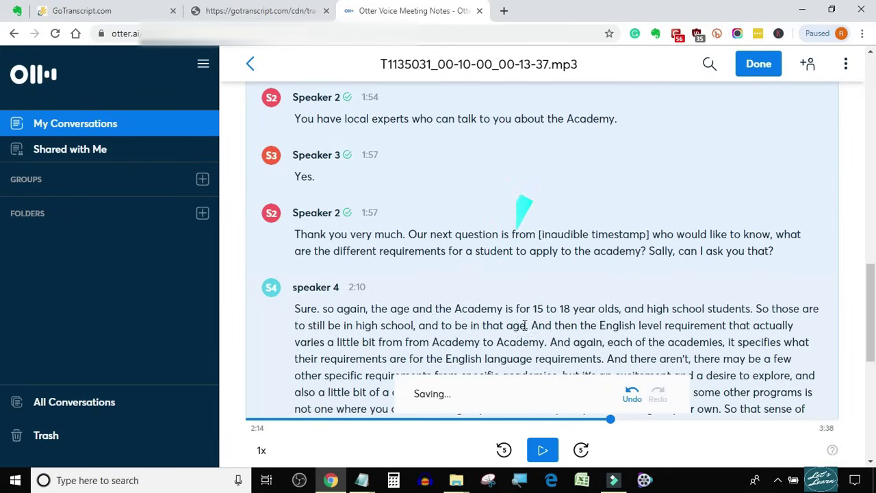
Continue listening to speaker 4's paragraph and delete the false start "there aren't," before "there may be a few".
{"action": "left_click", "coordinate": [542, 450]}
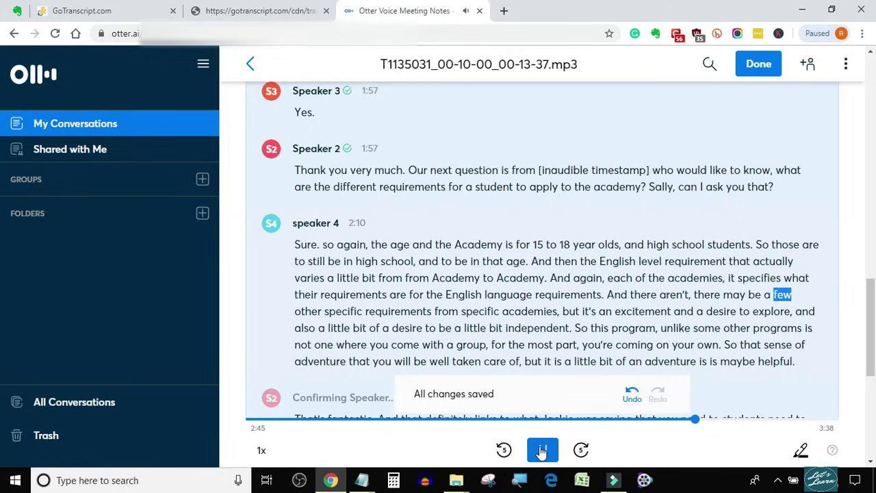
{"action": "left_click", "coordinate": [542, 450]}
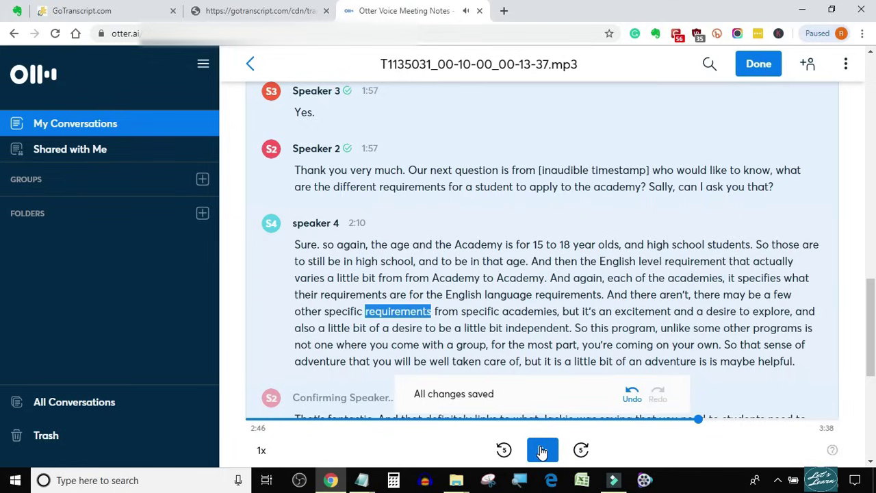
{"action": "left_click", "coordinate": [690, 296]}
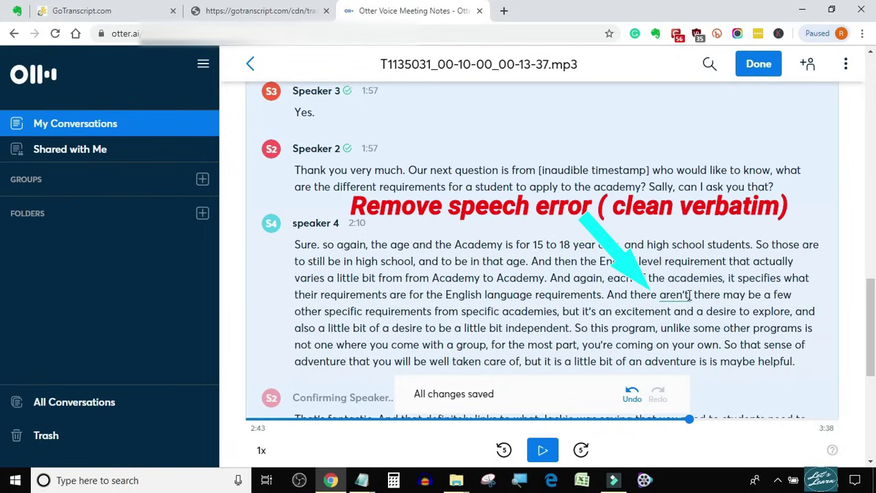
{"action": "key", "text": "BackSpace"}
{"action": "key", "text": "BackSpace"}
{"action": "key", "text": "BackSpace"}
{"action": "key", "text": "BackSpace"}
{"action": "key", "text": "BackSpace"}
{"action": "key", "text": "BackSpace"}
{"action": "key", "text": "BackSpace"}
{"action": "key", "text": "BackSpace"}
{"action": "key", "text": "BackSpace"}
{"action": "key", "text": "BackSpace"}
{"action": "key", "text": "BackSpace"}
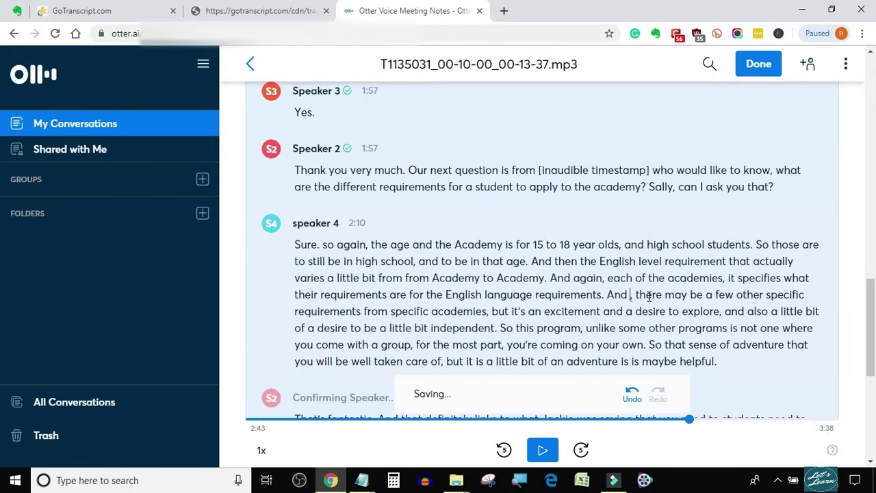
{"action": "key", "text": "Delete"}
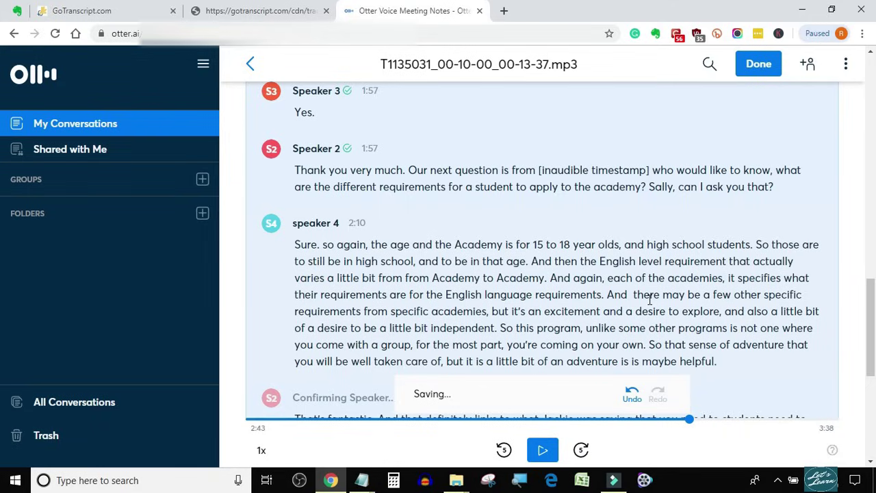
{"action": "key", "text": "Delete"}
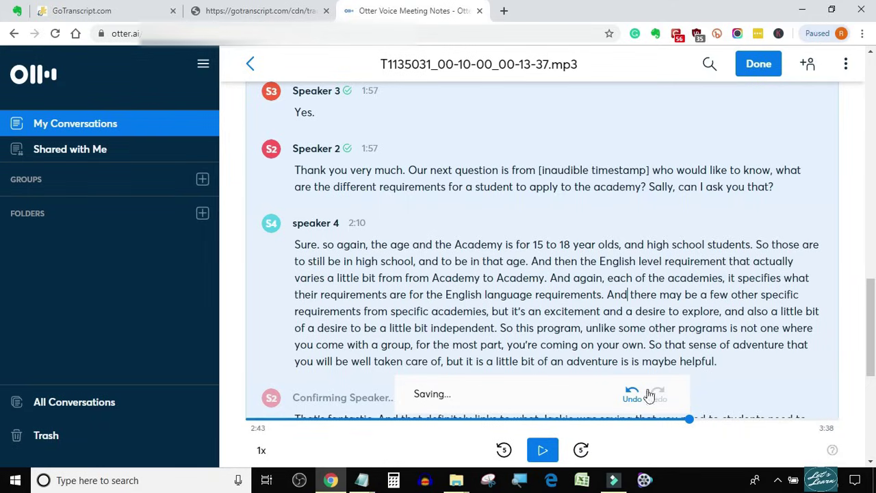
Listen to the end of speaker 4's paragraph and delete the repeated "is" before "maybe helpful".
{"action": "left_click", "coordinate": [545, 450]}
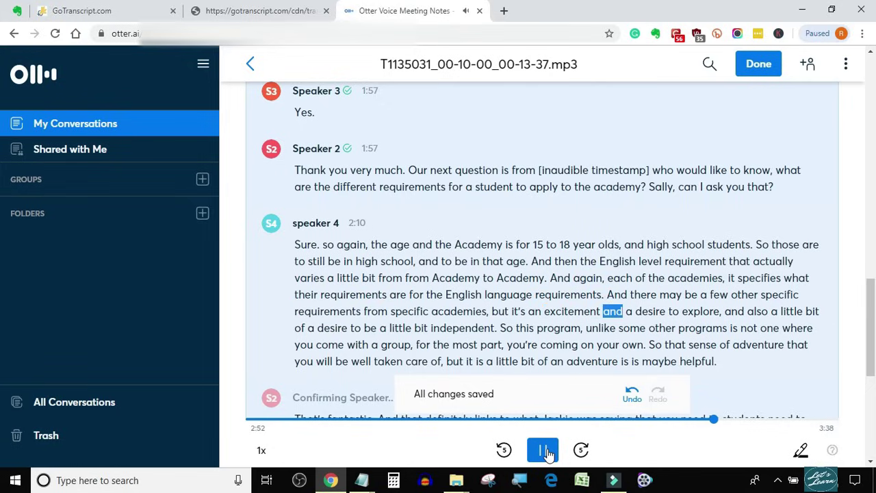
{"action": "scroll", "coordinate": [771, 370], "scroll_direction": "down", "scroll_amount": 2}
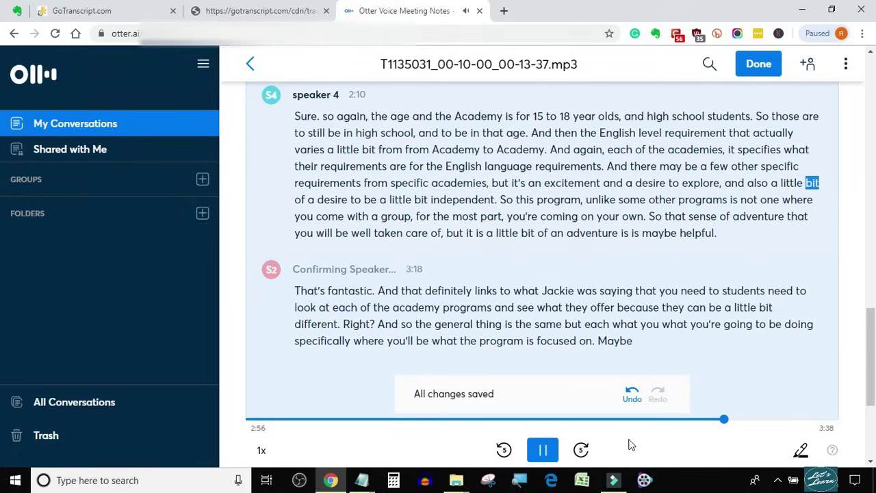
{"action": "left_click", "coordinate": [543, 451]}
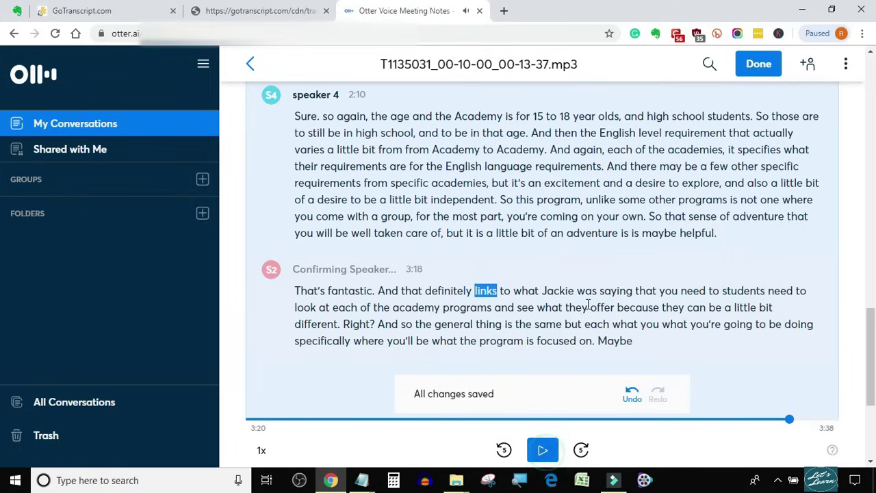
{"action": "left_click", "coordinate": [626, 233]}
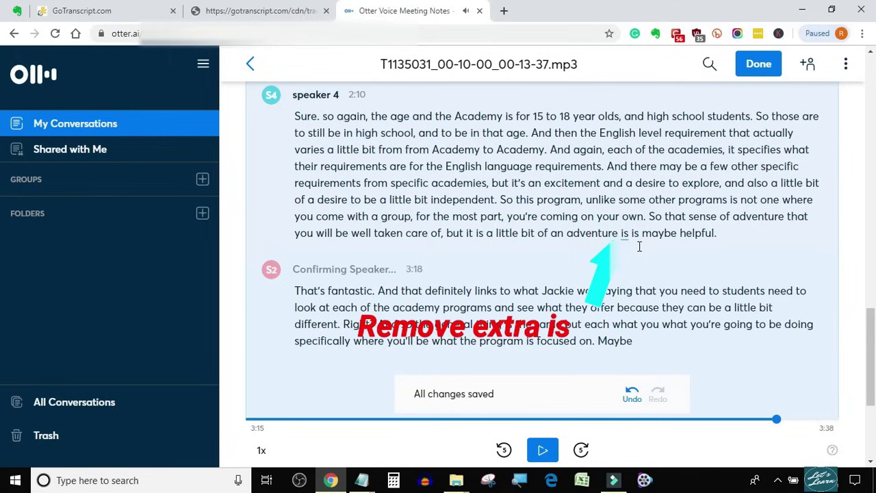
{"action": "key", "text": "Delete"}
{"action": "key", "text": "Delete"}
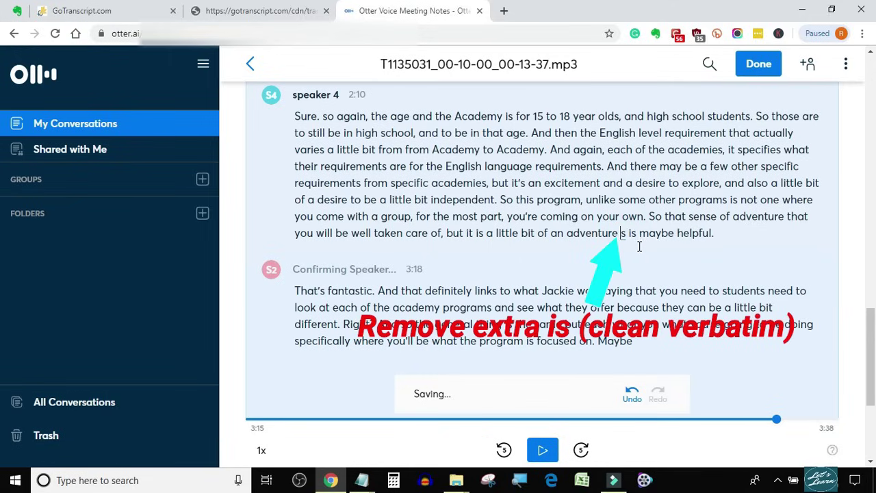
{"action": "key", "text": "Delete"}
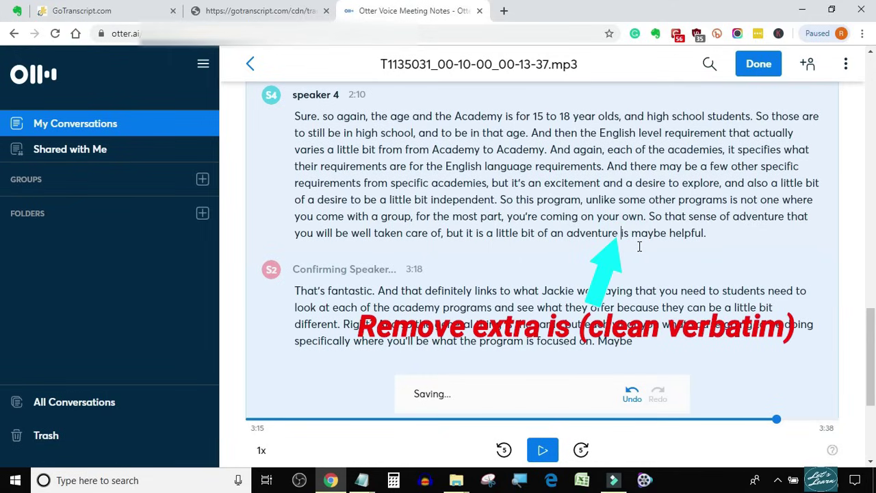
Listen to the start of the 3:18 paragraph and tag its speaker as Speaker 2.
{"action": "left_click", "coordinate": [543, 450]}
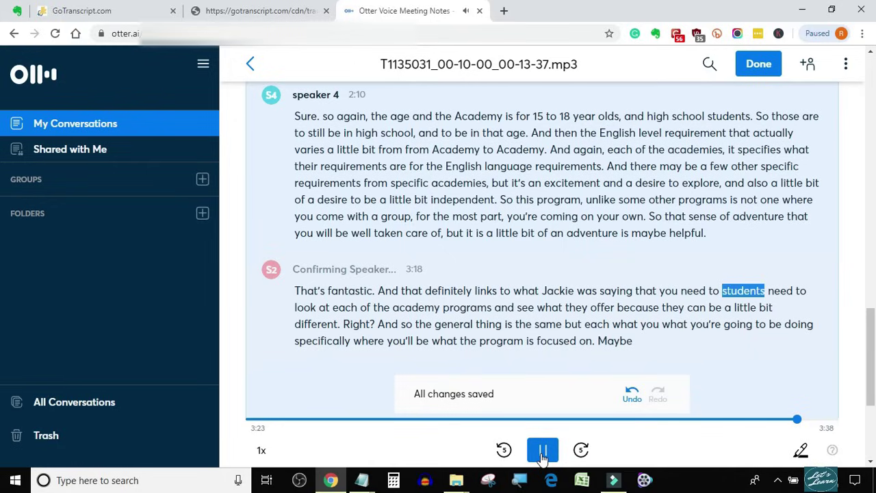
{"action": "left_click", "coordinate": [542, 455]}
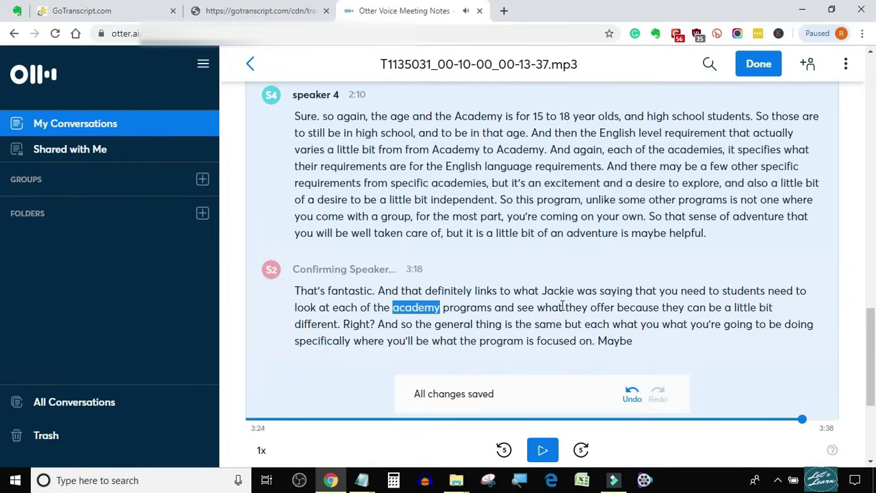
{"action": "left_click", "coordinate": [278, 279]}
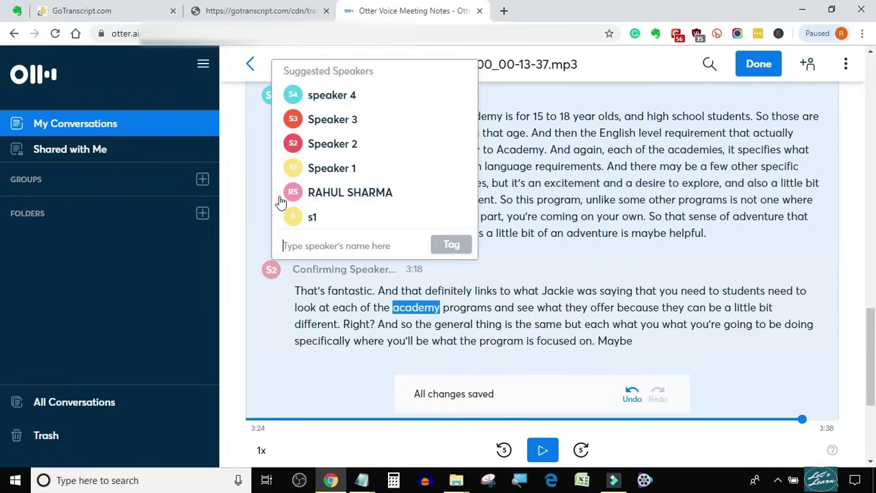
{"action": "left_click", "coordinate": [347, 148]}
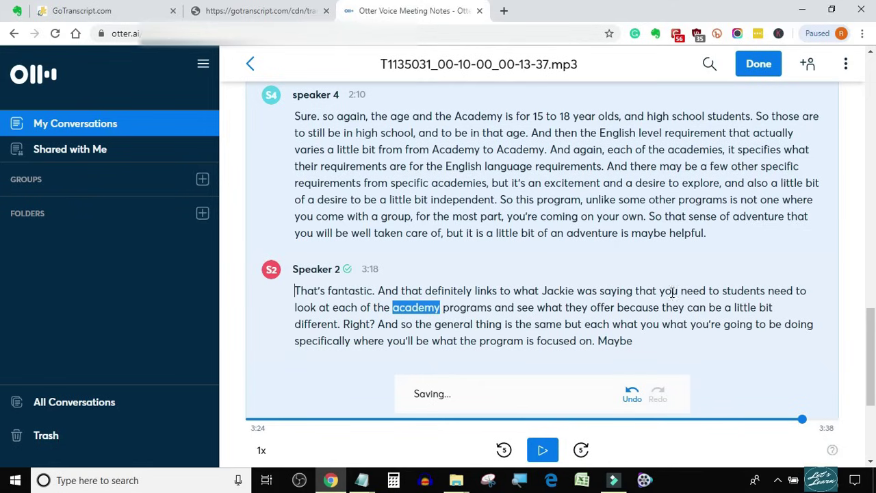
Delete the speech error "you need to" before "students need to look" in Speaker 2's 3:18 paragraph.
{"action": "left_click", "coordinate": [722, 291]}
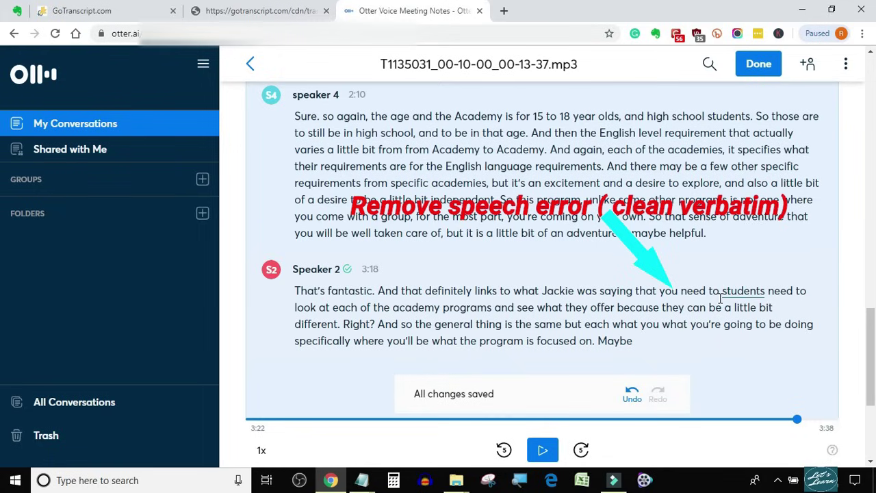
{"action": "key", "text": "BackSpace"}
{"action": "key", "text": "BackSpace"}
{"action": "key", "text": "BackSpace"}
{"action": "key", "text": "BackSpace"}
{"action": "key", "text": "BackSpace"}
{"action": "key", "text": "BackSpace"}
{"action": "key", "text": "BackSpace"}
{"action": "key", "text": "BackSpace"}
{"action": "key", "text": "BackSpace"}
{"action": "key", "text": "BackSpace"}
{"action": "key", "text": "BackSpace"}
{"action": "key", "text": "BackSpace"}
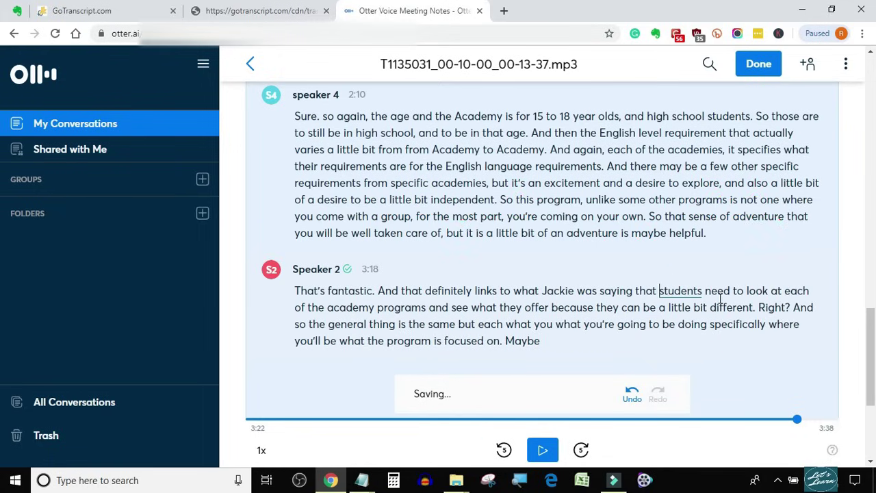
{"action": "key", "text": "BackSpace"}
Continue listening to the 3:18 paragraph and delete the false start "what you" before "what you're going to be doing".
{"action": "scroll", "coordinate": [603, 348], "scroll_direction": "down", "scroll_amount": 2}
{"action": "left_click", "coordinate": [552, 453]}
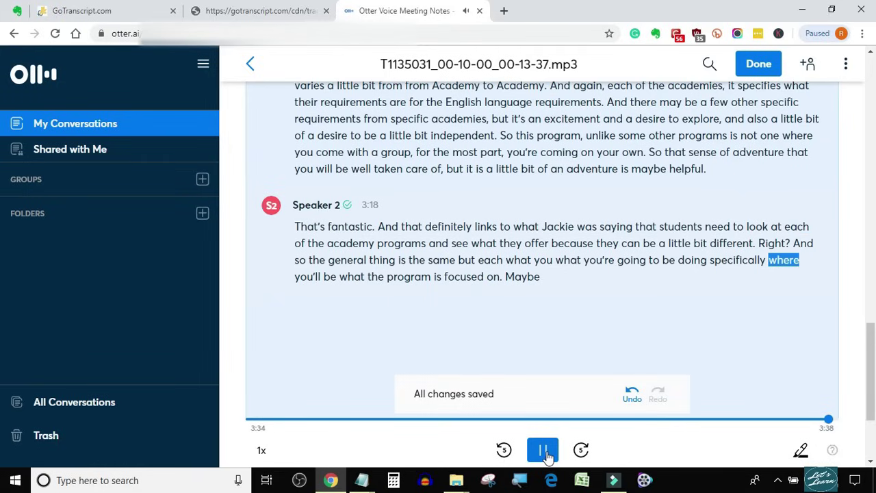
{"action": "left_click", "coordinate": [546, 451]}
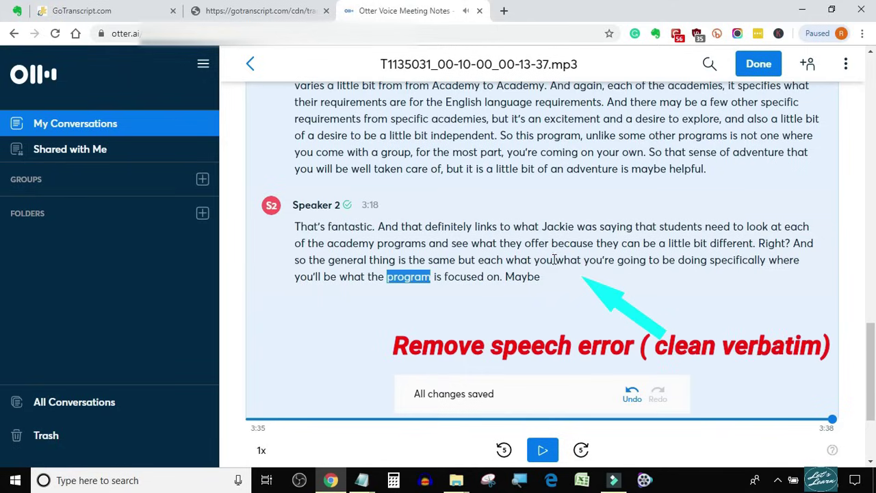
{"action": "left_click", "coordinate": [556, 260]}
{"action": "key", "text": "BackSpace"}
{"action": "key", "text": "BackSpace"}
{"action": "key", "text": "BackSpace"}
{"action": "key", "text": "BackSpace"}
{"action": "key", "text": "BackSpace"}
{"action": "key", "text": "BackSpace"}
{"action": "key", "text": "BackSpace"}
{"action": "key", "text": "BackSpace"}
{"action": "key", "text": "BackSpace"}
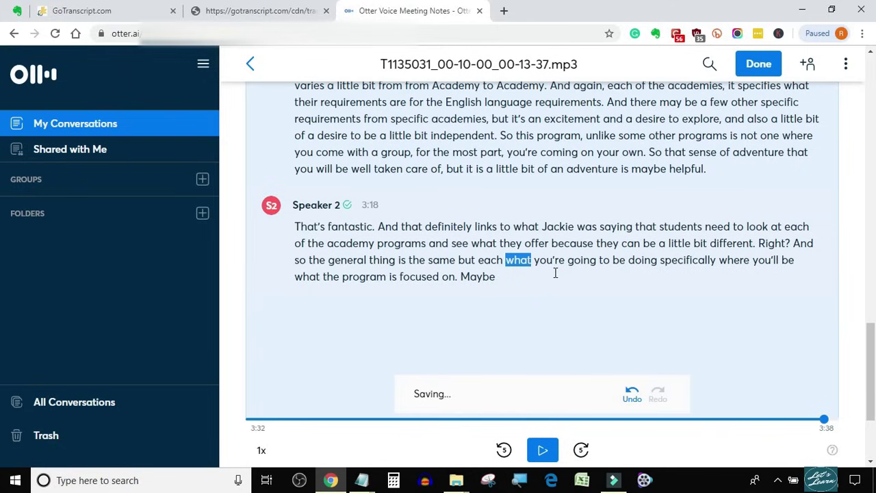
Listen to the end of the recording and finish editing the transcript.
{"action": "left_click", "coordinate": [543, 449]}
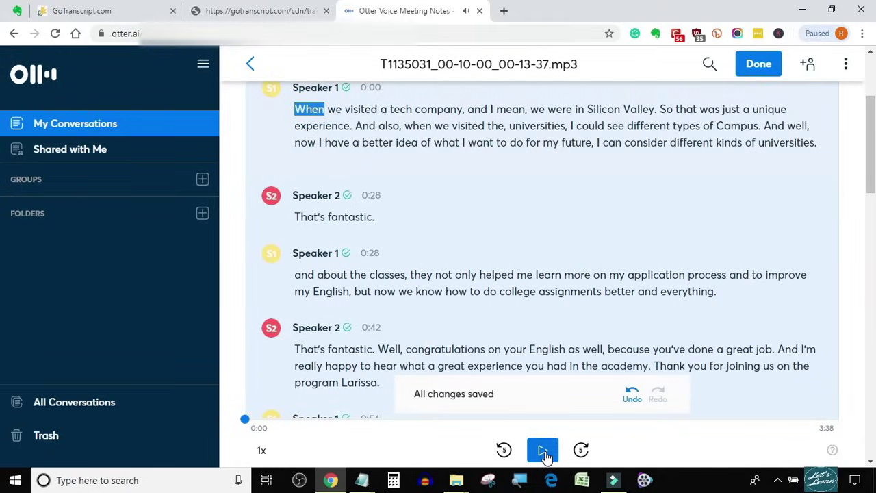
{"action": "scroll", "coordinate": [475, 221], "scroll_direction": "up", "scroll_amount": 3}
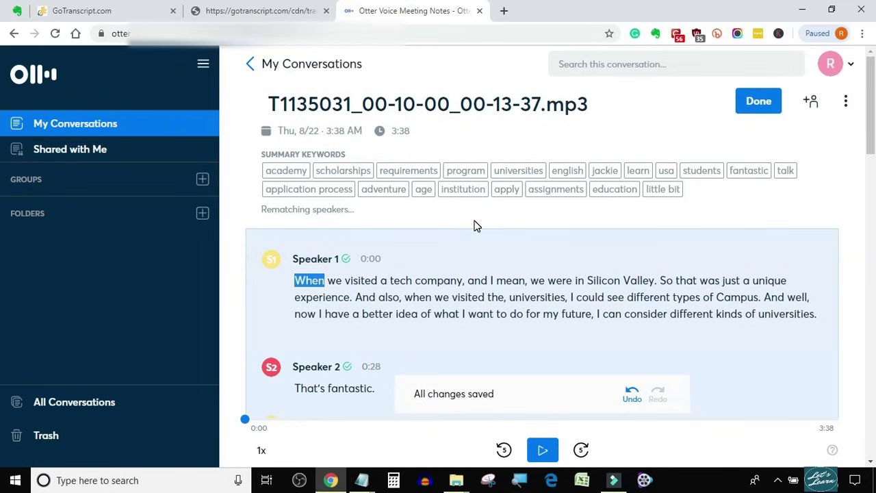
{"action": "left_click", "coordinate": [770, 107]}
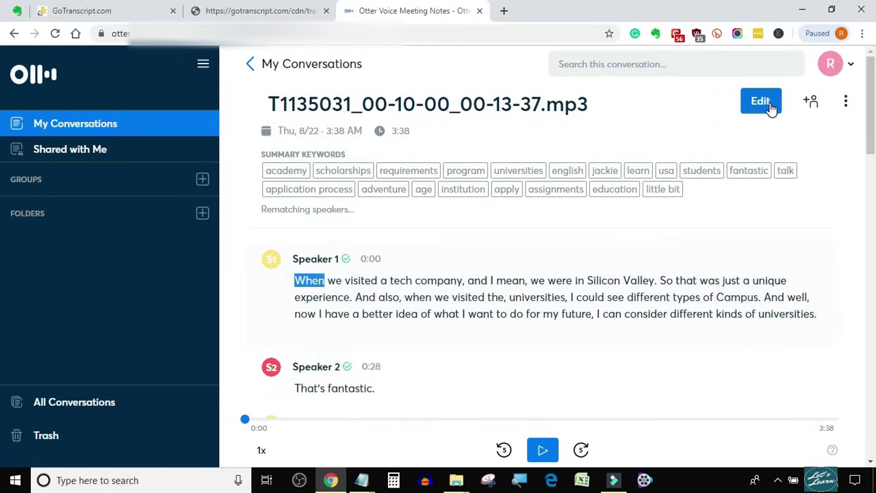
Export the transcript as a text file with speaker names and save it in the Downloads folder.
{"action": "left_click", "coordinate": [846, 103]}
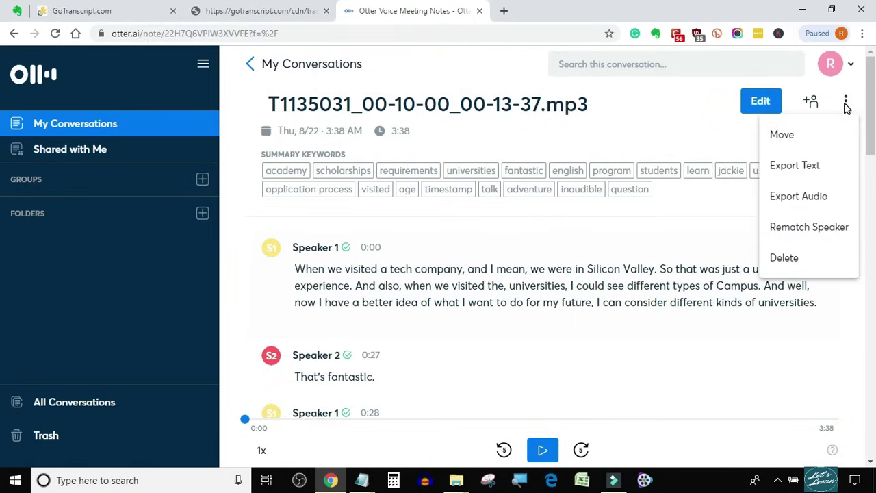
{"action": "left_click", "coordinate": [793, 165]}
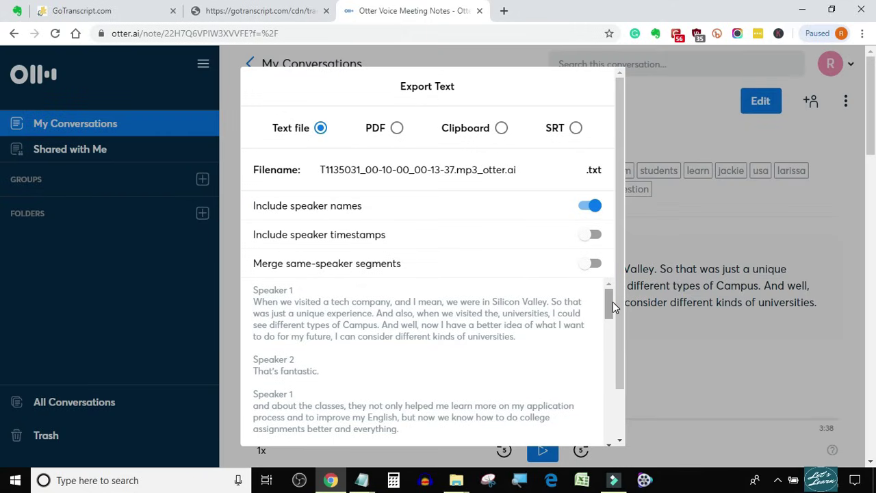
{"action": "scroll", "coordinate": [445, 312], "scroll_direction": "down", "scroll_amount": 10}
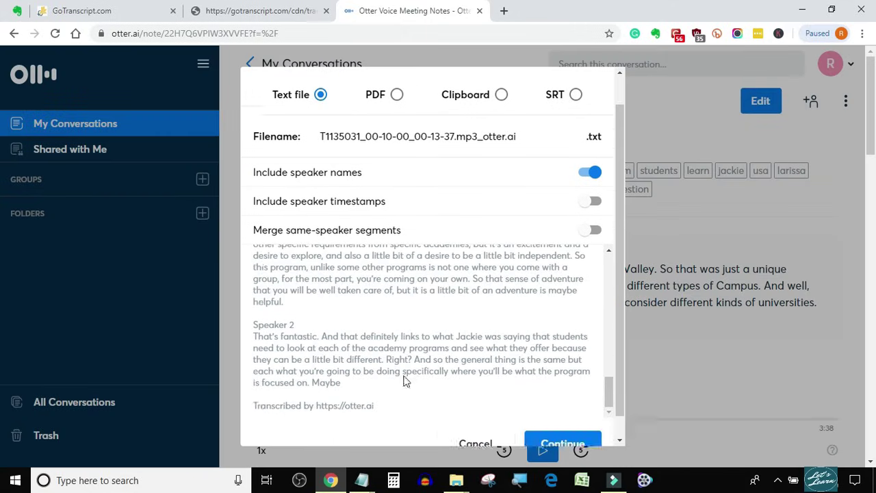
{"action": "left_click", "coordinate": [568, 418]}
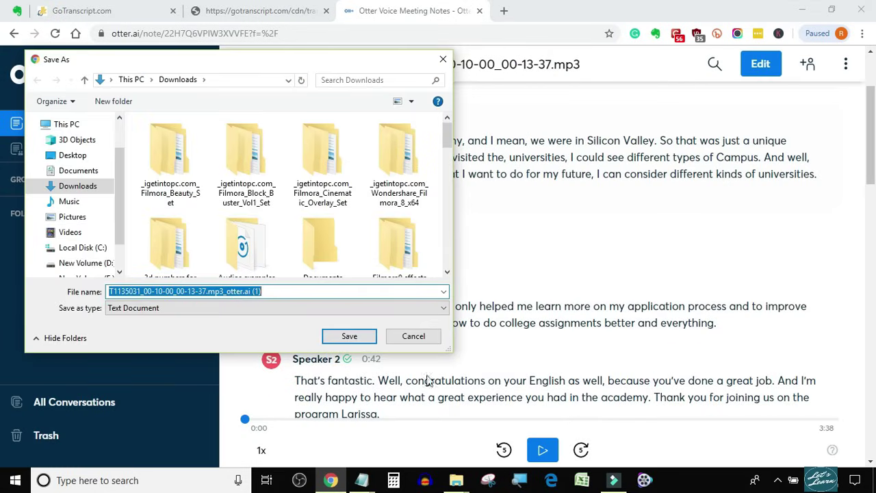
{"action": "left_click", "coordinate": [347, 334]}
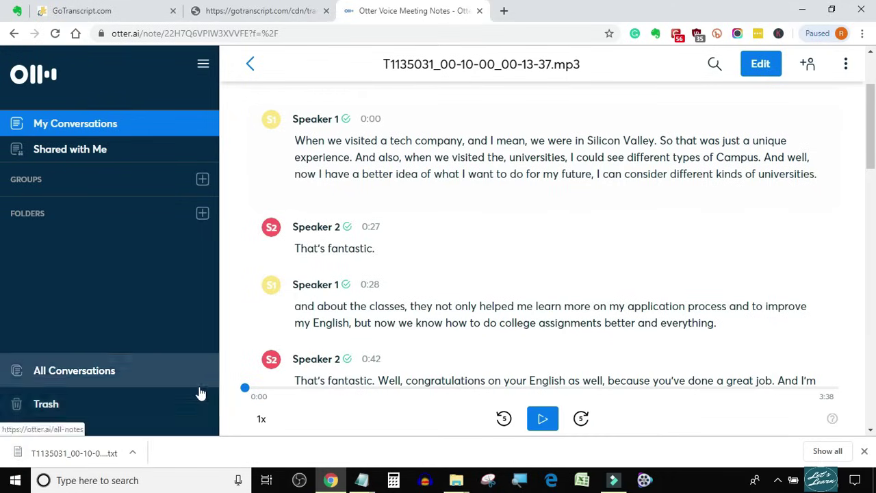
Open the exported text file and copy the whole transcript.
{"action": "left_click", "coordinate": [68, 452]}
{"action": "scroll", "coordinate": [75, 363], "scroll_direction": "down", "scroll_amount": 14}
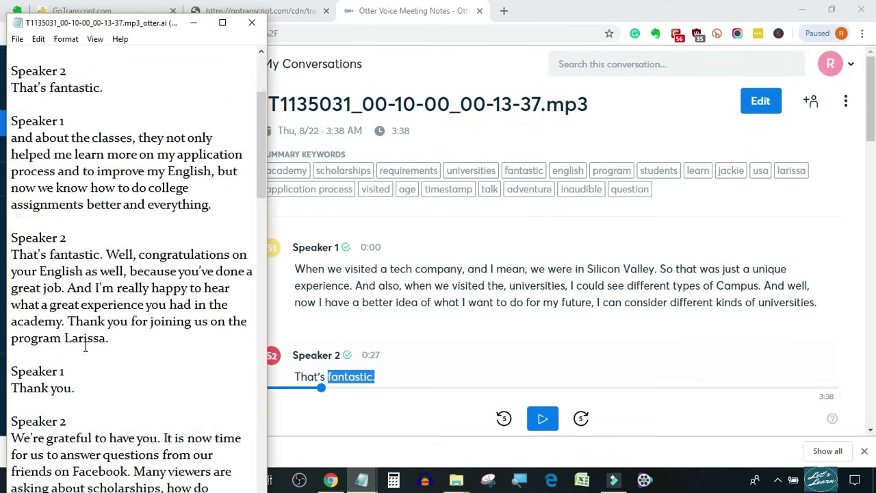
{"action": "scroll", "coordinate": [94, 371], "scroll_direction": "up", "scroll_amount": 7}
{"action": "scroll", "coordinate": [94, 372], "scroll_direction": "up", "scroll_amount": 7}
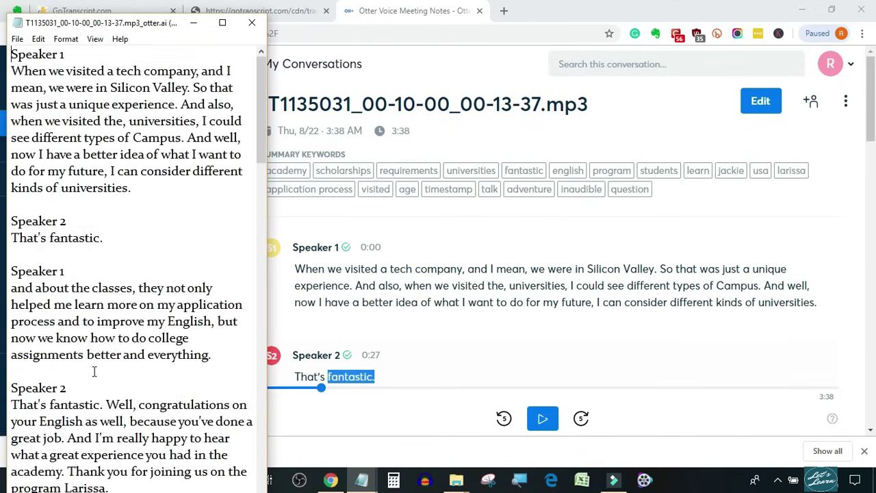
{"action": "key", "text": "ctrl+a"}
{"action": "right_click", "coordinate": [103, 236]}
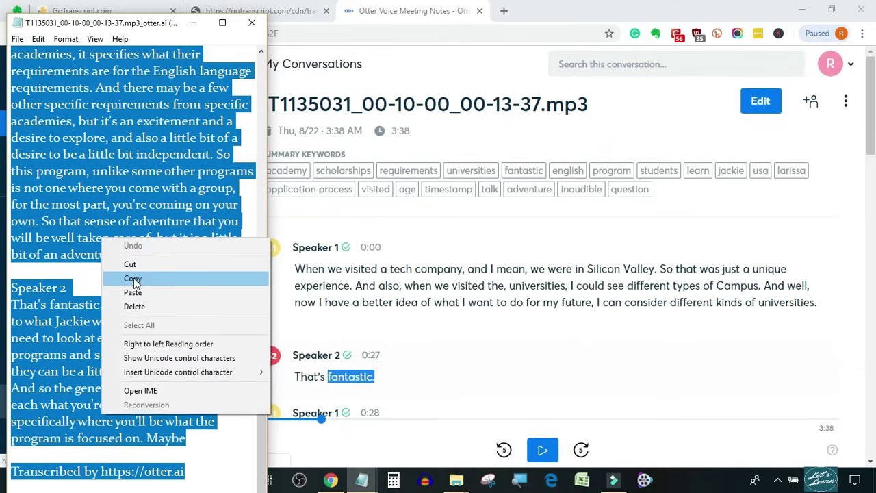
{"action": "left_click", "coordinate": [145, 278]}
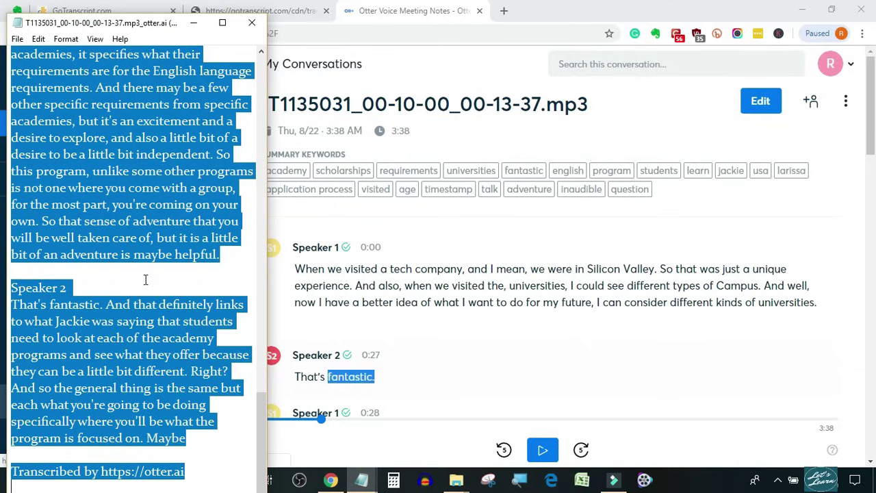
Switch to Evernote and paste the copied transcript into the empty note.
{"action": "left_click", "coordinate": [17, 10]}
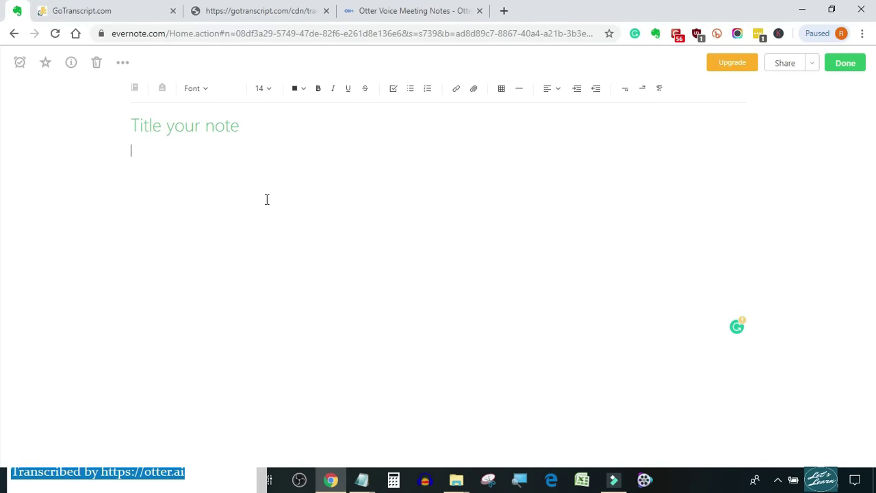
{"action": "key", "text": "ctrl+v"}
{"action": "scroll", "coordinate": [284, 236], "scroll_direction": "up", "scroll_amount": 15}
{"action": "scroll", "coordinate": [445, 255], "scroll_direction": "down", "scroll_amount": 1}
{"action": "scroll", "coordinate": [458, 257], "scroll_direction": "up", "scroll_amount": 1}
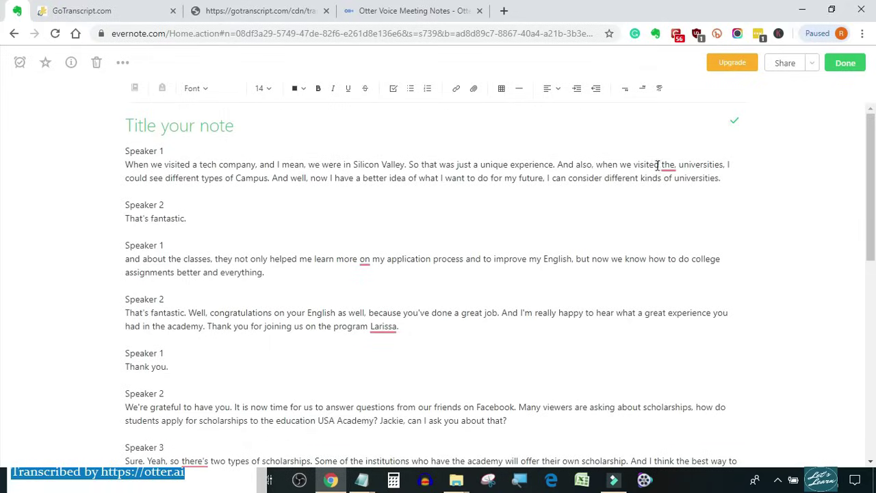
Accept the Grammarly suggestions removing the comma after "when we visited the" and adding one after "joining us on the program".
{"action": "mouse_move", "coordinate": [658, 166]}
{"action": "left_click", "coordinate": [683, 196]}
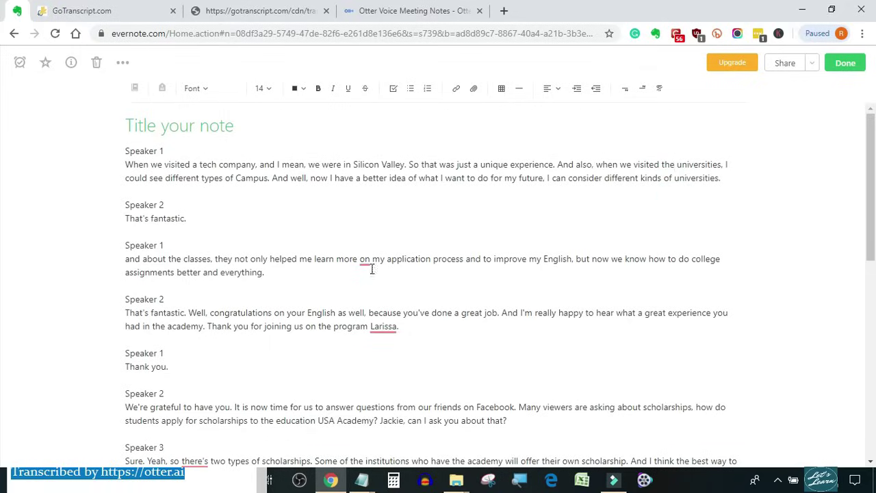
{"action": "scroll", "coordinate": [314, 286], "scroll_direction": "down", "scroll_amount": 1}
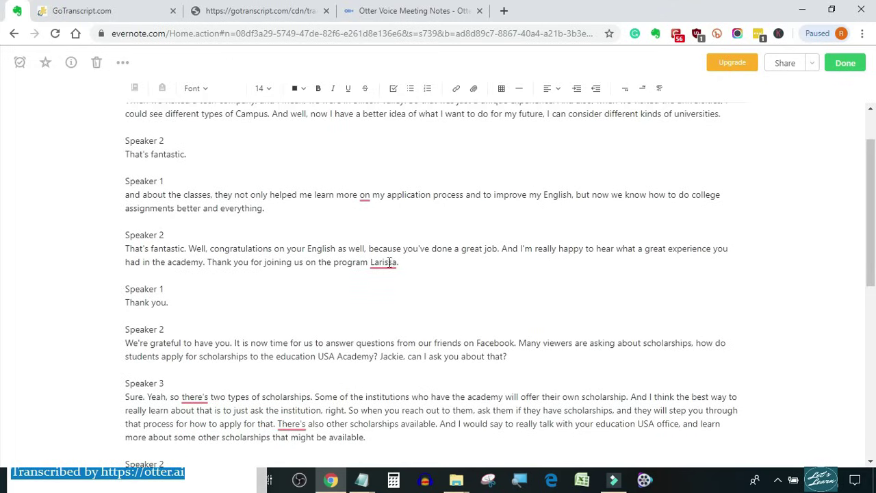
{"action": "scroll", "coordinate": [382, 262], "scroll_direction": "down", "scroll_amount": 1}
{"action": "scroll", "coordinate": [383, 264], "scroll_direction": "up", "scroll_amount": 2}
{"action": "mouse_move", "coordinate": [384, 327]}
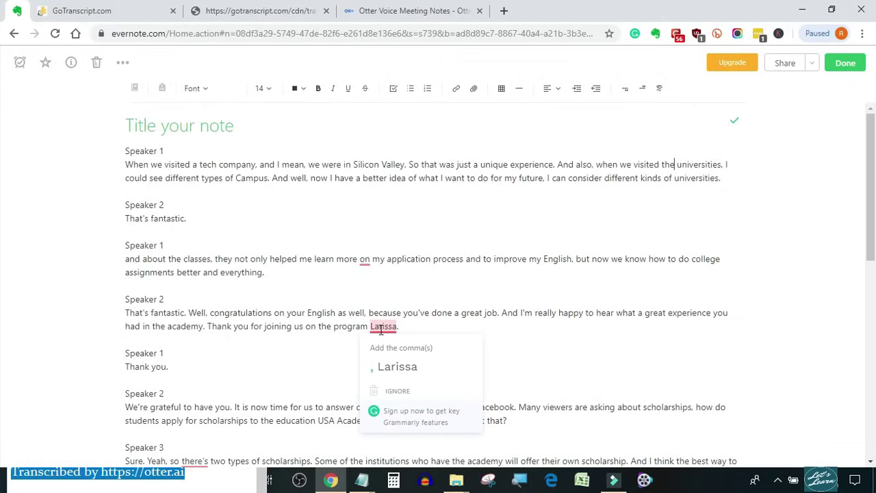
{"action": "left_click", "coordinate": [392, 365]}
In speaker 4's paragraph, accept the Grammarly suggestions removing the repeated "from" and the comma after "still be in high school".
{"action": "scroll", "coordinate": [379, 354], "scroll_direction": "down", "scroll_amount": 3}
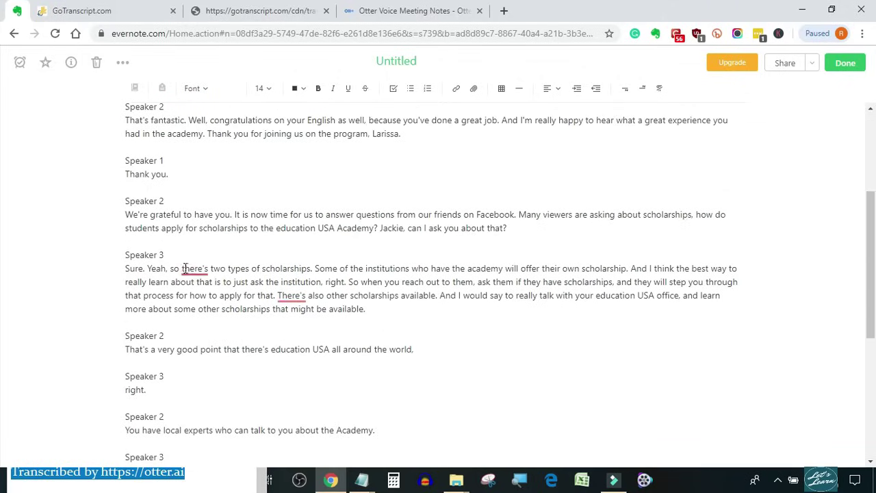
{"action": "scroll", "coordinate": [473, 333], "scroll_direction": "down", "scroll_amount": 4}
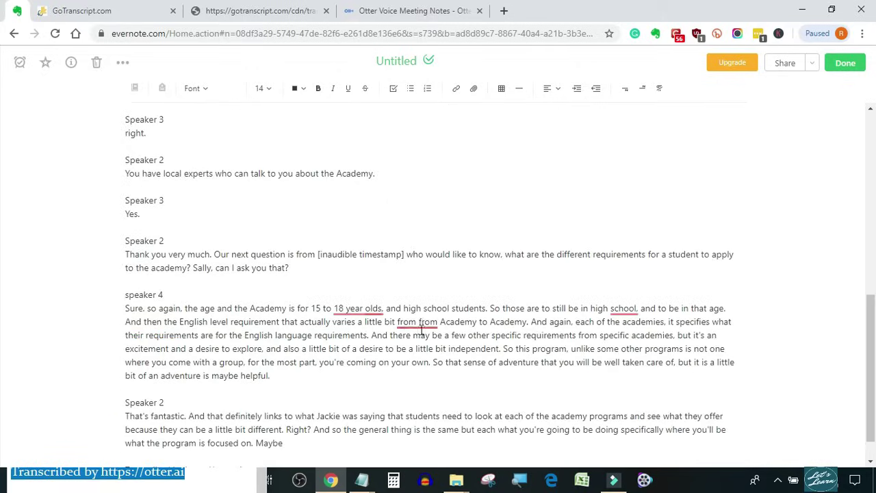
{"action": "mouse_move", "coordinate": [415, 322]}
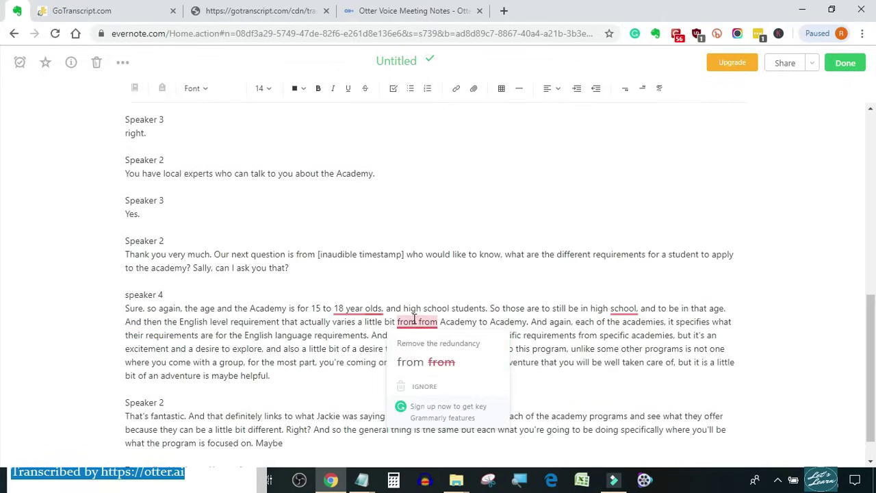
{"action": "left_click", "coordinate": [437, 365]}
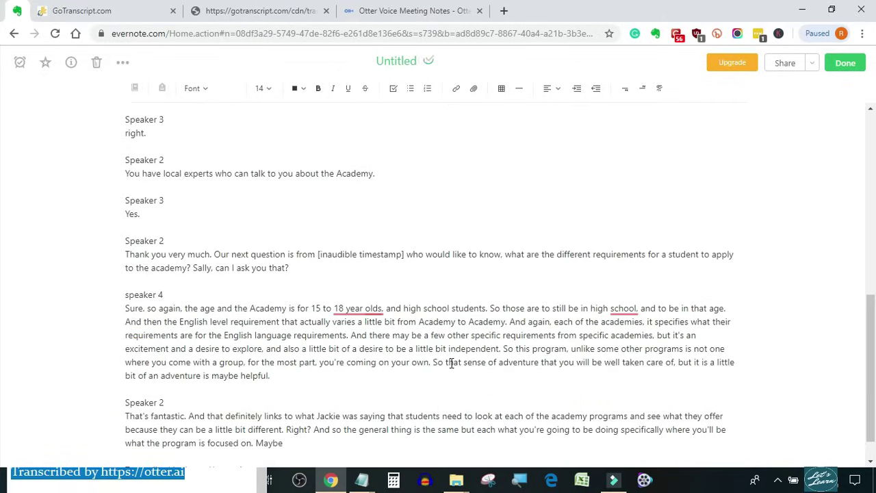
{"action": "mouse_move", "coordinate": [625, 308]}
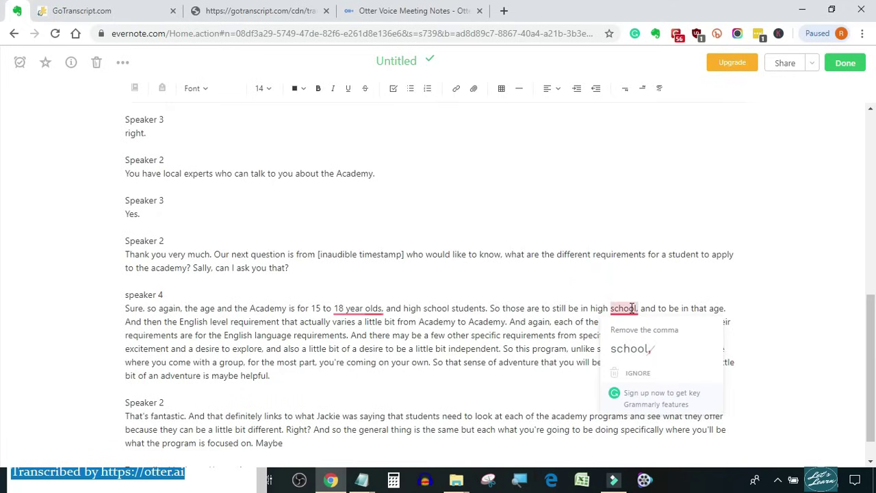
{"action": "left_click", "coordinate": [642, 353]}
{"action": "scroll", "coordinate": [543, 376], "scroll_direction": "down", "scroll_amount": 1}
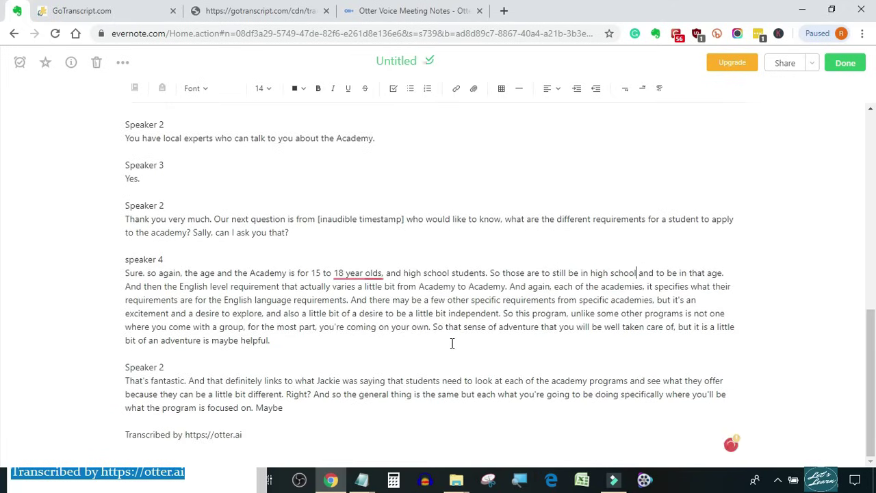
{"action": "triple_click", "coordinate": [269, 432]}
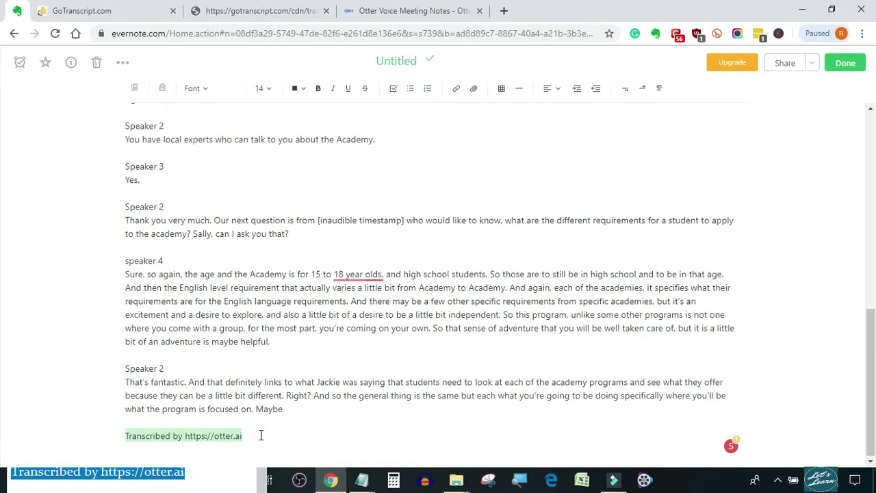
{"action": "key", "text": "BackSpace"}
{"action": "key", "text": "BackSpace"}
{"action": "key", "text": "BackSpace"}
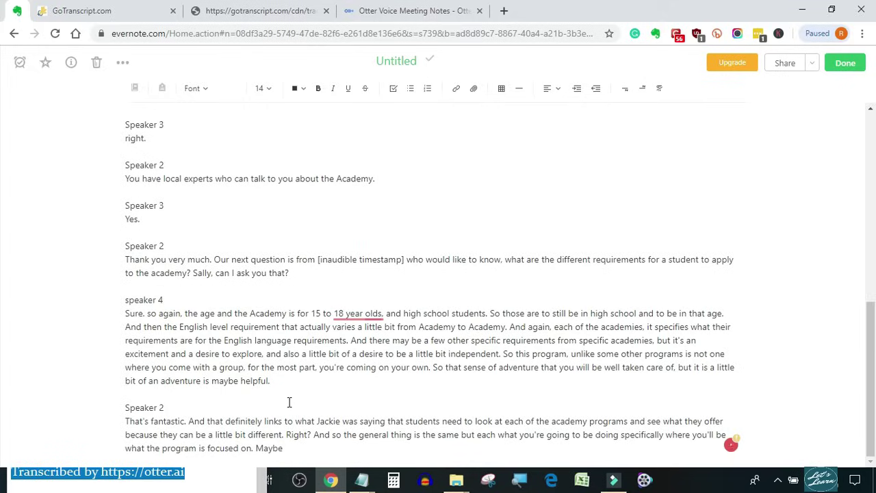
{"action": "scroll", "coordinate": [309, 428], "scroll_direction": "up", "scroll_amount": 15}
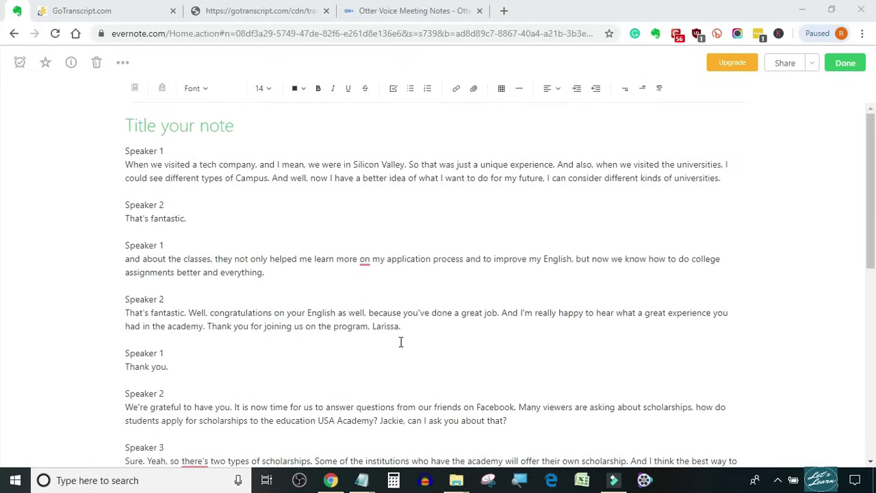
Make the first "Speaker 1" label bold, add a colon, and join it to the paragraph below.
{"action": "left_click_drag", "start_coordinate": [127, 149], "coordinate": [167, 151]}
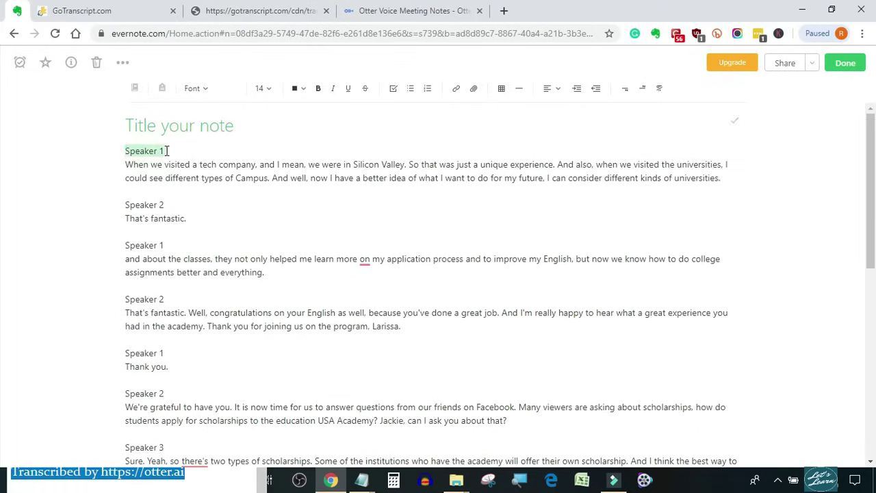
{"action": "left_click", "coordinate": [318, 88]}
{"action": "left_click", "coordinate": [180, 150]}
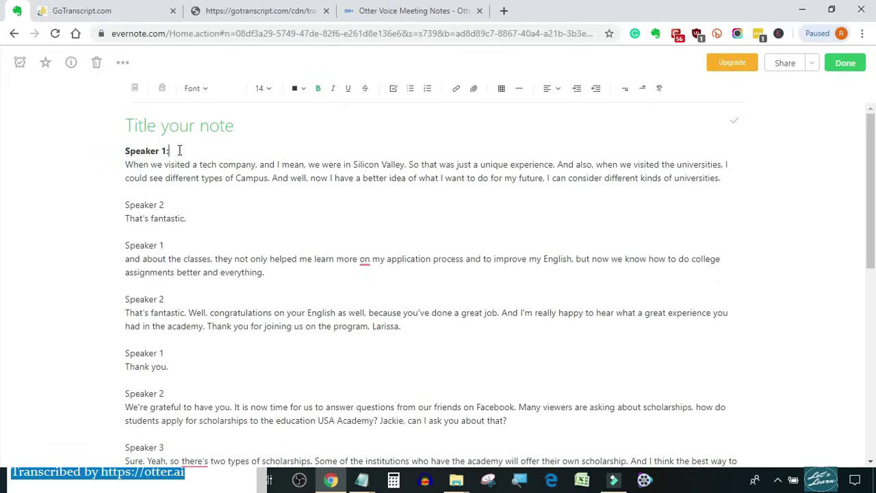
{"action": "type", "text": ":"}
{"action": "key", "text": "Delete"}
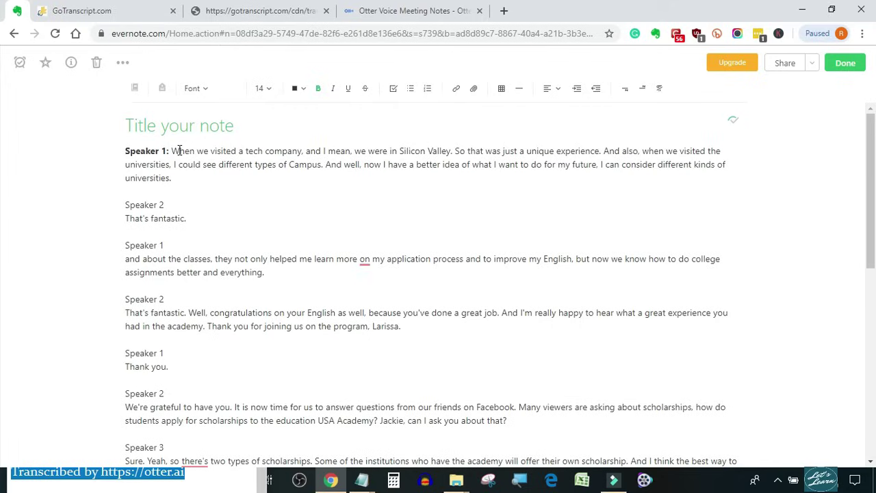
Copy the bold "Speaker 1:" label and replace the other two plain Speaker 1 labels with it.
{"action": "left_click_drag", "start_coordinate": [171, 150], "coordinate": [113, 151]}
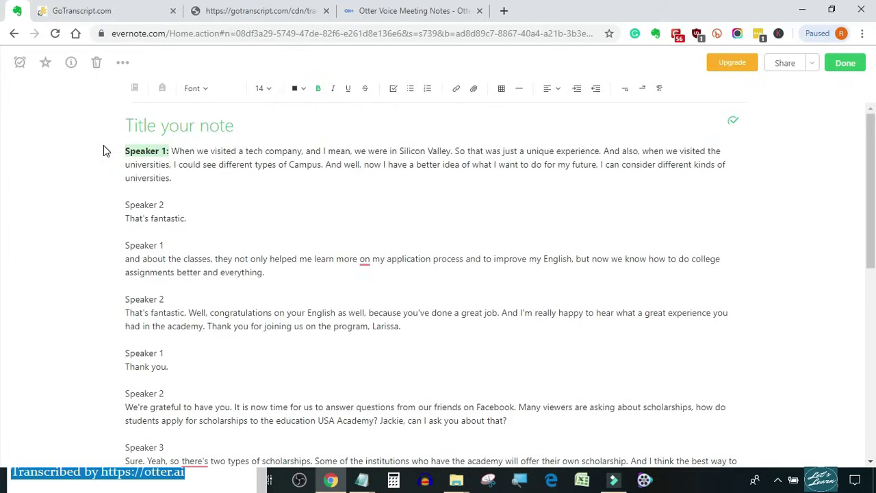
{"action": "scroll", "coordinate": [160, 180], "scroll_direction": "down", "scroll_amount": 1}
{"action": "scroll", "coordinate": [169, 200], "scroll_direction": "up", "scroll_amount": 1}
{"action": "left_click_drag", "start_coordinate": [176, 245], "coordinate": [116, 247]}
{"action": "key", "text": "ctrl+v"}
{"action": "left_click_drag", "start_coordinate": [168, 353], "coordinate": [101, 354]}
{"action": "key", "text": "ctrl+v"}
Make the first "Speaker 2" label bold, add a colon, and join it to "That's fantastic.".
{"action": "left_click", "coordinate": [318, 89]}
{"action": "left_click_drag", "start_coordinate": [165, 205], "coordinate": [116, 205]}
{"action": "left_click", "coordinate": [167, 205]}
{"action": "type", "text": ":"}
{"action": "key", "text": "Delete"}
Join the second Speaker 1 label to its paragraph and capitalise the opening word to read "And about the classes".
{"action": "left_click", "coordinate": [169, 231]}
{"action": "key", "text": "Delete"}
{"action": "key", "text": "Delete"}
{"action": "type", "text": "A"}
Replace the next Speaker 2 labels, through "That's a very good point", with the bold "Speaker 2:" label, and join each to its text.
{"action": "key", "text": "ctrl+c"}
{"action": "left_click_drag", "start_coordinate": [168, 272], "coordinate": [111, 272]}
{"action": "key", "text": "ctrl+v"}
{"action": "key", "text": "Delete"}
{"action": "scroll", "coordinate": [109, 295], "scroll_direction": "down", "scroll_amount": 4}
{"action": "left_click_drag", "start_coordinate": [167, 289], "coordinate": [110, 291]}
{"action": "key", "text": "ctrl+v"}
{"action": "key", "text": "Delete"}
{"action": "left_click_drag", "start_coordinate": [165, 344], "coordinate": [102, 346]}
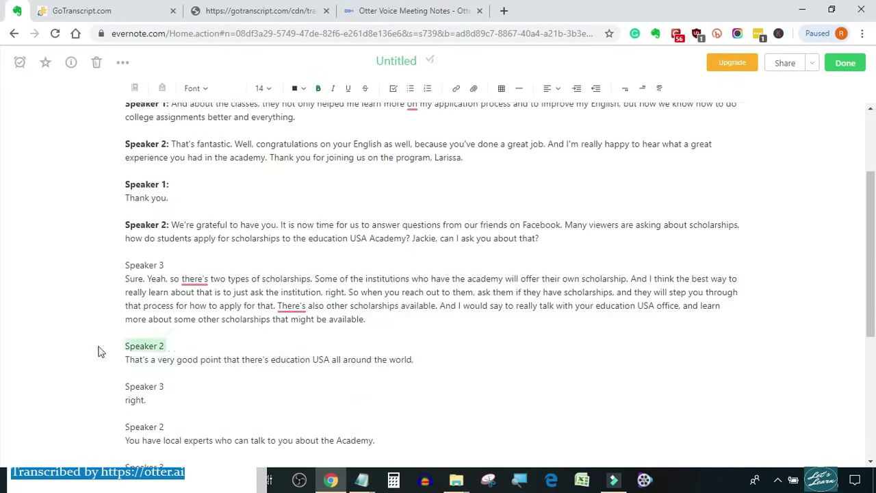
{"action": "key", "text": "ctrl+v"}
{"action": "key", "text": "Delete"}
Give the remaining Speaker 2 labels, from "You have local experts" to the last paragraph, the same bold inline format with a colon.
{"action": "left_click_drag", "start_coordinate": [163, 281], "coordinate": [109, 282]}
{"action": "key", "text": "ctrl+v"}
{"action": "key", "text": "Delete"}
{"action": "key", "text": "Delete"}
{"action": "scroll", "coordinate": [180, 402], "scroll_direction": "down", "scroll_amount": 2}
{"action": "triple_click", "coordinate": [107, 413]}
{"action": "key", "text": "ctrl+b"}
{"action": "key", "text": "End"}
{"action": "key", "text": "Delete"}
Make the "speaker 4" label bold, add a colon, and join it to the paragraph below.
{"action": "triple_click", "coordinate": [107, 318]}
{"action": "key", "text": "ctrl+b"}
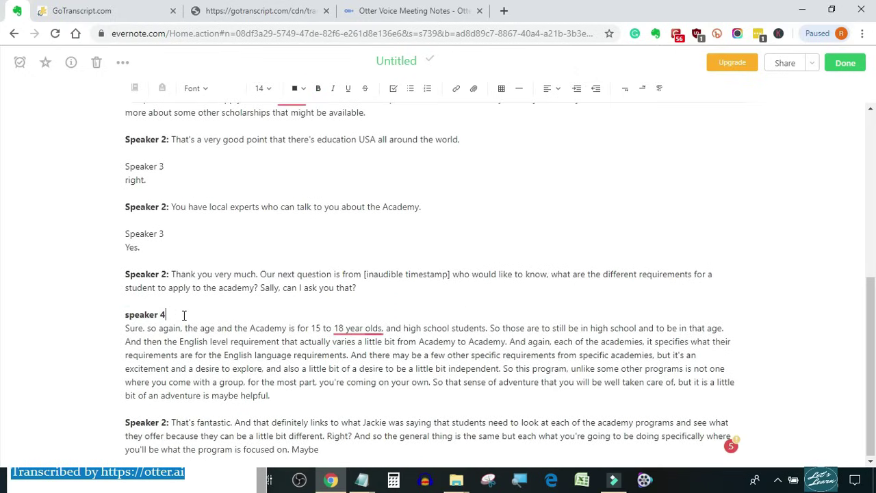
{"action": "key", "text": "End"}
{"action": "key", "text": "Delete"}
{"action": "type", "text": ":"}
Make the Speaker 3 label above "Yes." bold, add a colon, and put it on the same line as the reply.
{"action": "triple_click", "coordinate": [171, 248]}
{"action": "key", "text": "ctrl+b"}
{"action": "key", "text": "End"}
{"action": "key", "text": "Delete"}
{"action": "type", "text": ":"}
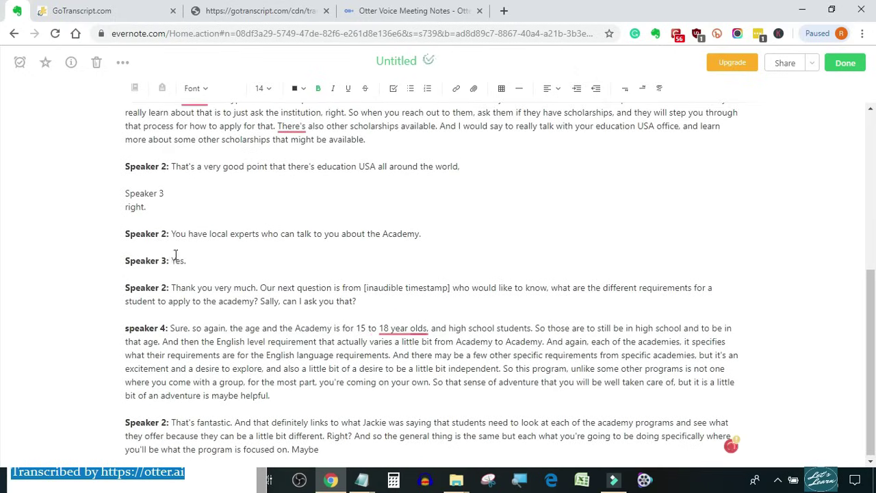
Make the Speaker 3 label above "right." bold with a colon, join it to the reply, and capitalise the reply as "Right.".
{"action": "scroll", "coordinate": [171, 260], "scroll_direction": "up", "scroll_amount": 2}
{"action": "triple_click", "coordinate": [174, 257]}
{"action": "key", "text": "ctrl+b"}
{"action": "key", "text": "End"}
{"action": "key", "text": "Delete"}
{"action": "type", "text": ":"}
{"action": "mouse_move", "coordinate": [182, 258]}
{"action": "left_click", "coordinate": [196, 272]}
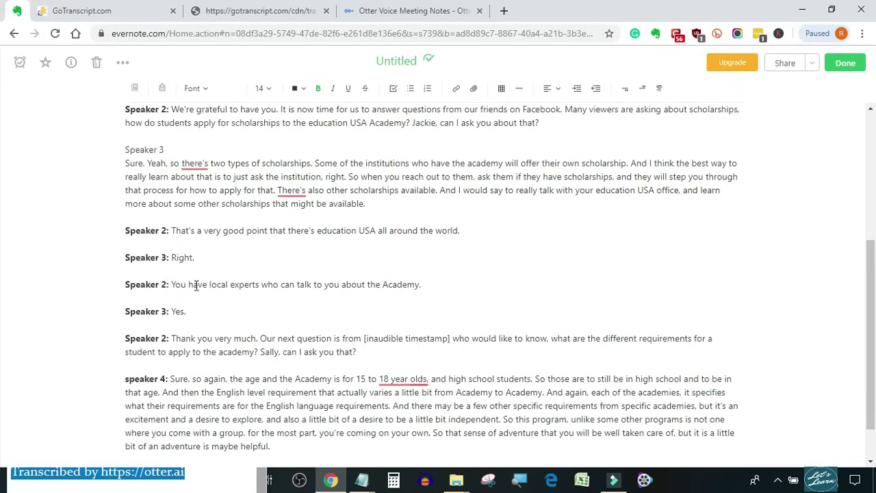
{"action": "scroll", "coordinate": [196, 286], "scroll_direction": "down", "scroll_amount": 1}
{"action": "scroll", "coordinate": [187, 349], "scroll_direction": "up", "scroll_amount": 5}
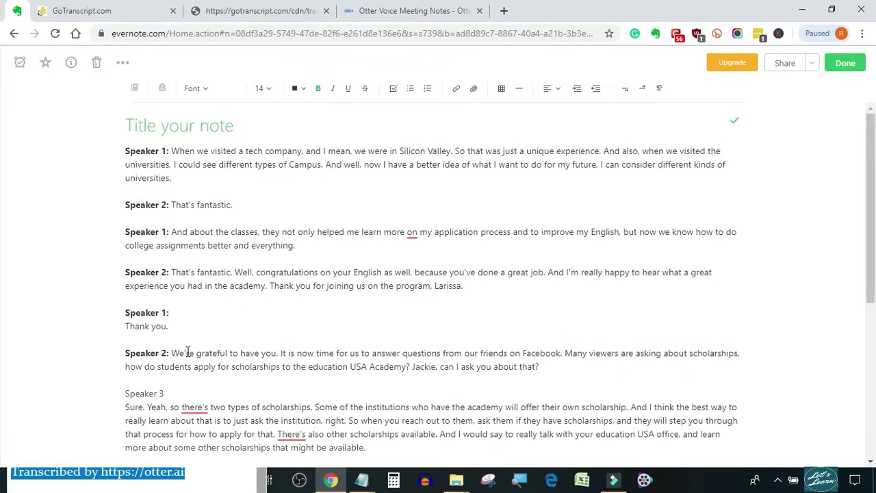
Switch to GoTranscript and open the in-progress job for transcribing.
{"action": "key", "text": "ctrl+Tab"}
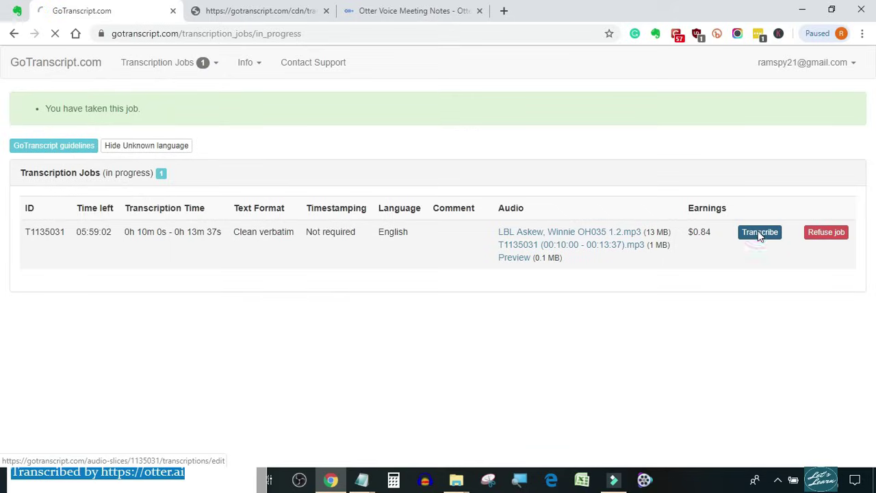
{"action": "left_click", "coordinate": [759, 234]}
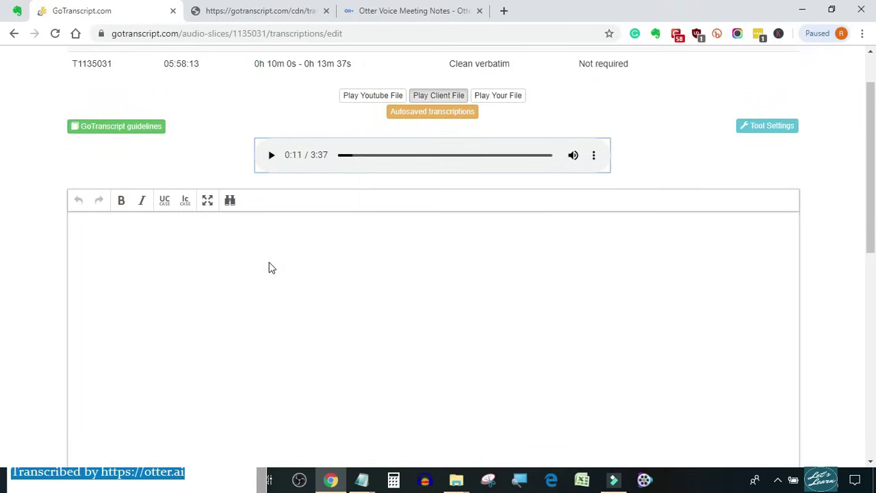
Copy the entire transcript from the Evernote note and paste it into the GoTranscript transcription editor.
{"action": "left_click", "coordinate": [17, 10]}
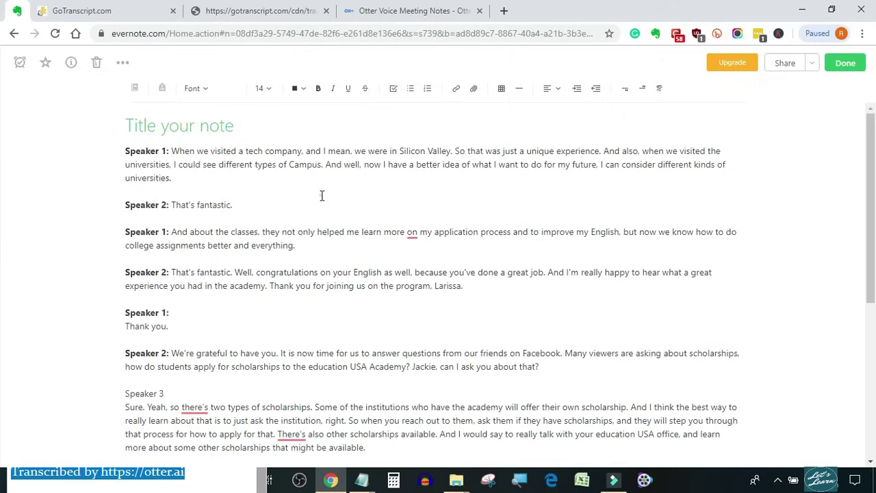
{"action": "key", "text": "ctrl+a"}
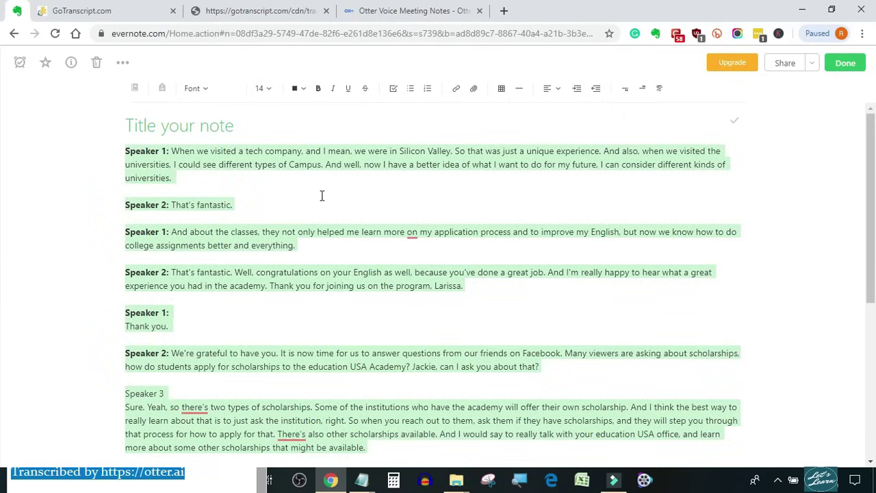
{"action": "right_click", "coordinate": [328, 158]}
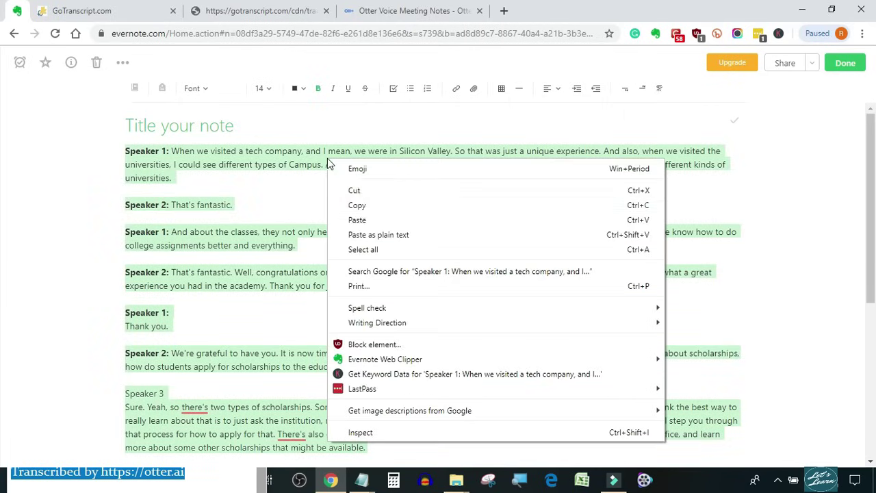
{"action": "left_click", "coordinate": [363, 206]}
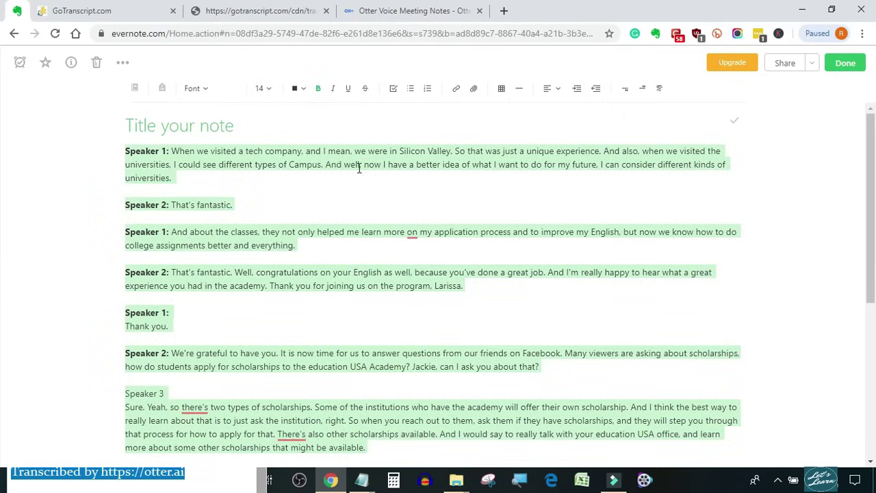
{"action": "left_click", "coordinate": [132, 13]}
{"action": "left_click", "coordinate": [190, 244]}
{"action": "key", "text": "ctrl+v"}
Delete the word "timestamp" from the "[inaudible timestamp]" tag in Speaker 2's question.
{"action": "scroll", "coordinate": [302, 309], "scroll_direction": "up", "scroll_amount": 5}
{"action": "key", "text": "Tab"}
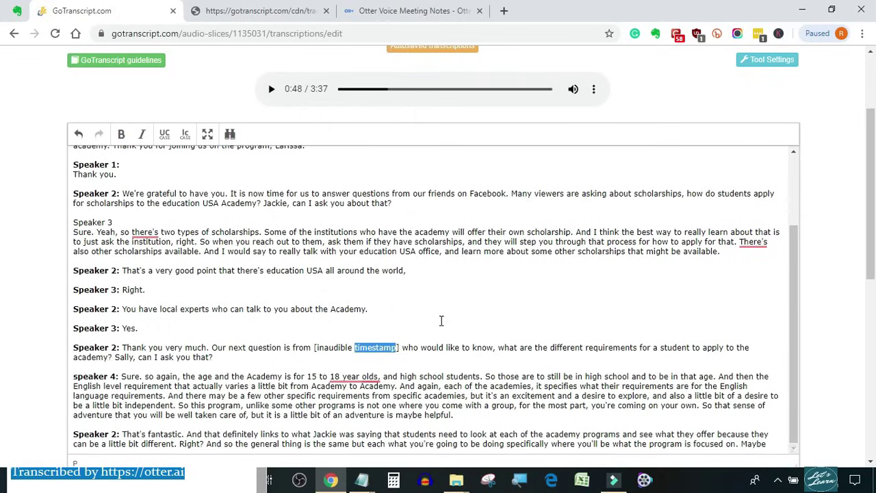
{"action": "left_click", "coordinate": [395, 349]}
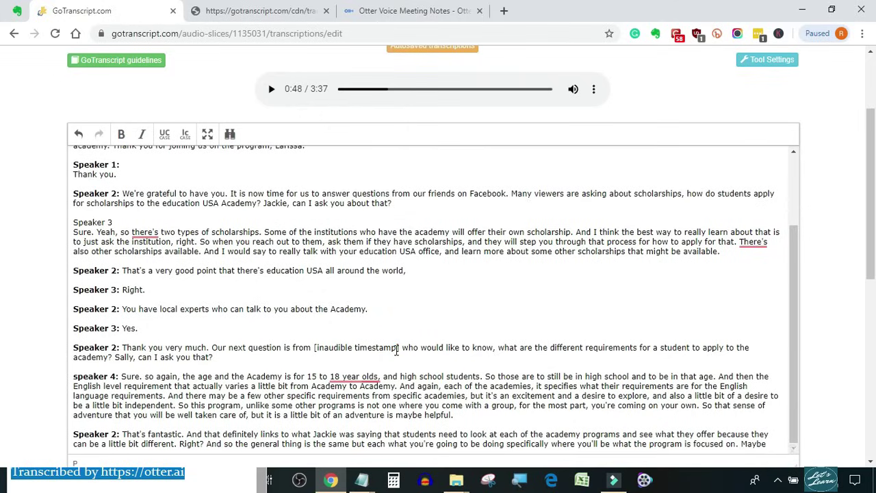
{"action": "left_click_drag", "start_coordinate": [398, 350], "coordinate": [356, 350]}
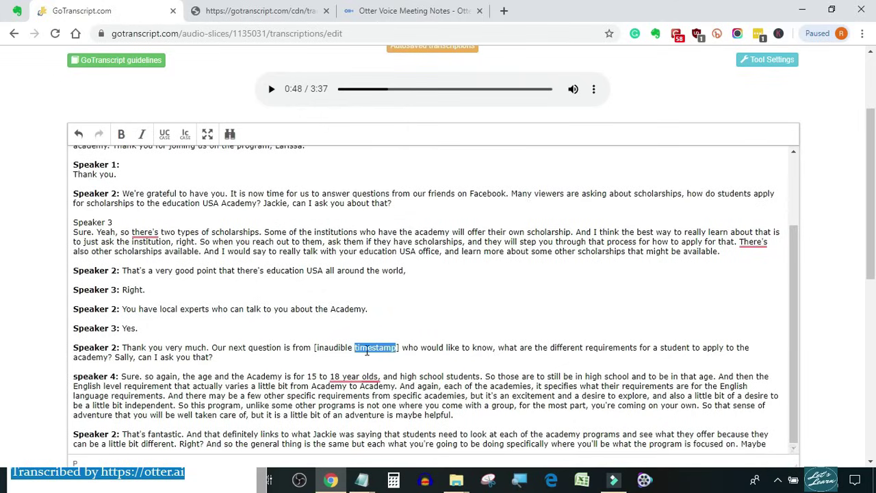
{"action": "key", "text": "BackSpace"}
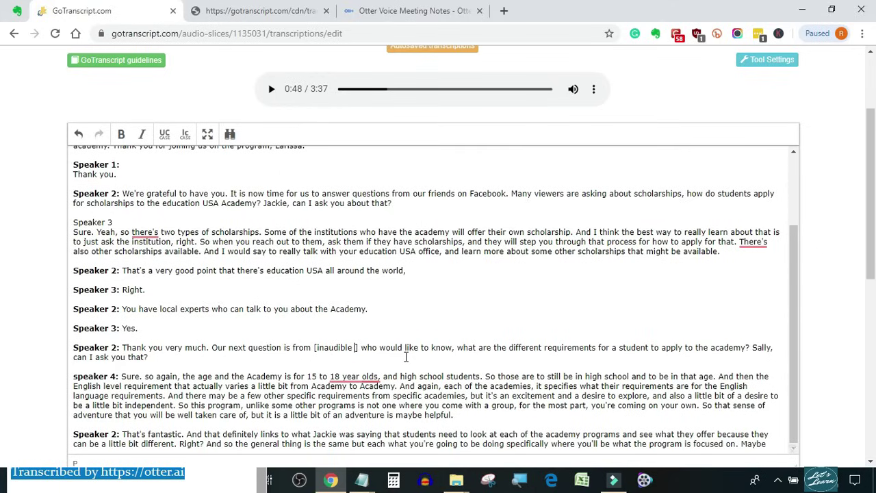
Play the audio at the inaudible spot and insert the timestamp [00:11:59] inside the inaudible tag.
{"action": "key", "text": "Tab"}
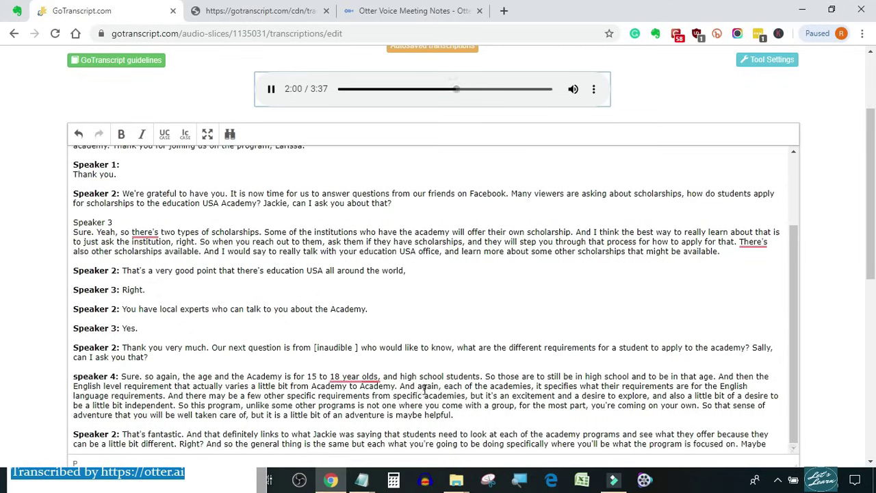
{"action": "left_click", "coordinate": [354, 348]}
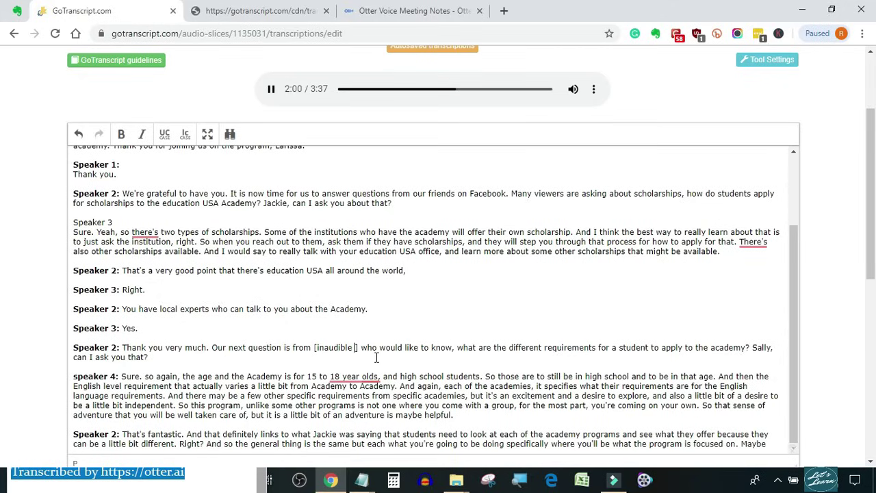
{"action": "key", "text": "ctrl+t"}
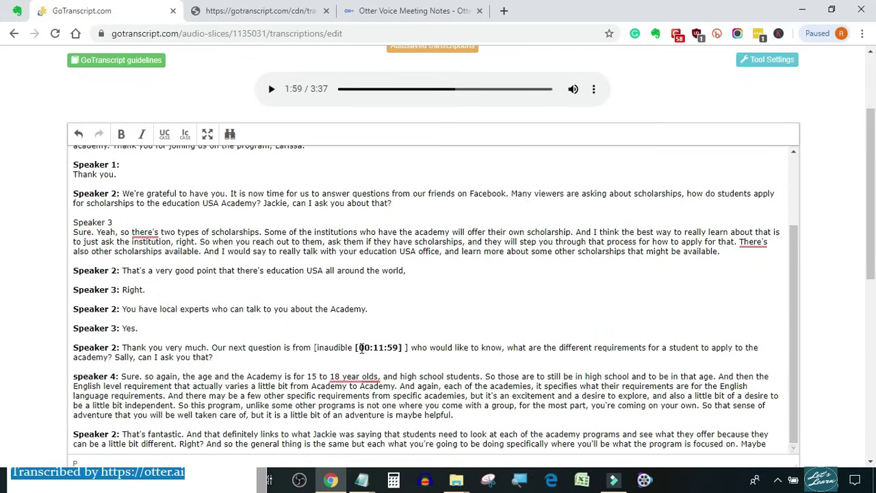
Add the word "inaudible" inside the bold timestamp brackets so the tag reads "[inaudible 00:11:59]".
{"action": "left_click", "coordinate": [359, 347]}
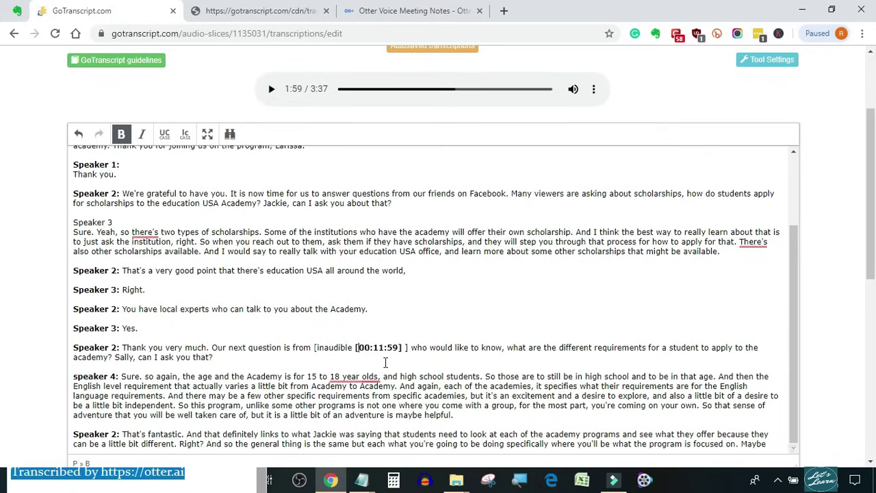
{"action": "type", "text": "inaud"}
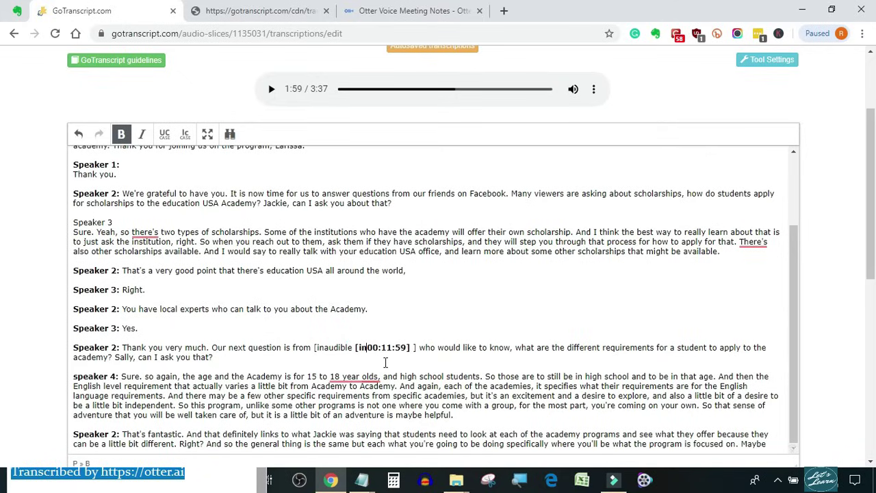
{"action": "type", "text": "ible"}
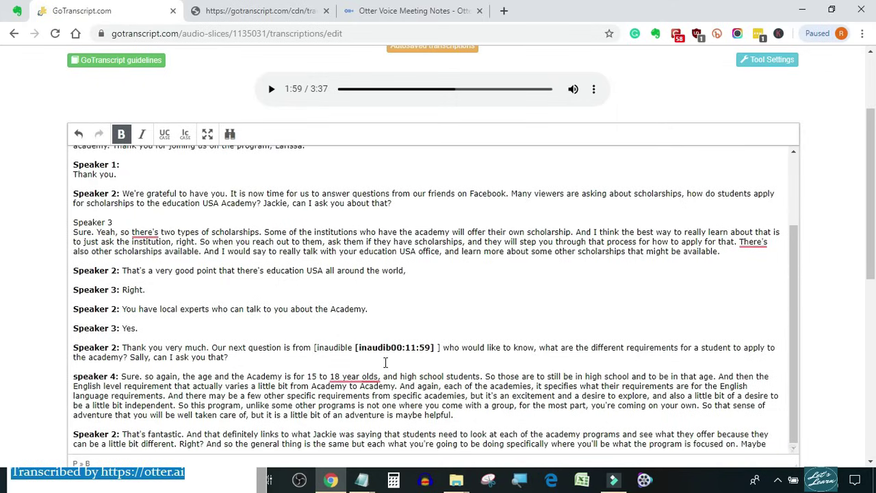
Remove the leftover outer "[inaudible" text, closing bracket and extra spaces around the bold "[inaudible 00:11:59]" tag.
{"action": "left_click", "coordinate": [350, 351]}
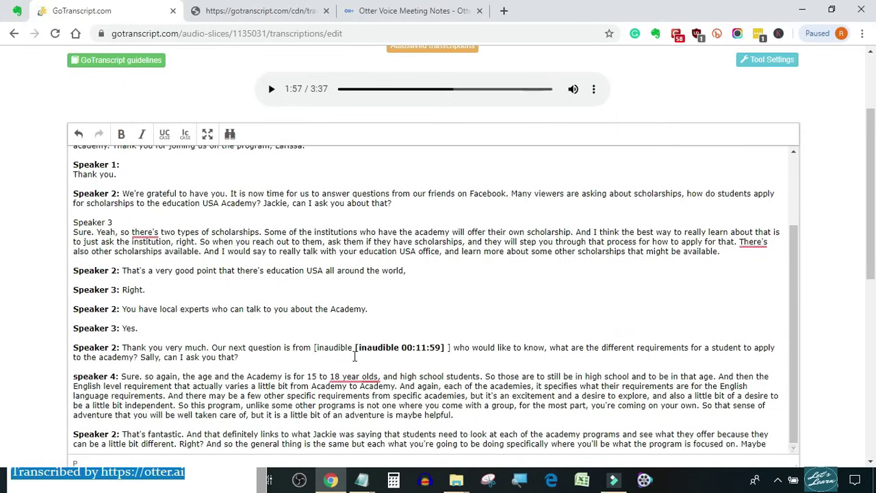
{"action": "key", "text": "BackSpace"}
{"action": "key", "text": "BackSpace"}
{"action": "key", "text": "BackSpace"}
{"action": "key", "text": "BackSpace"}
{"action": "key", "text": "BackSpace"}
{"action": "key", "text": "BackSpace"}
{"action": "key", "text": "BackSpace"}
{"action": "key", "text": "BackSpace"}
{"action": "key", "text": "BackSpace"}
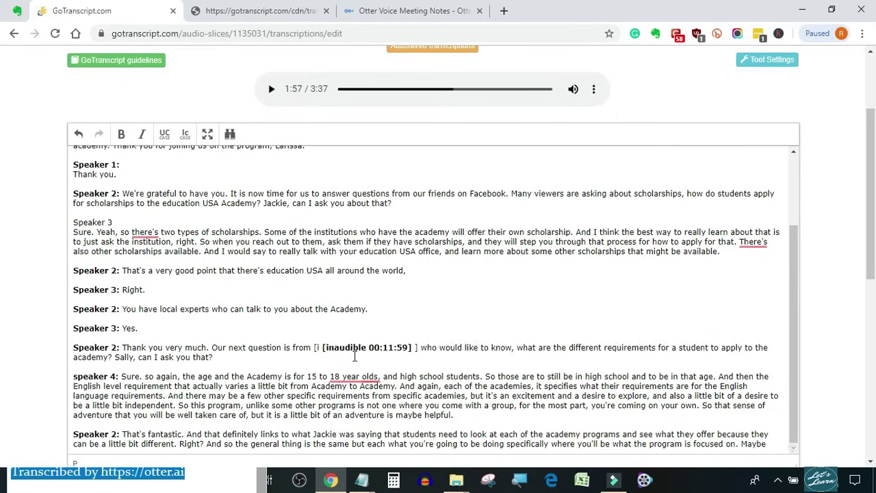
{"action": "key", "text": "BackSpace"}
{"action": "key", "text": "BackSpace"}
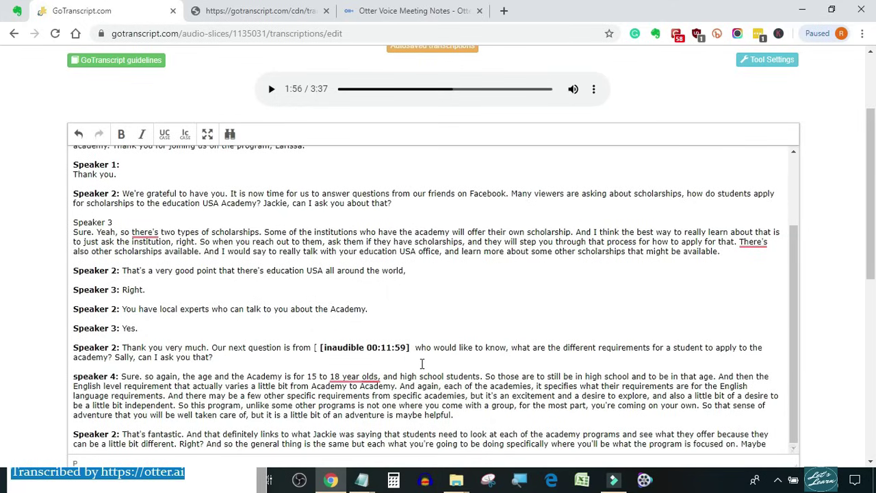
{"action": "key", "text": "BackSpace"}
{"action": "left_click", "coordinate": [319, 348]}
{"action": "key", "text": "BackSpace"}
{"action": "key", "text": "BackSpace"}
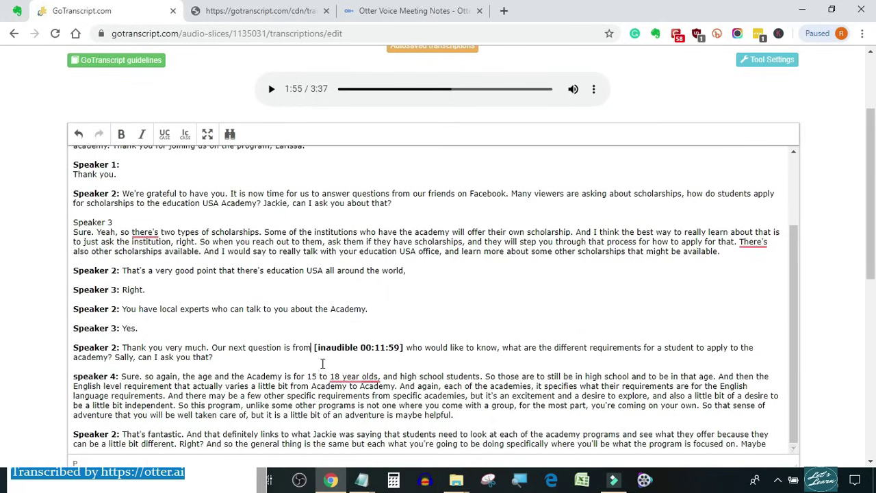
Go to the save option below the transcription editor.
{"action": "scroll", "coordinate": [437, 329], "scroll_direction": "down", "scroll_amount": 7}
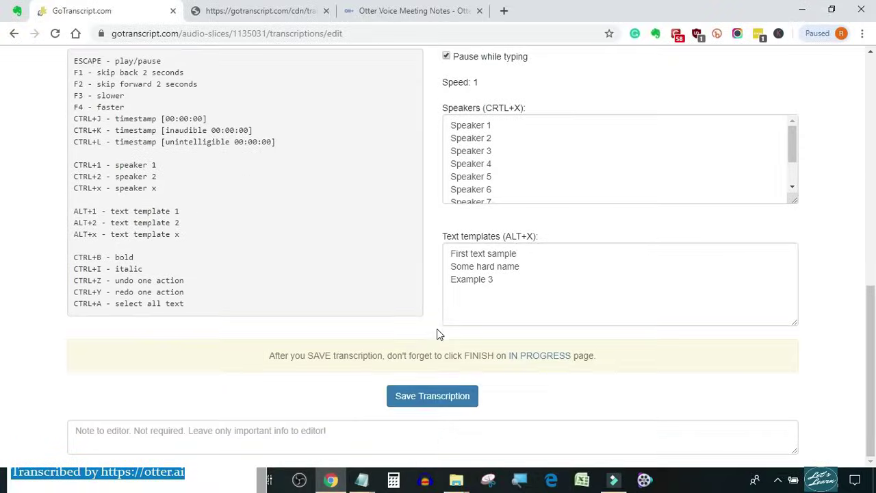